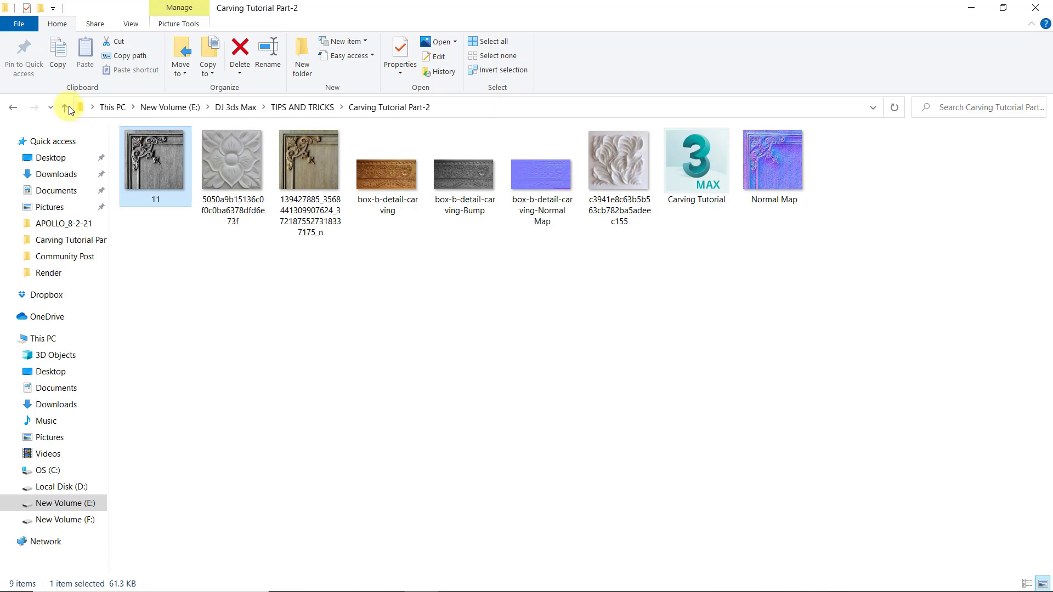
Step: Preview the coloured photo of the carved door corner and compare it with the greyscale image 11
{"action": "left_click", "coordinate": [308, 153]}
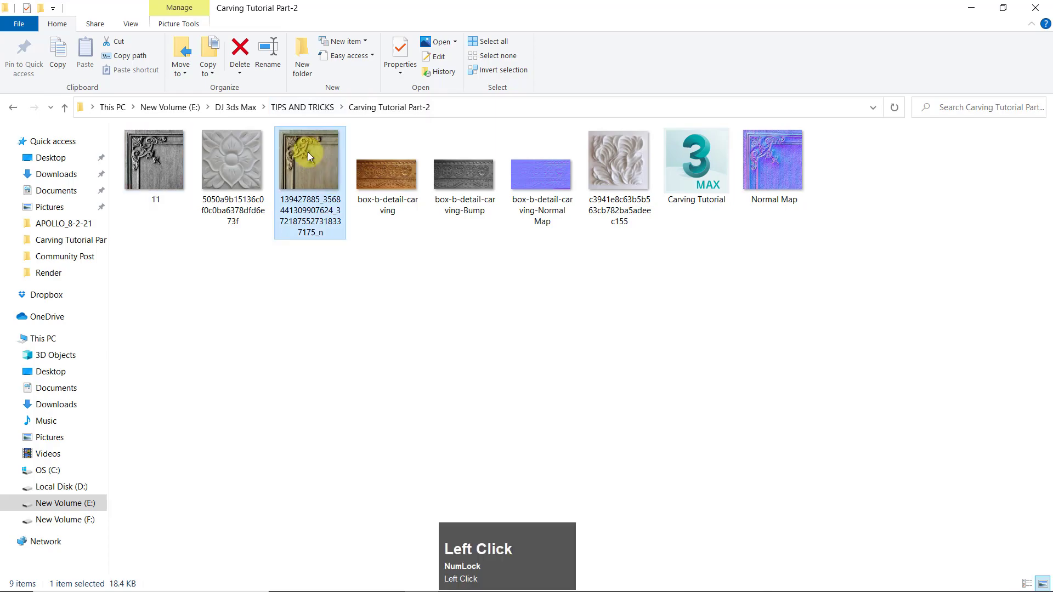
{"action": "double_click", "coordinate": [308, 152]}
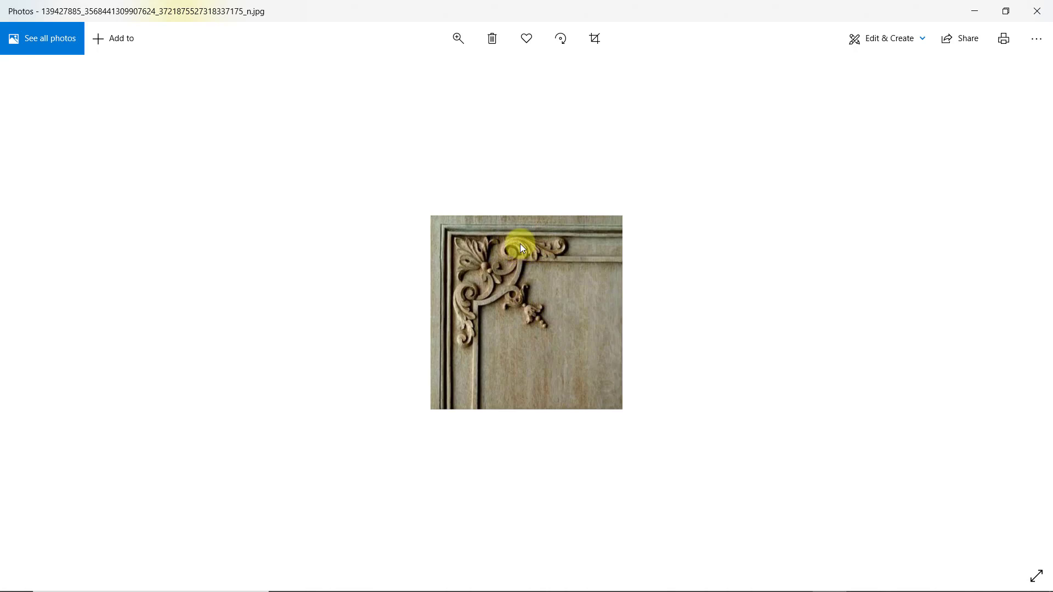
{"action": "left_click", "coordinate": [1037, 11]}
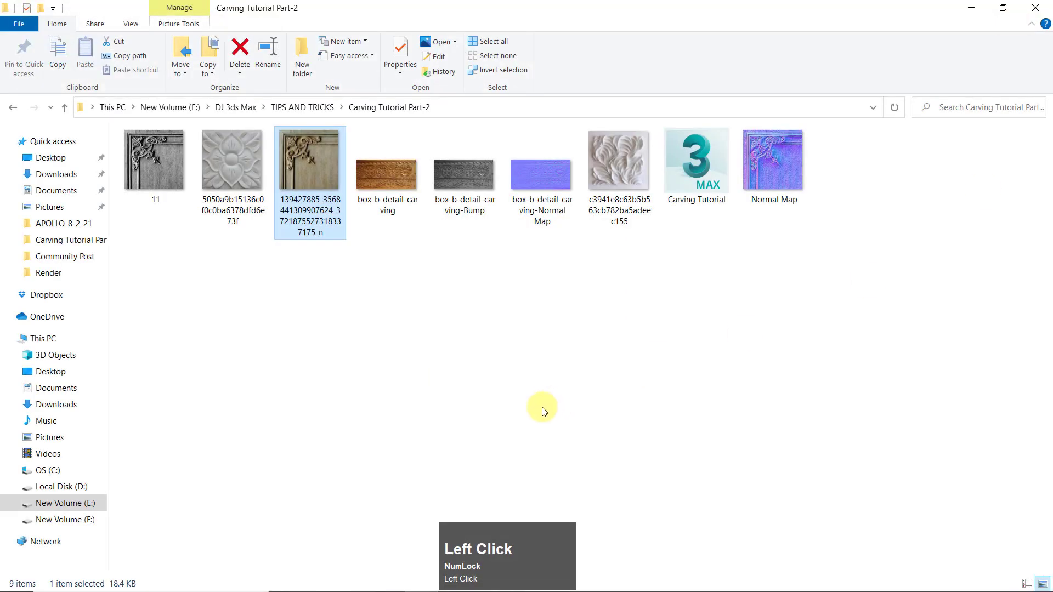
{"action": "left_click", "coordinate": [151, 149]}
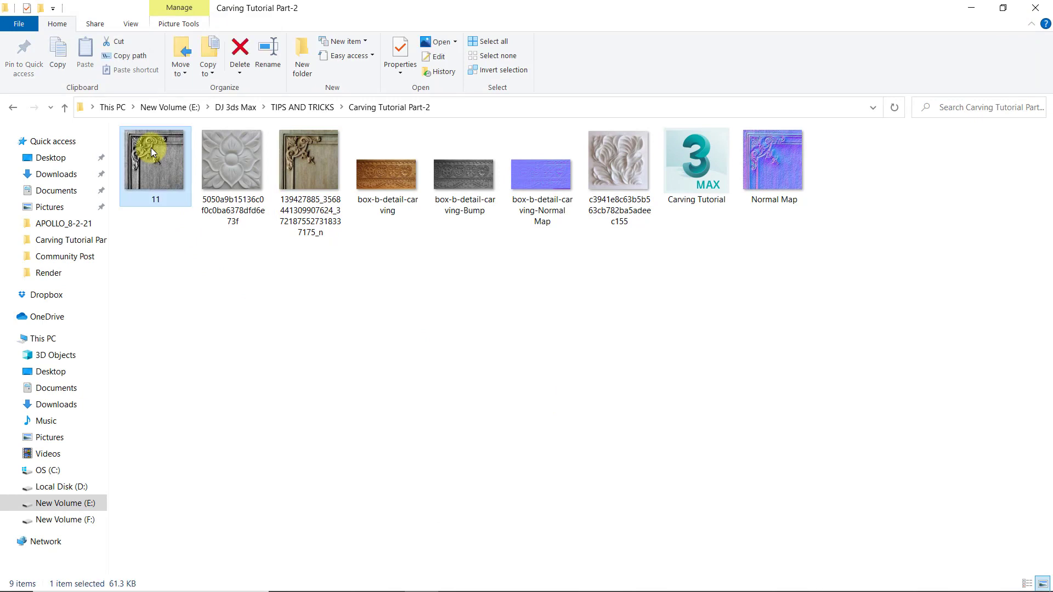
{"action": "double_click", "coordinate": [301, 146]}
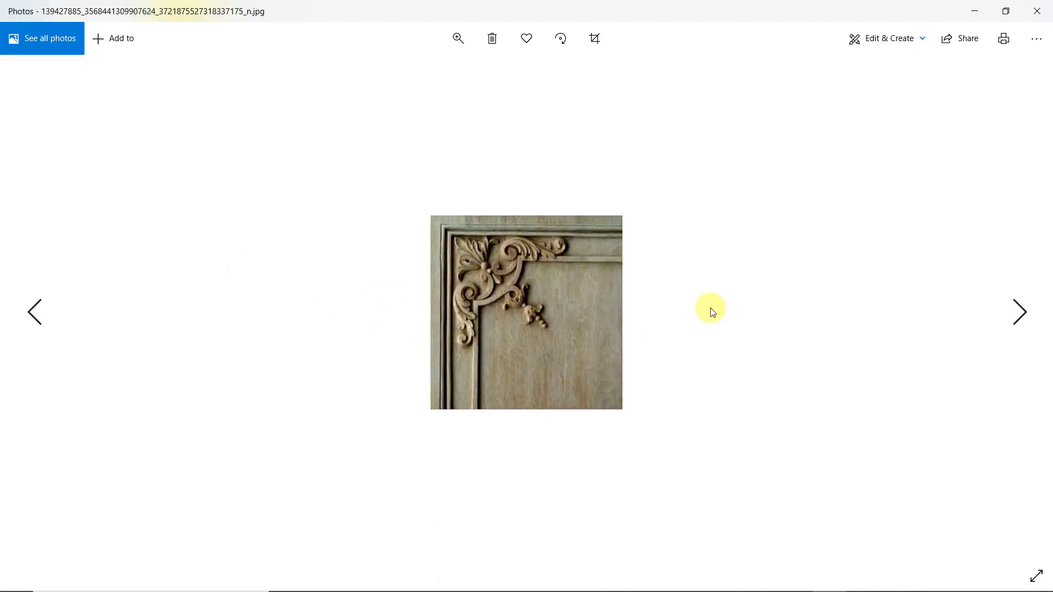
{"action": "left_click", "coordinate": [1037, 11]}
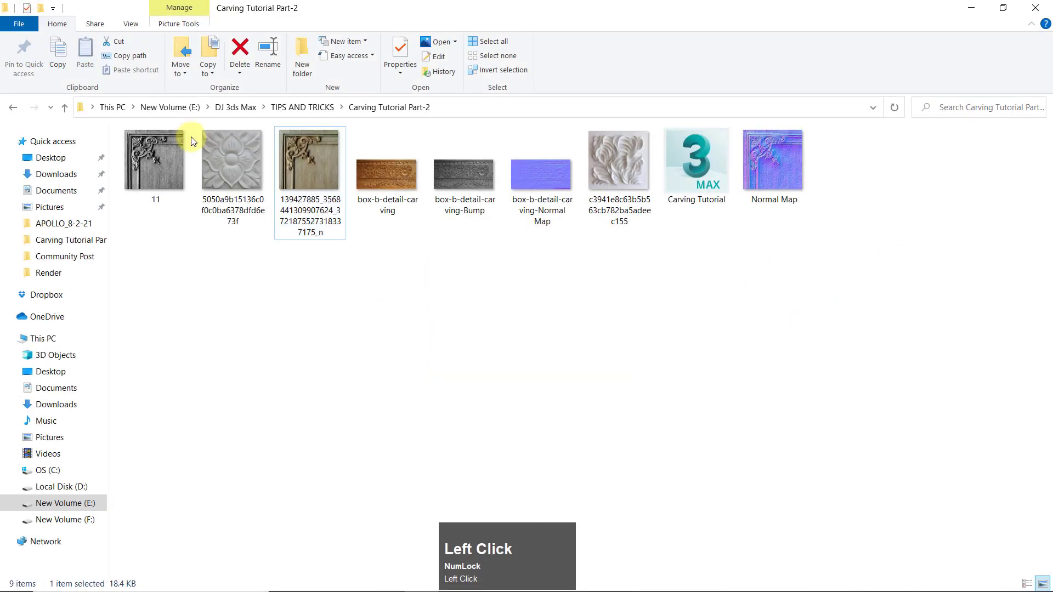
Step: Preview the images Normal Map and box-b-detail-carving-Normal Map from the tutorial folder
{"action": "left_click", "coordinate": [135, 163]}
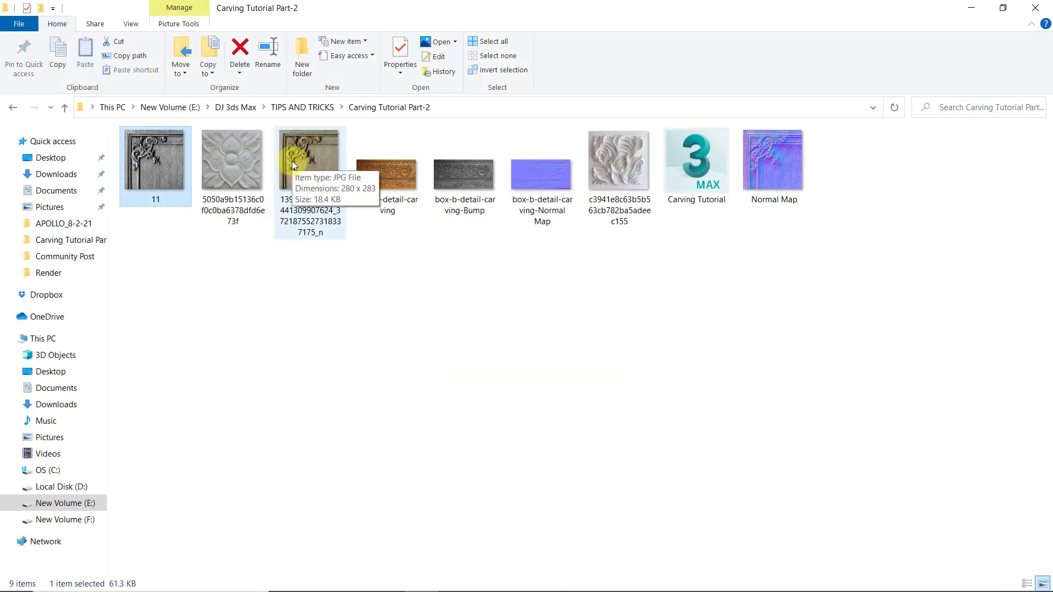
{"action": "left_click", "coordinate": [778, 206]}
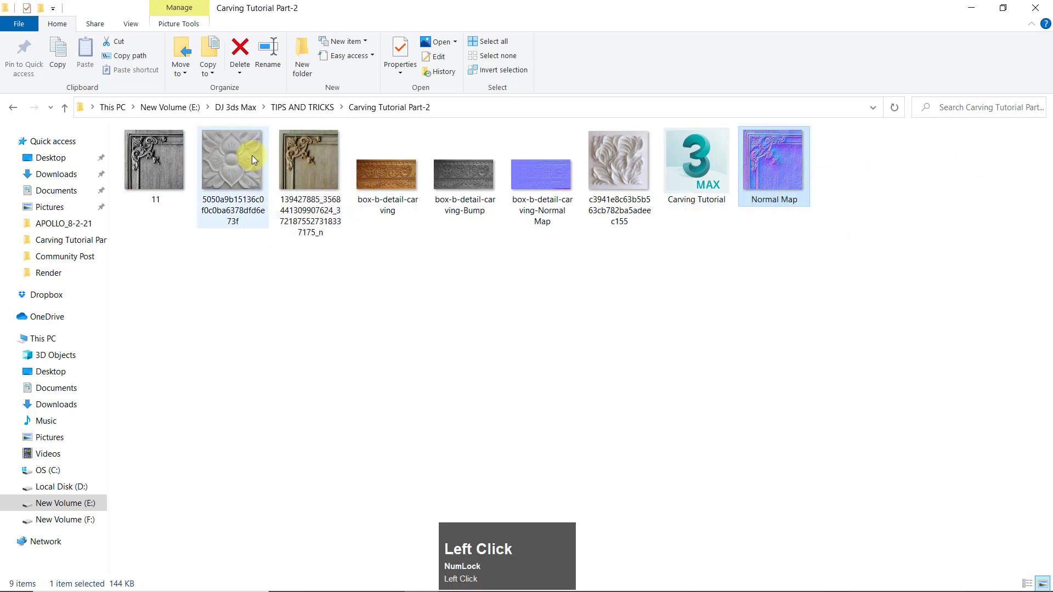
{"action": "double_click", "coordinate": [776, 176]}
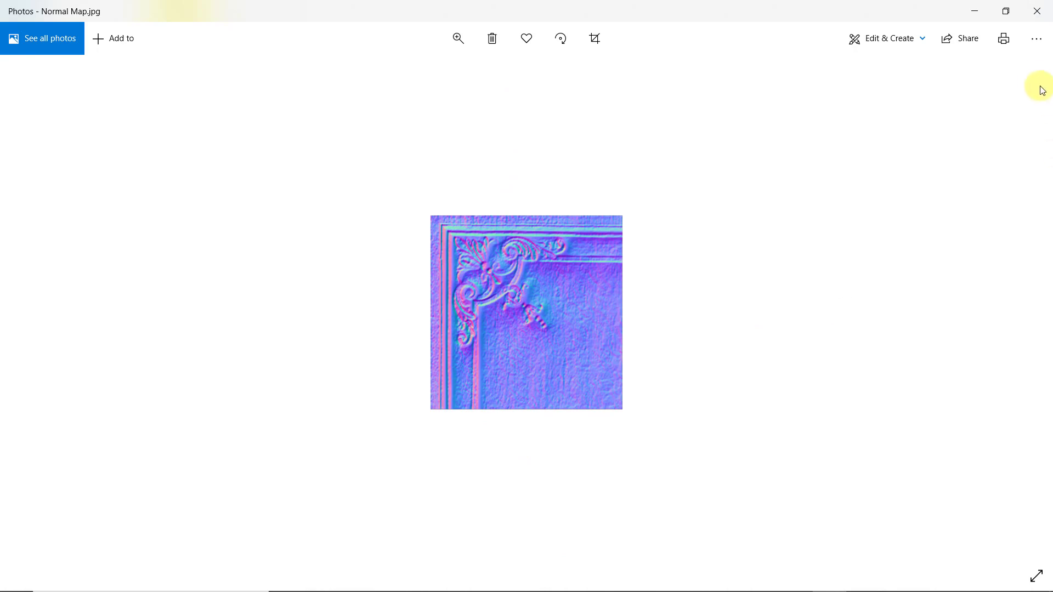
{"action": "left_click", "coordinate": [1037, 12]}
{"action": "left_click", "coordinate": [549, 174]}
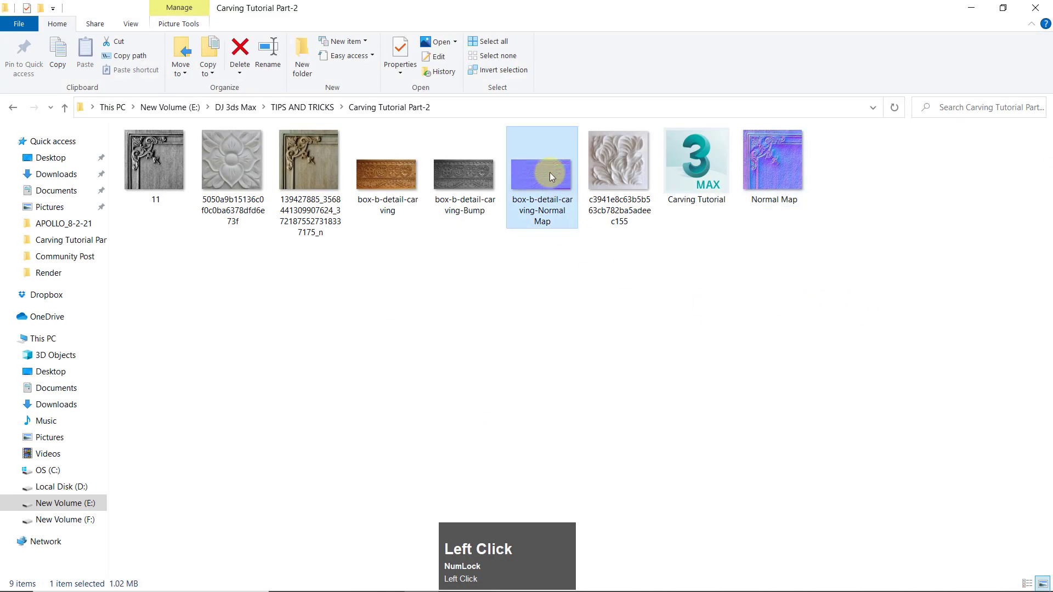
{"action": "double_click", "coordinate": [550, 173]}
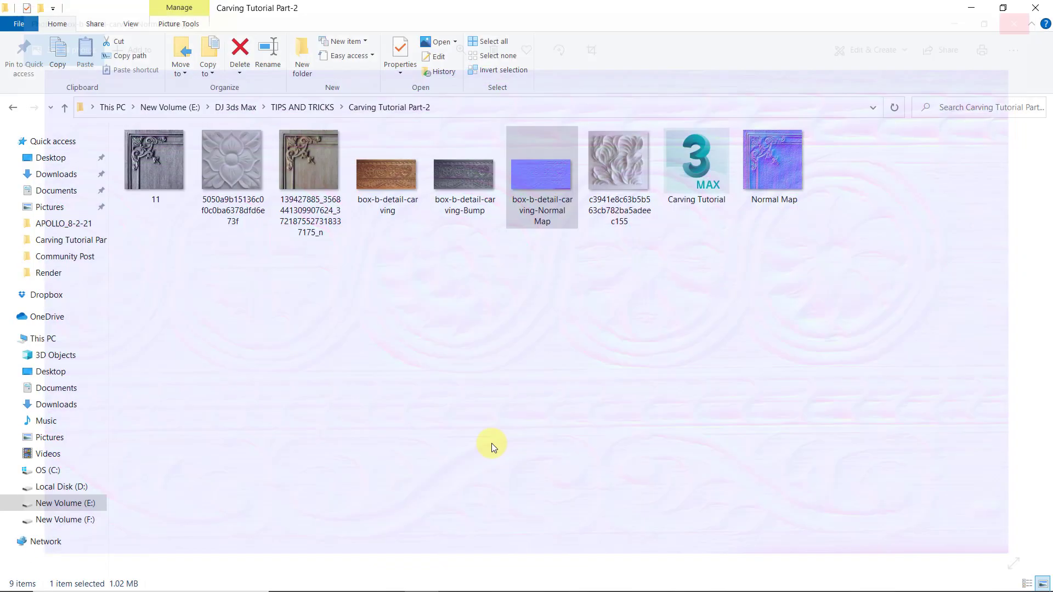
Step: Compare greyscale image 11 with the two white relief carving images in the folder
{"action": "left_click", "coordinate": [155, 186]}
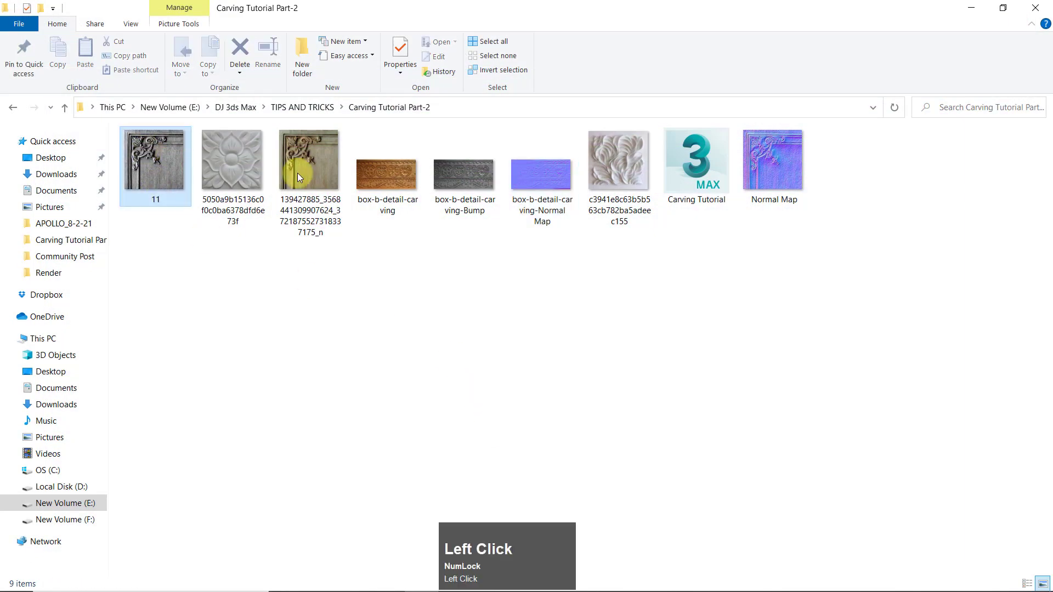
{"action": "left_click", "coordinate": [316, 372]}
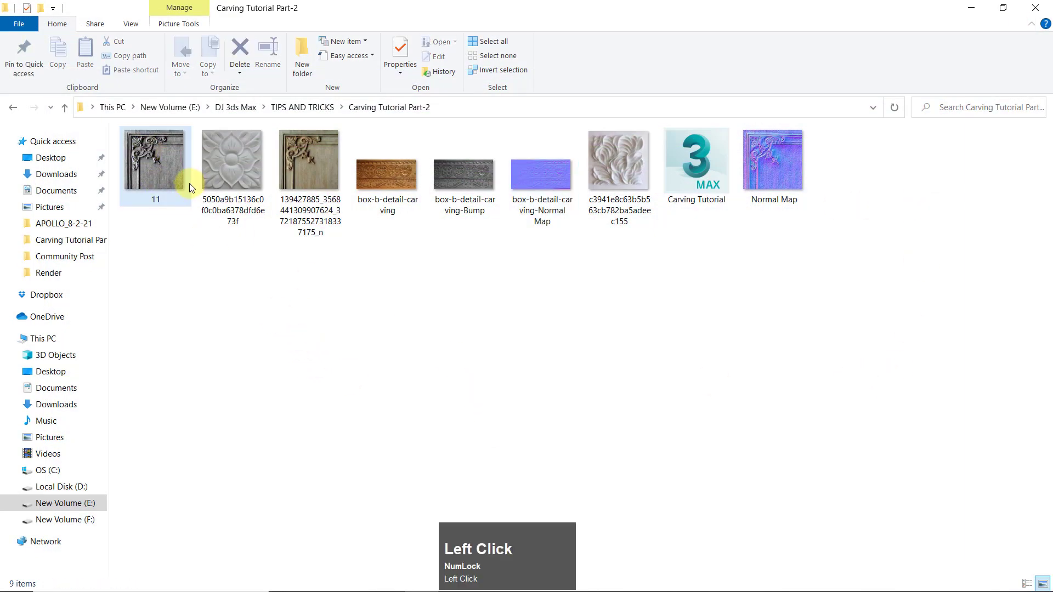
{"action": "left_click", "coordinate": [233, 159]}
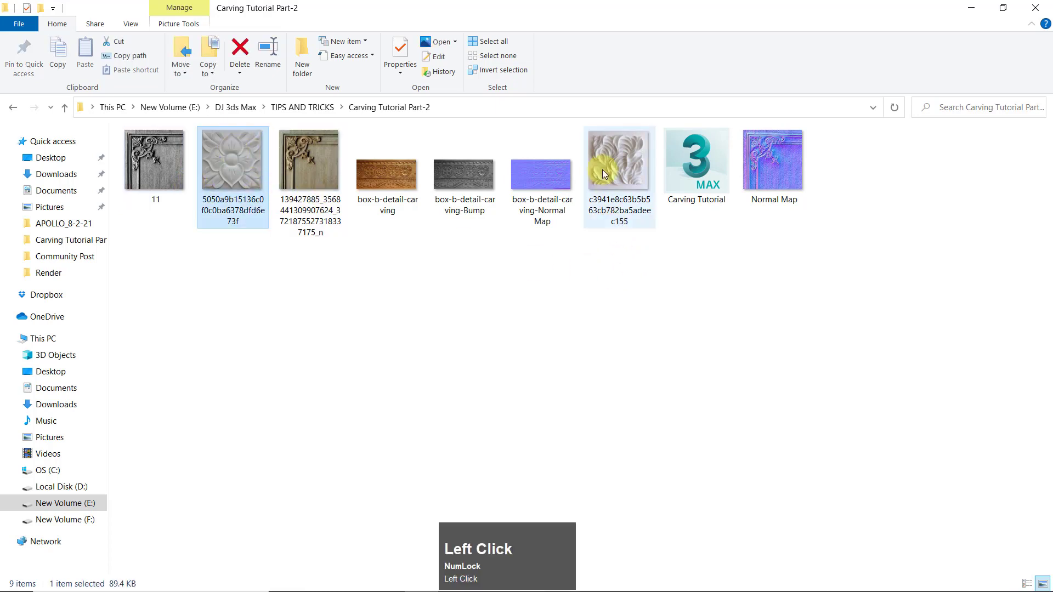
{"action": "left_click", "coordinate": [619, 170]}
{"action": "left_click", "coordinate": [205, 158]}
{"action": "left_click", "coordinate": [149, 155]}
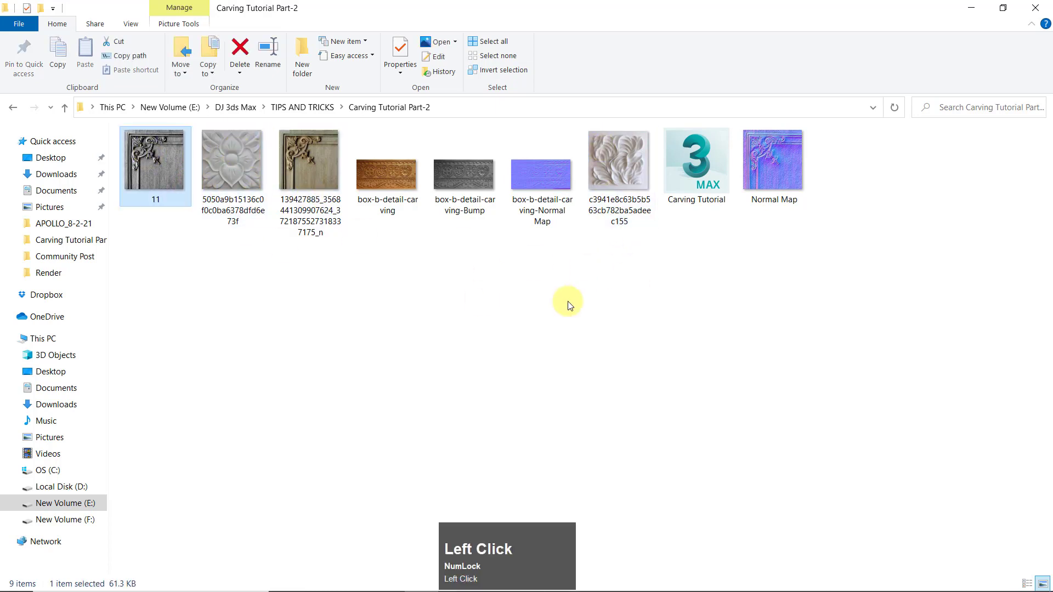
{"action": "left_click", "coordinate": [564, 301]}
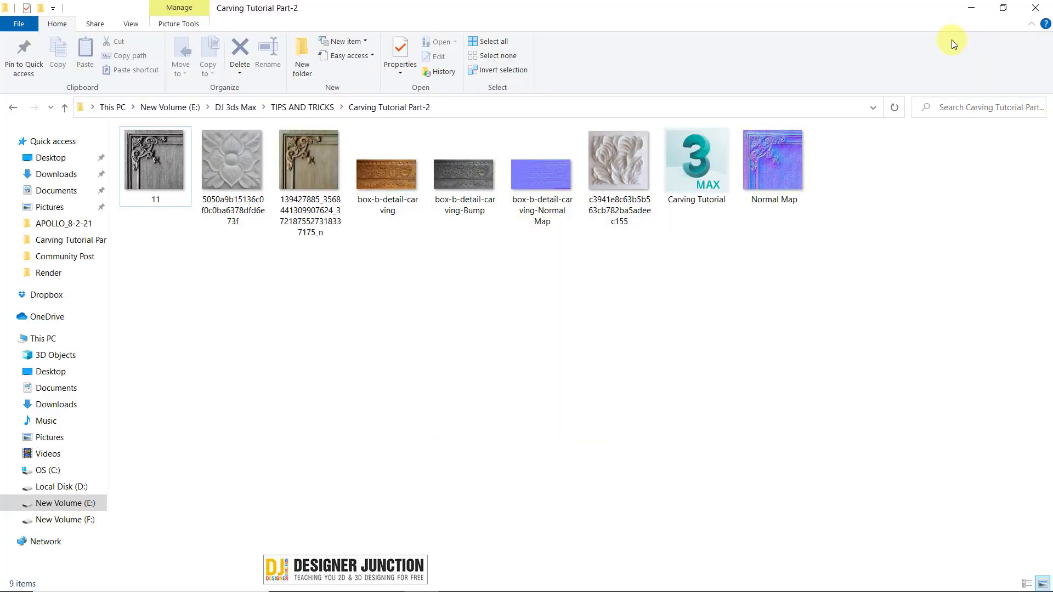
Step: Switch to 3ds Max, select the upright plane and bring up its editable parameters
{"action": "left_click", "coordinate": [940, 104]}
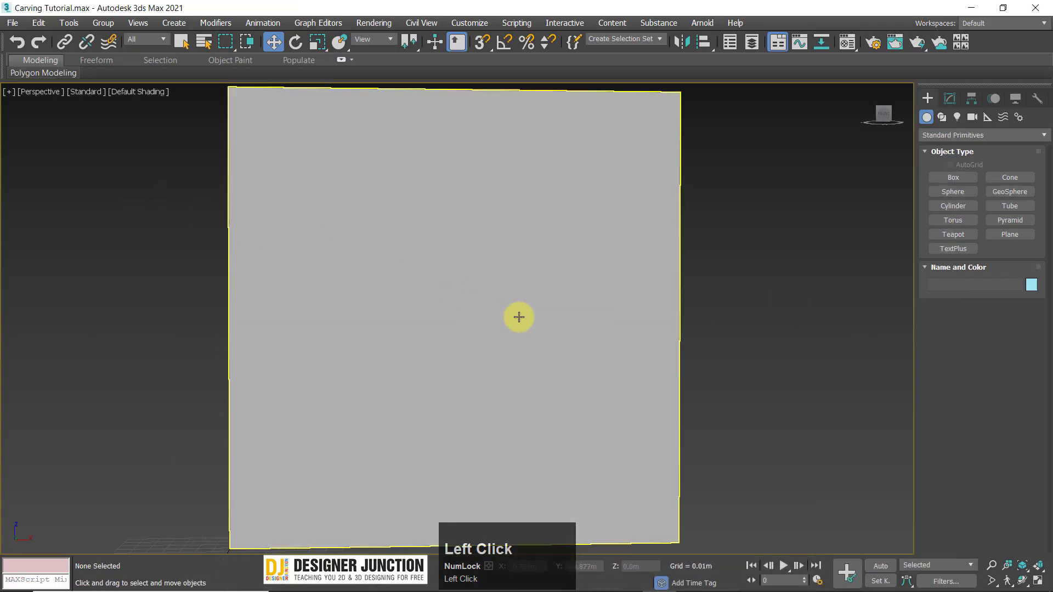
{"action": "scroll", "coordinate": [548, 304], "scroll_direction": "down", "scroll_amount": 5}
{"action": "key", "text": "z"}
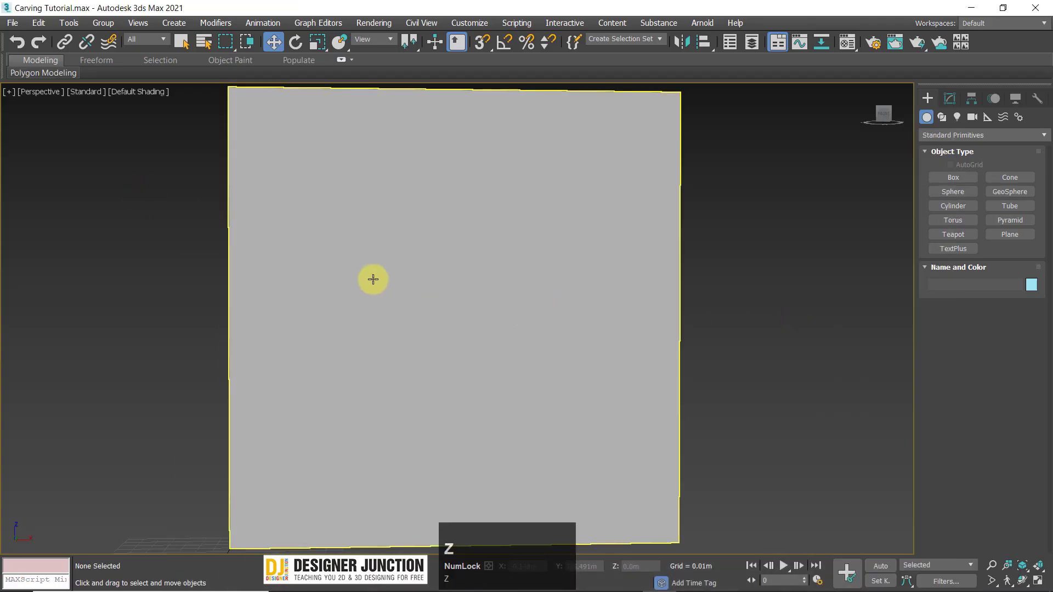
{"action": "middle_click_drag", "start_coordinate": [372, 280], "coordinate": [491, 285], "text": "alt"}
{"action": "key", "text": "z"}
{"action": "key", "text": "z"}
{"action": "left_click", "coordinate": [411, 228]}
{"action": "key", "text": "w"}
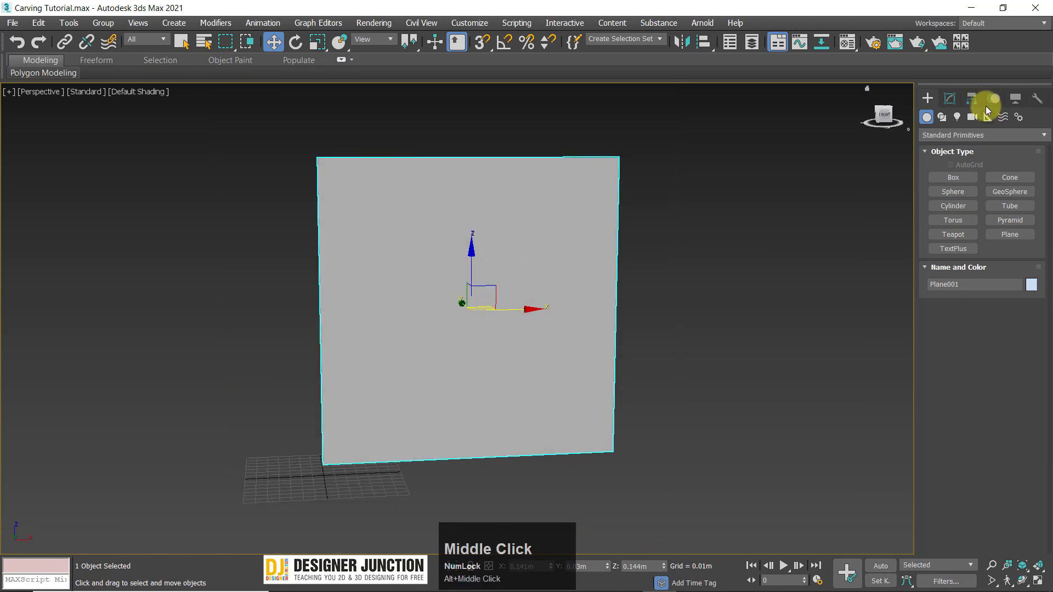
{"action": "left_click", "coordinate": [950, 98]}
{"action": "middle_click_drag", "start_coordinate": [565, 278], "coordinate": [414, 284], "text": "alt"}
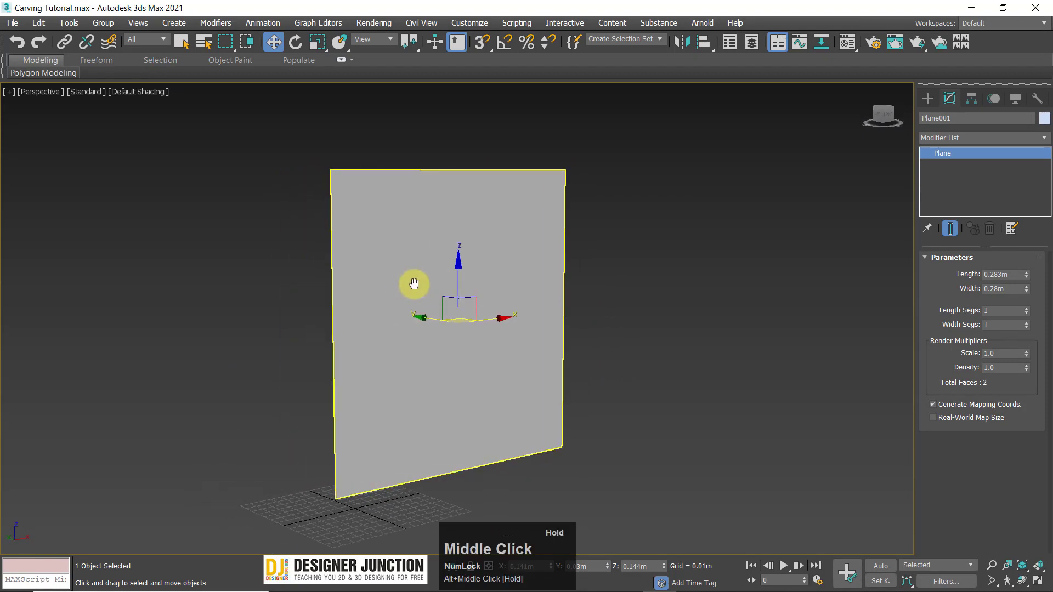
{"action": "middle_click_drag", "start_coordinate": [482, 282], "coordinate": [472, 281], "text": "alt"}
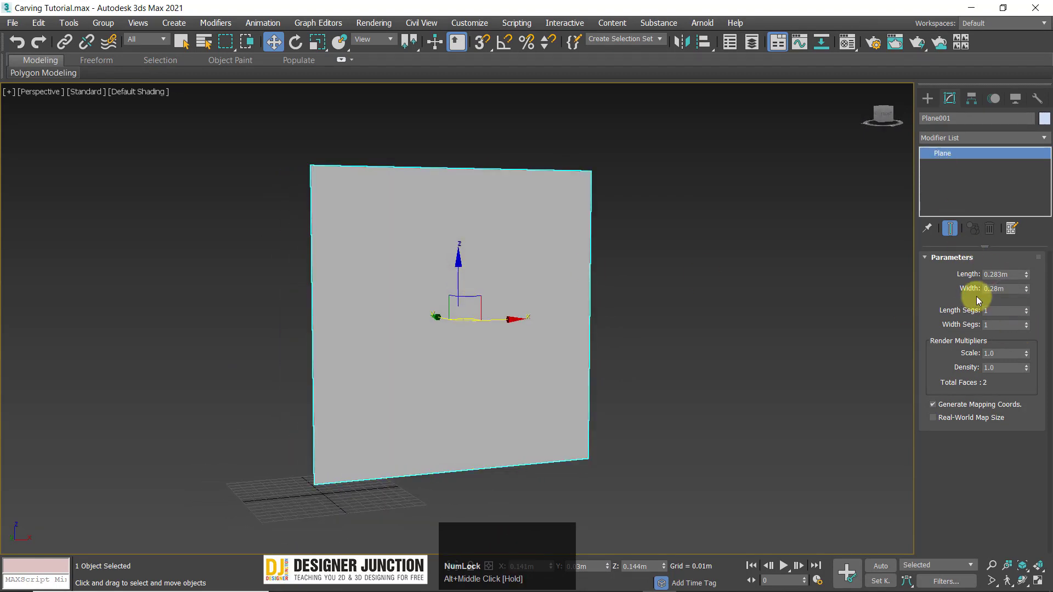
Step: Display edged faces and set the plane's length and width segments to 150 each
{"action": "key", "text": "F4"}
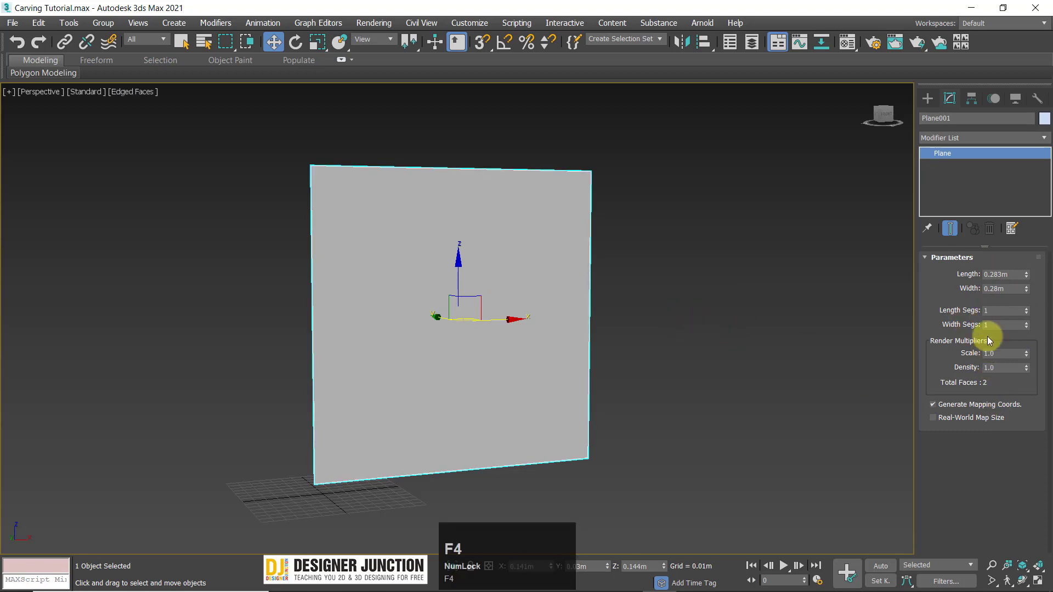
{"action": "left_click", "coordinate": [998, 311]}
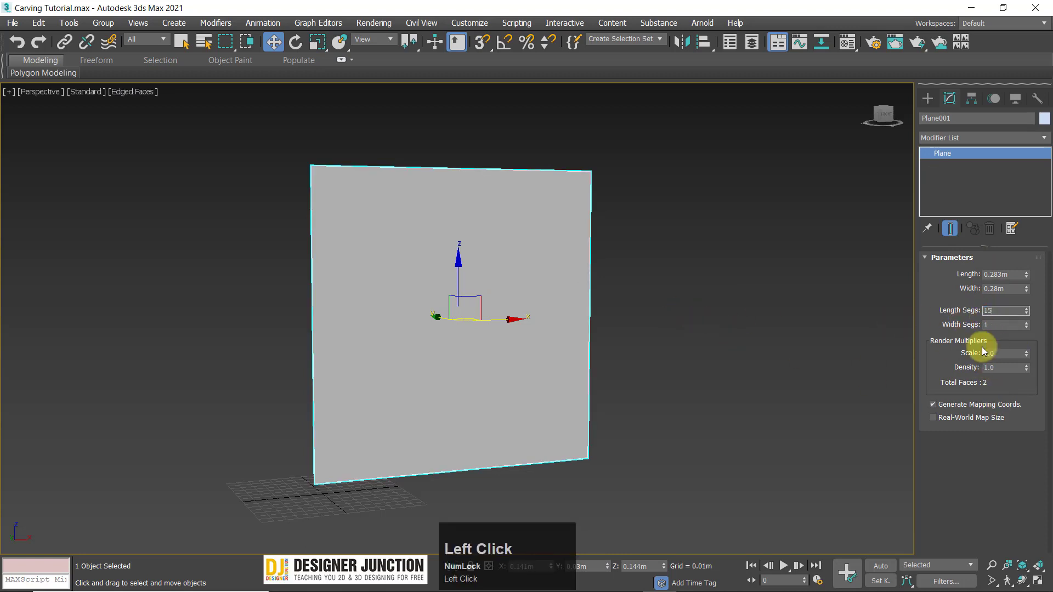
{"action": "type", "text": "150"}
{"action": "key", "text": "Return"}
{"action": "left_click", "coordinate": [998, 324]}
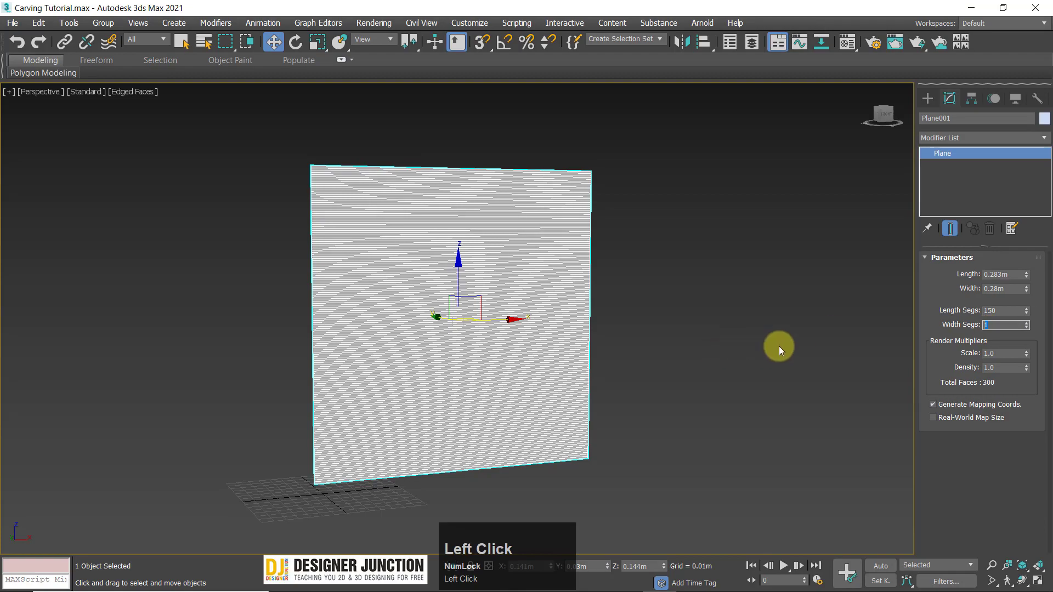
{"action": "type", "text": "150"}
{"action": "key", "text": "Return"}
{"action": "middle_click", "coordinate": [477, 301]}
{"action": "key", "text": "z"}
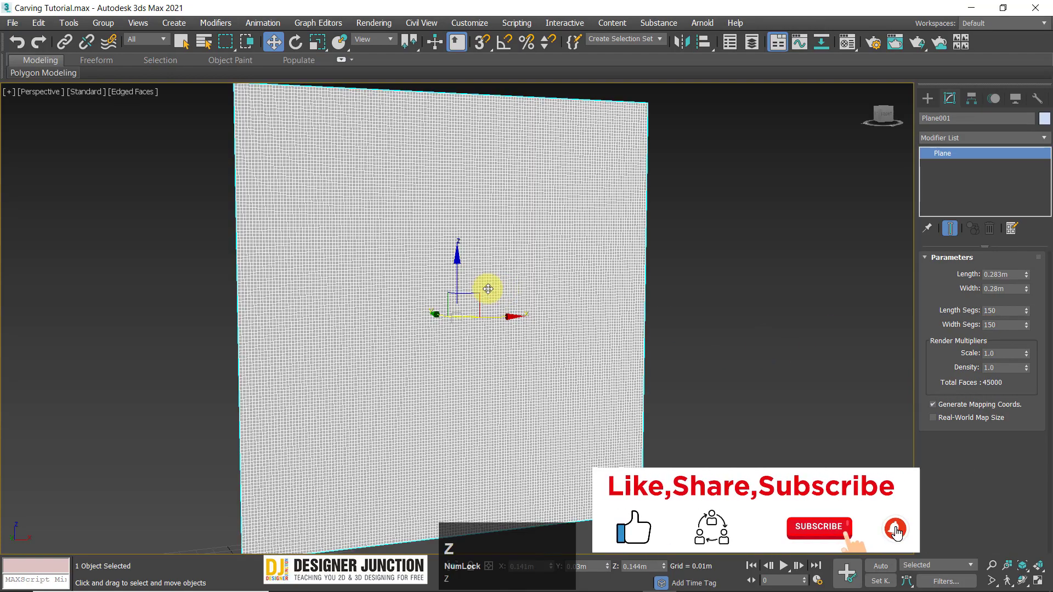
{"action": "middle_click_drag", "start_coordinate": [487, 286], "coordinate": [470, 309], "text": "alt"}
{"action": "scroll", "coordinate": [470, 305], "scroll_direction": "down", "scroll_amount": 3}
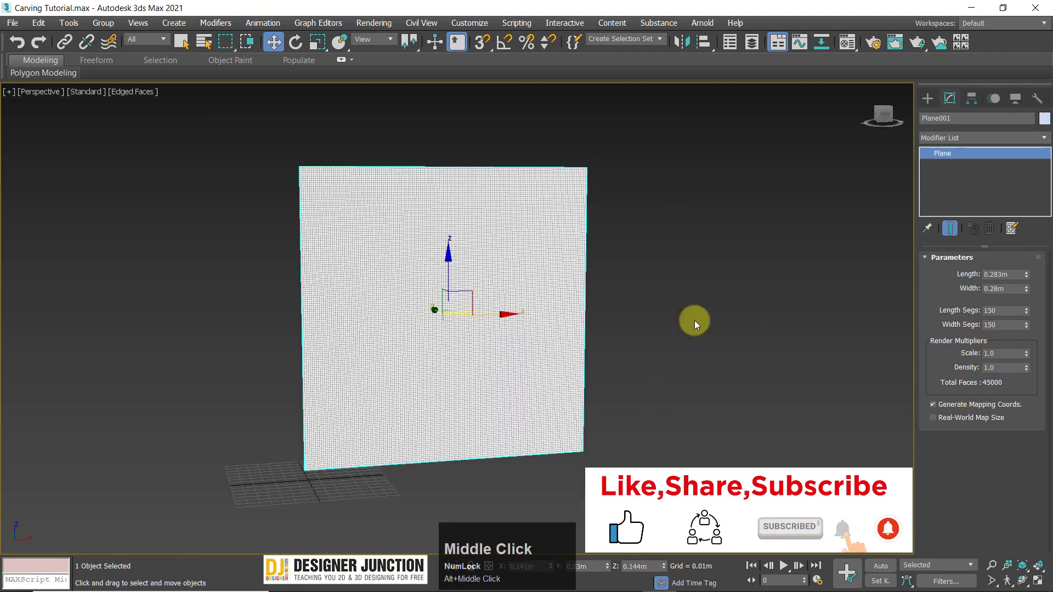
Step: Add a Displace modifier to the segmented plane
{"action": "left_click", "coordinate": [695, 322]}
{"action": "left_click", "coordinate": [384, 261]}
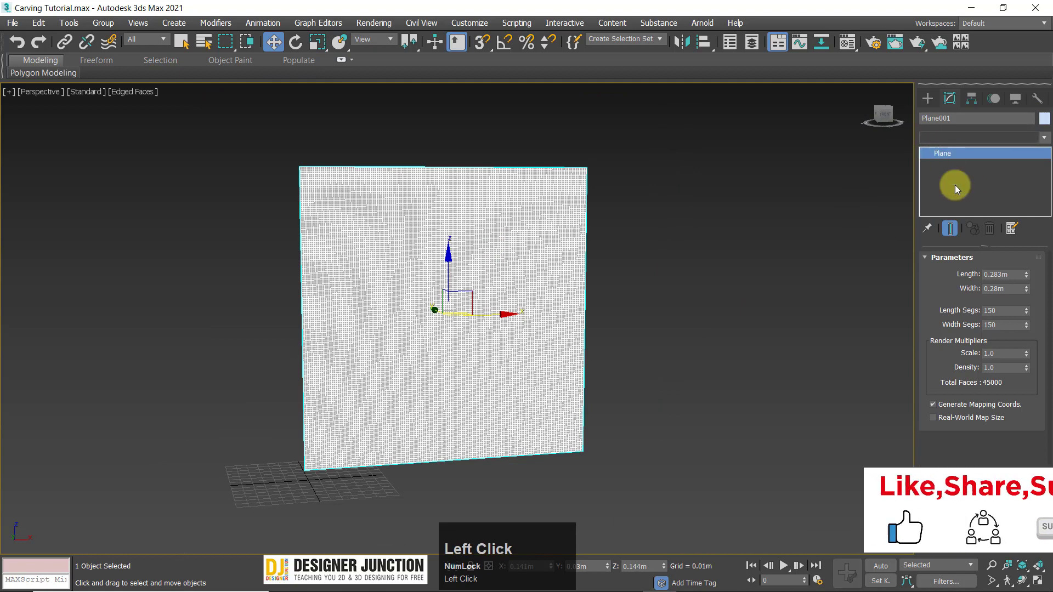
{"action": "key", "text": "d"}
{"action": "key", "text": "d"}
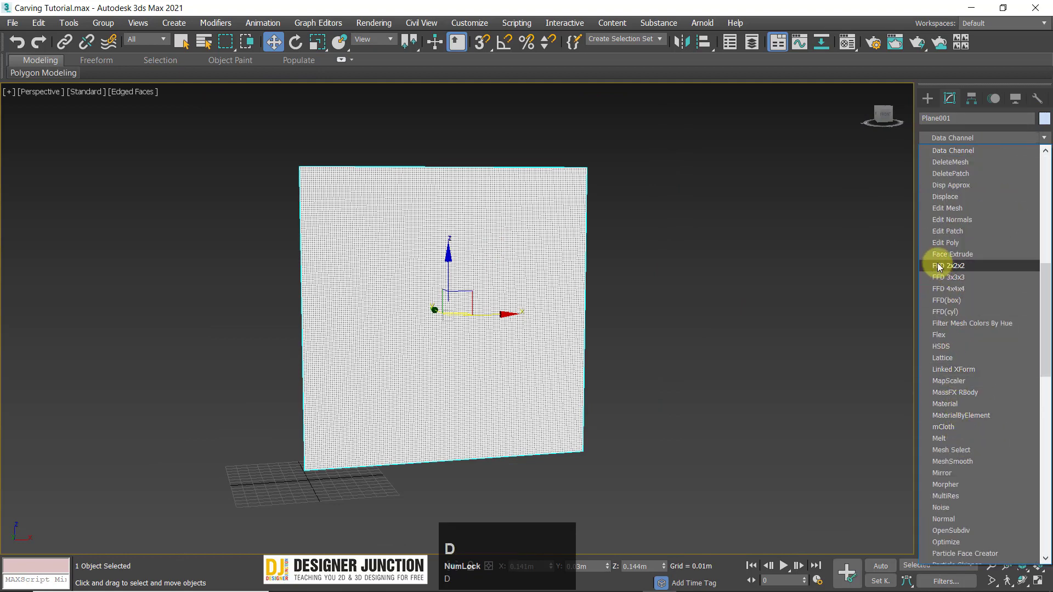
{"action": "left_click", "coordinate": [935, 201]}
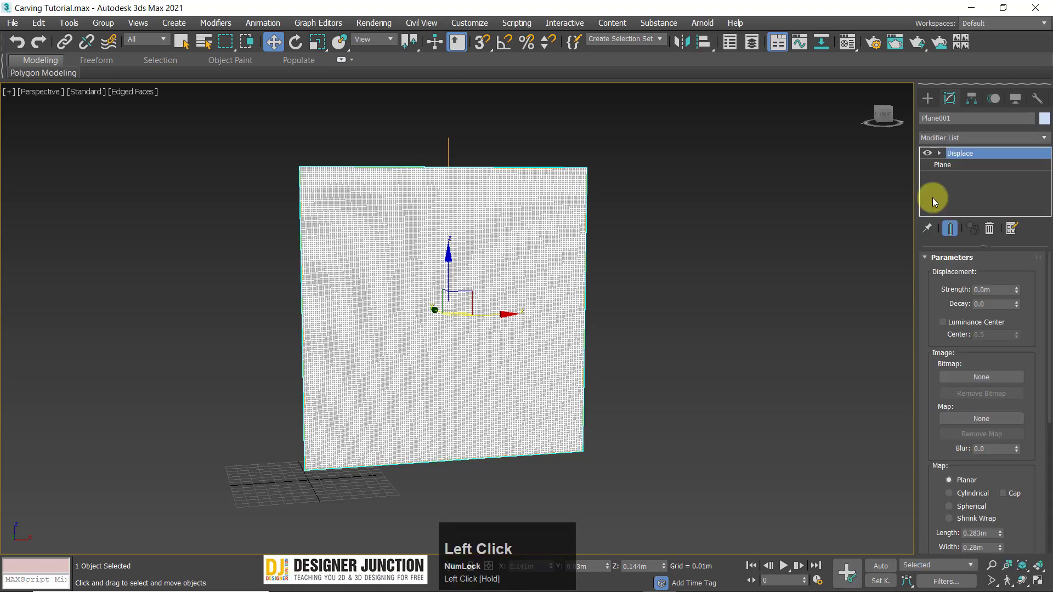
Step: Browse for the Displace bitmap in E:\DJ 3ds Max\TIPS AND TRICKS\Carving Tutorial Part-2 and preview image 11
{"action": "left_click", "coordinate": [970, 377]}
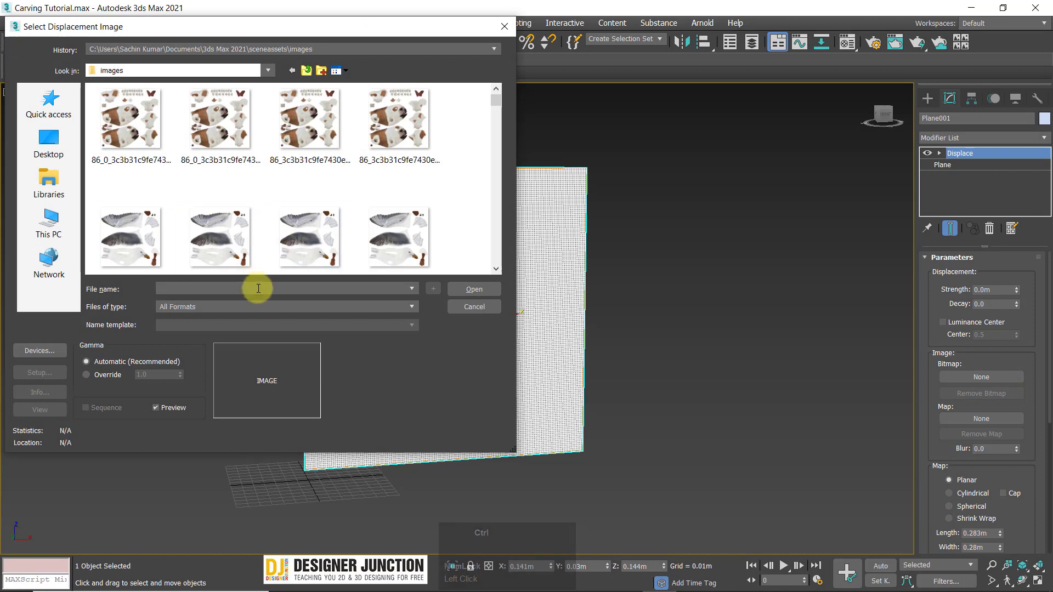
{"action": "left_click", "coordinate": [207, 288]}
{"action": "type", "text": "E:\\DJ 3ds Max\\TIPS AND TRICKS\\Carving Tutorial Part-2"}
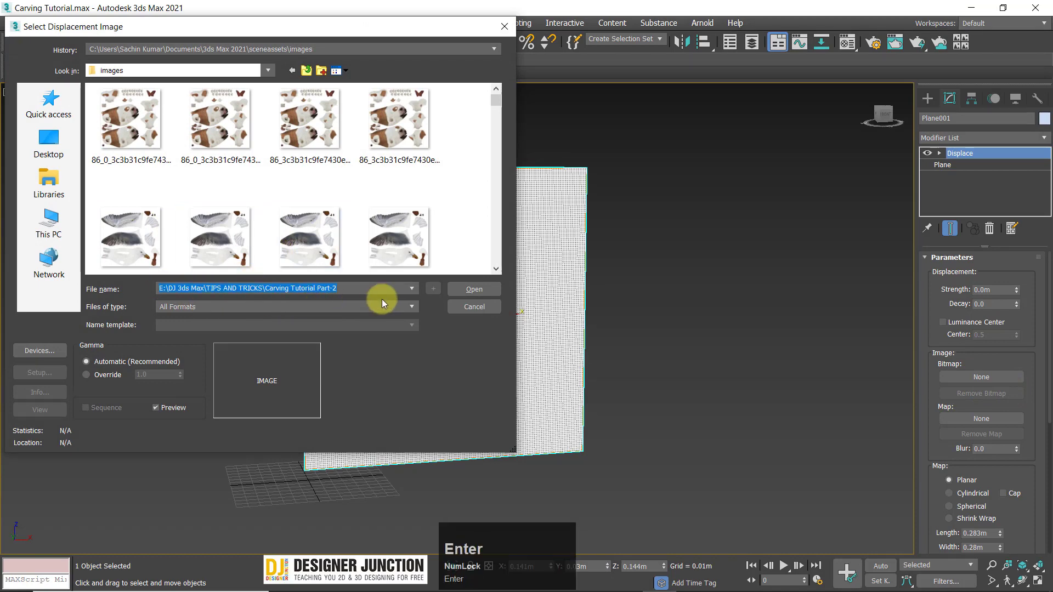
{"action": "left_click", "coordinate": [154, 143]}
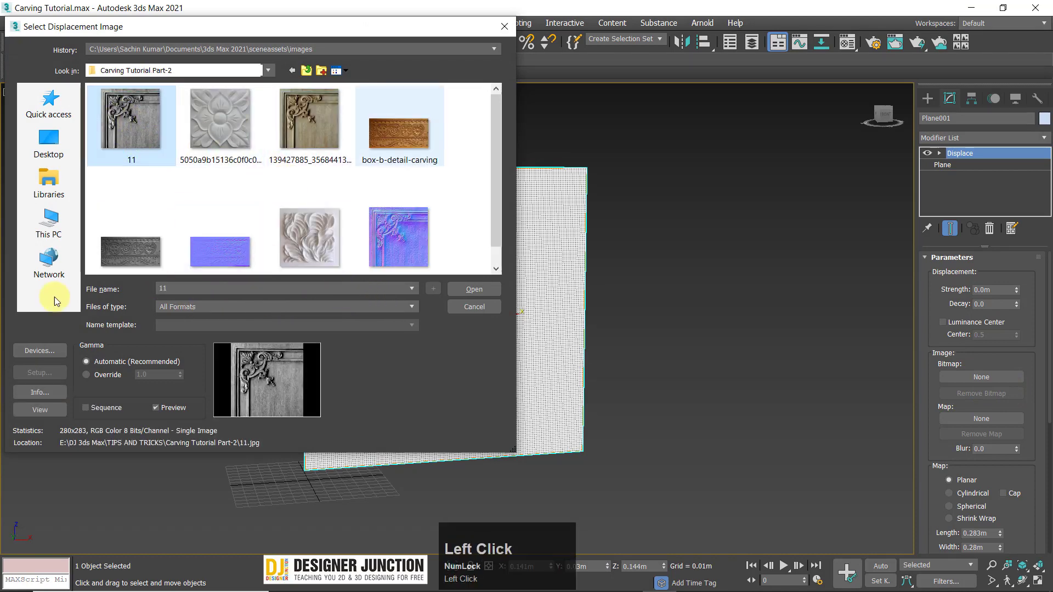
Step: Compare the previews of greyscale image 11, the two white relief carvings and the coloured corner carving
{"action": "mouse_move", "coordinate": [494, 153]}
{"action": "left_mouse_down"}
{"action": "mouse_move", "coordinate": [495, 170]}
{"action": "mouse_move", "coordinate": [506, 153]}
{"action": "left_mouse_up"}
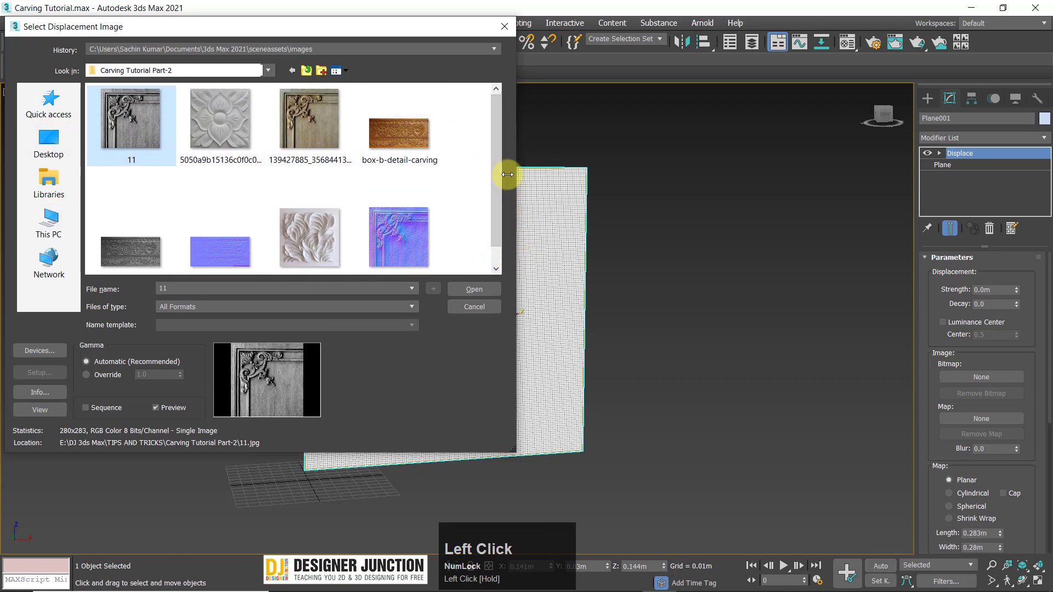
{"action": "left_click", "coordinate": [233, 116]}
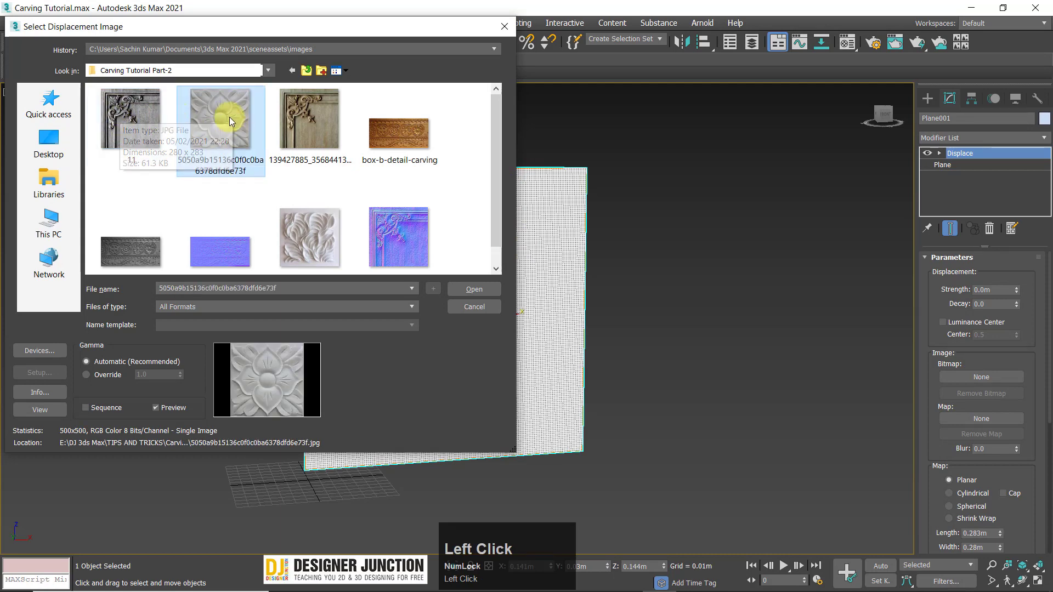
{"action": "left_click", "coordinate": [126, 117]}
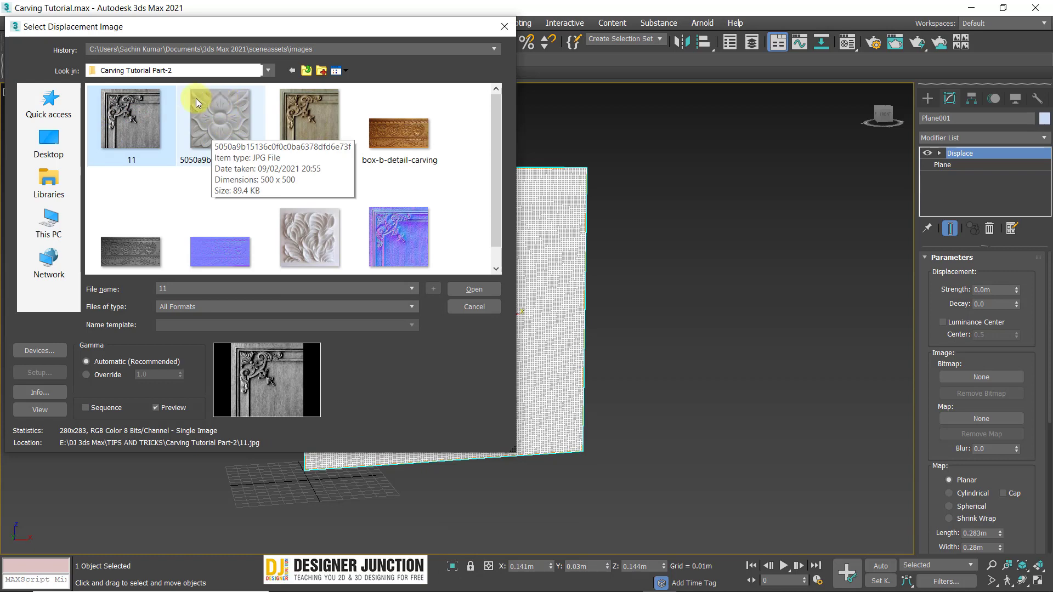
{"action": "left_click", "coordinate": [310, 238]}
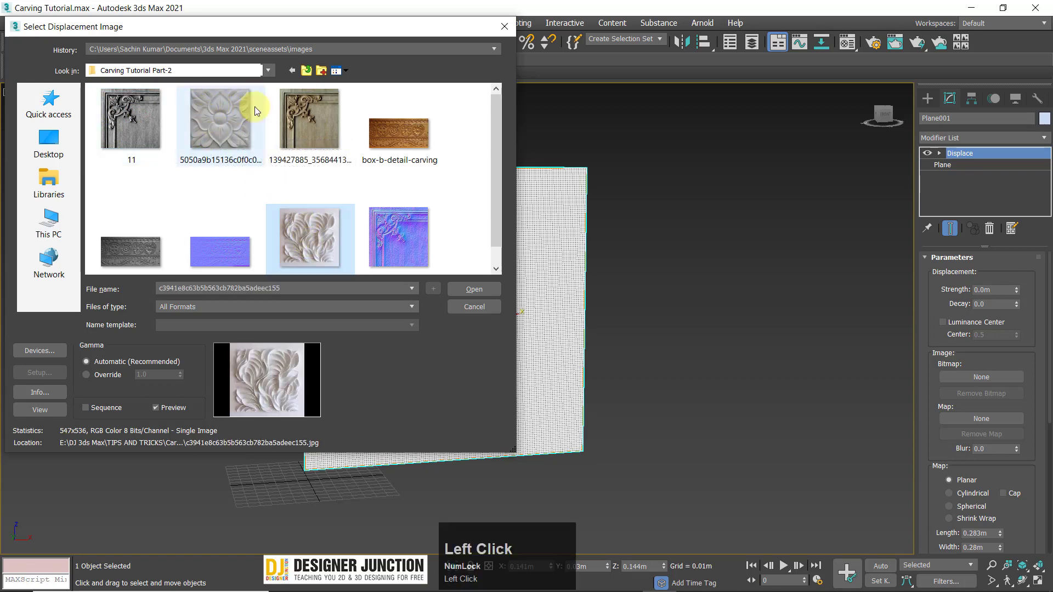
{"action": "left_click_drag", "start_coordinate": [495, 171], "coordinate": [505, 230]}
{"action": "left_click", "coordinate": [222, 101]}
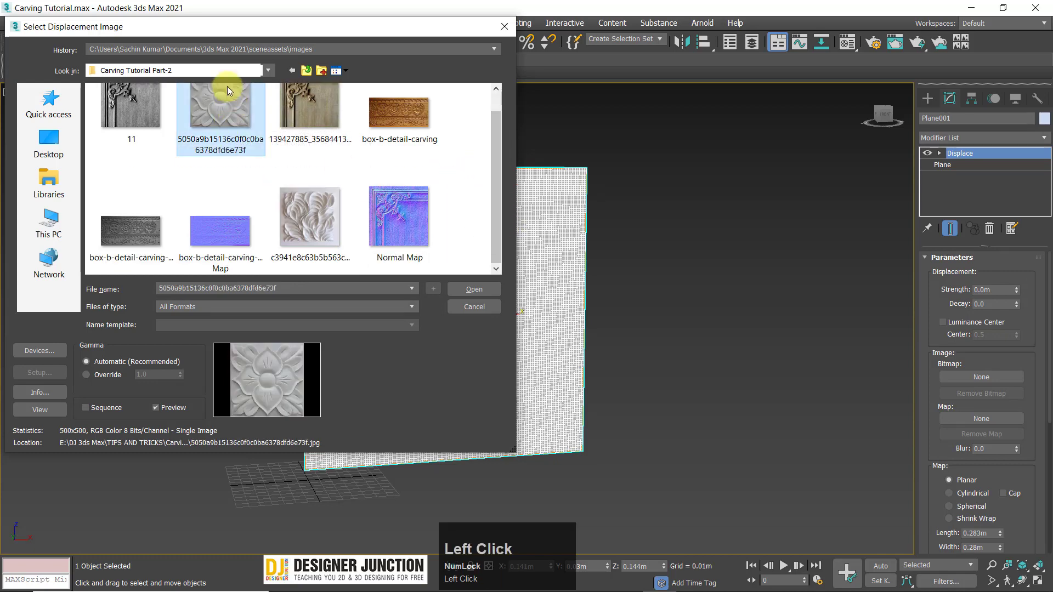
{"action": "left_click", "coordinate": [146, 113]}
{"action": "left_click", "coordinate": [306, 118]}
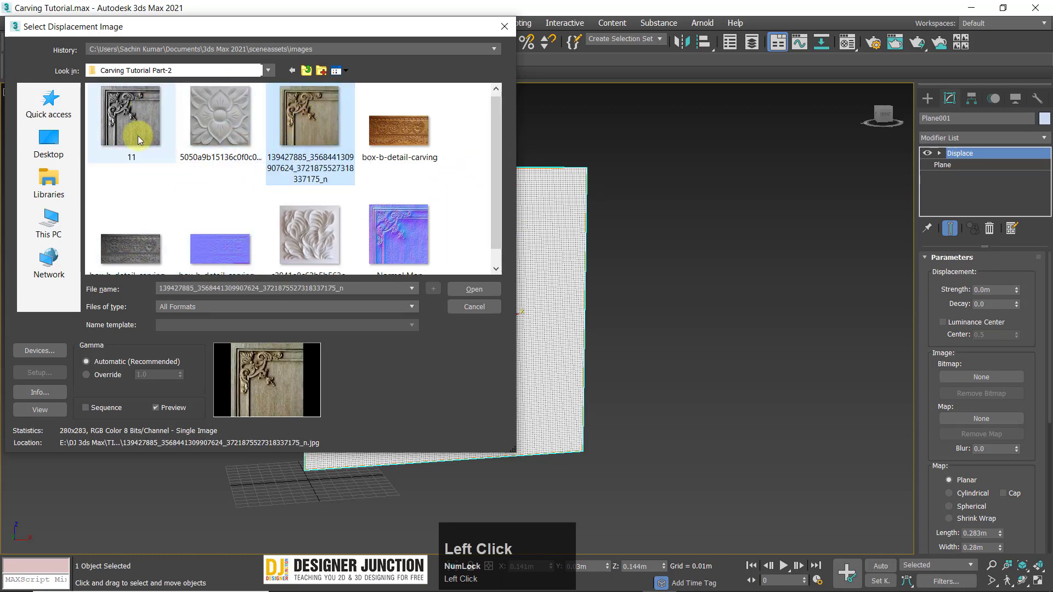
{"action": "left_click", "coordinate": [131, 127]}
{"action": "left_click", "coordinate": [309, 118]}
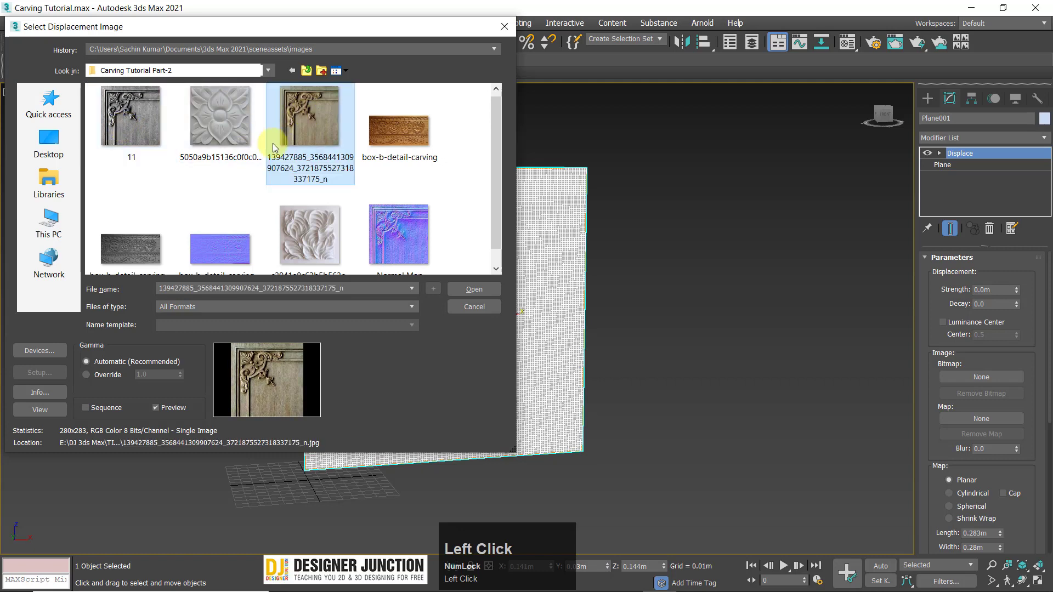
{"action": "left_click", "coordinate": [118, 141]}
{"action": "left_click", "coordinate": [304, 121]}
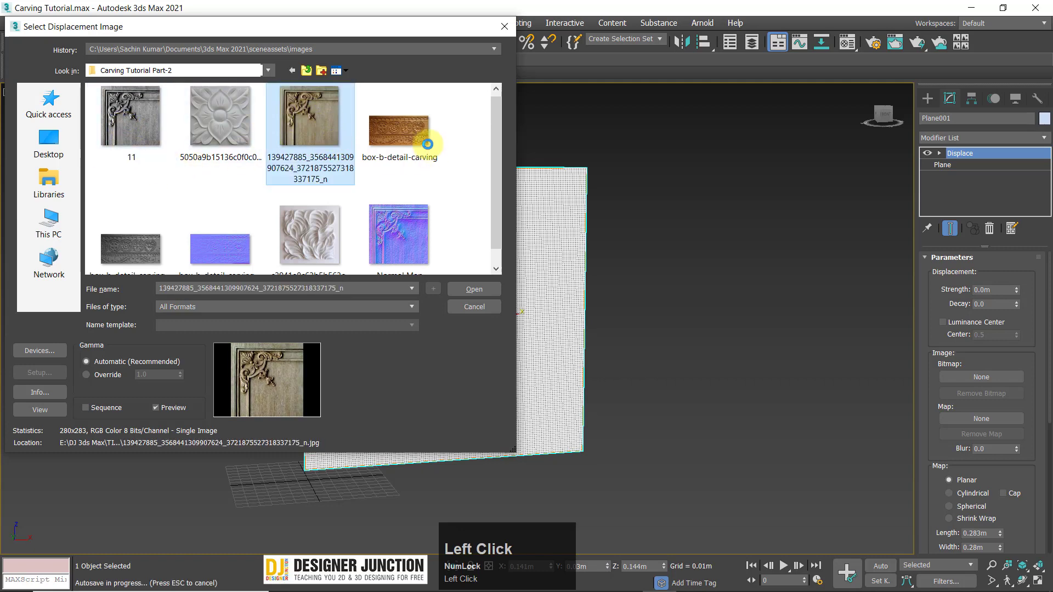
Step: Compare the box-b-detail-carving image with its Bump and Normal Map versions
{"action": "left_click", "coordinate": [422, 133]}
{"action": "left_click", "coordinate": [250, 261]}
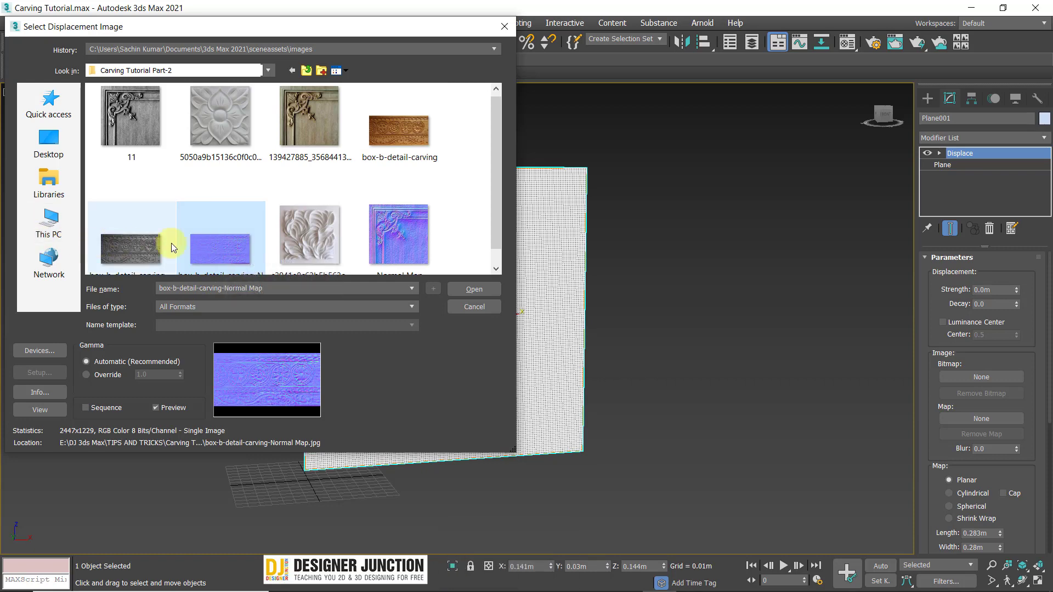
{"action": "left_click", "coordinate": [122, 259]}
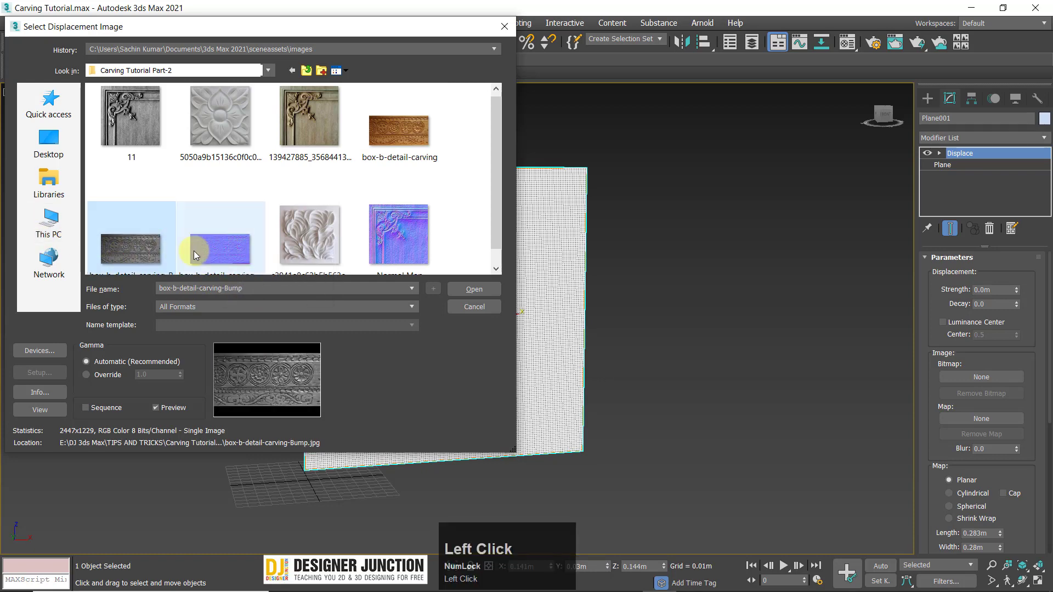
{"action": "left_click", "coordinate": [220, 251]}
{"action": "left_click", "coordinate": [124, 251]}
{"action": "left_click", "coordinate": [219, 257]}
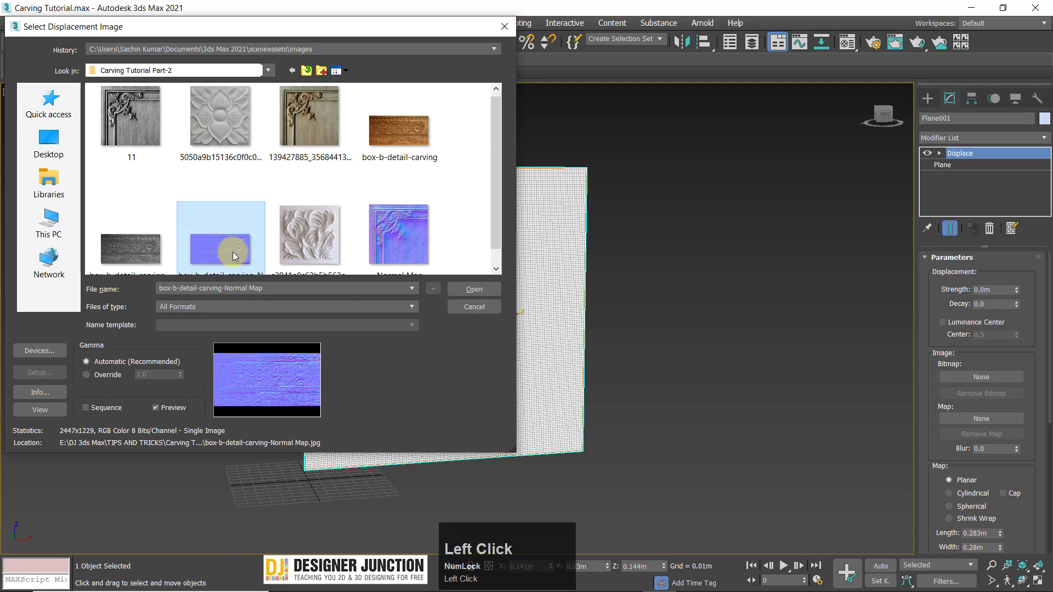
{"action": "scroll", "coordinate": [148, 266], "scroll_direction": "down", "scroll_amount": 1}
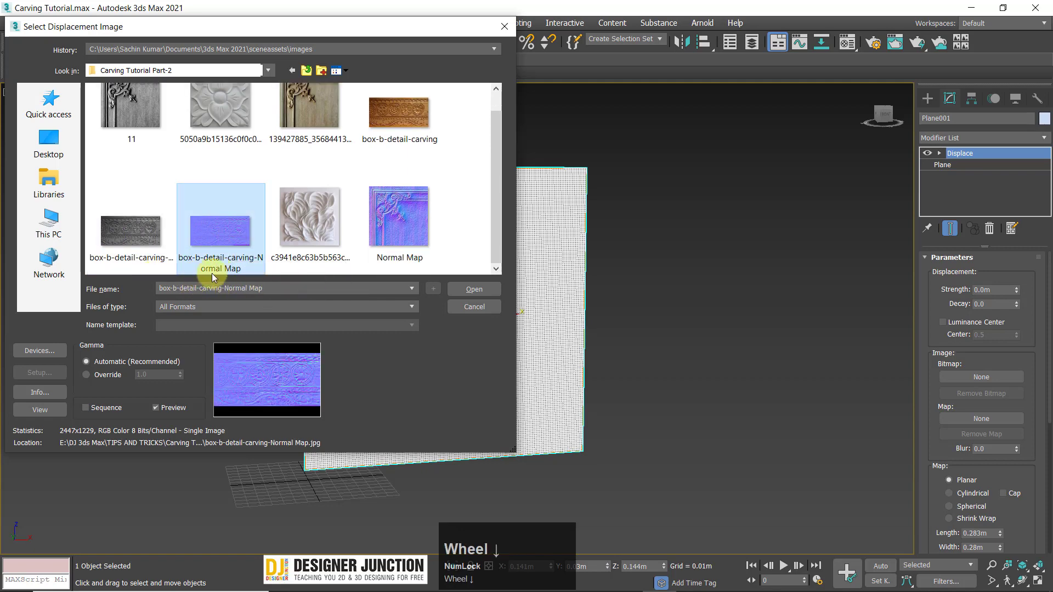
{"action": "left_click", "coordinate": [382, 138]}
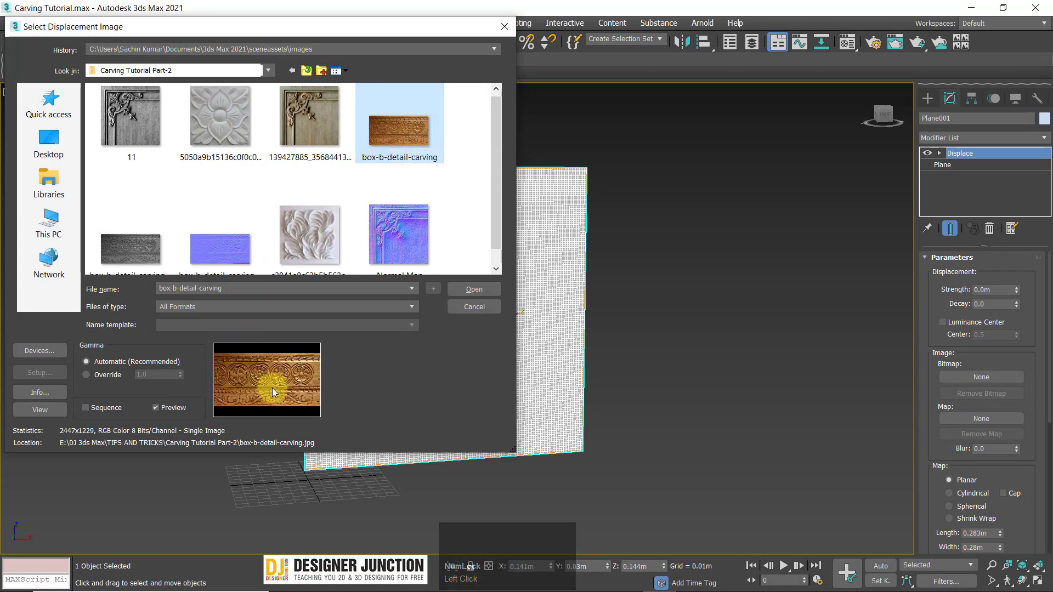
Step: Enlarge the image selection dialog and load box-b-detail-carving-Normal Map as the displacement bitmap
{"action": "left_click_drag", "start_coordinate": [513, 449], "coordinate": [260, 449]}
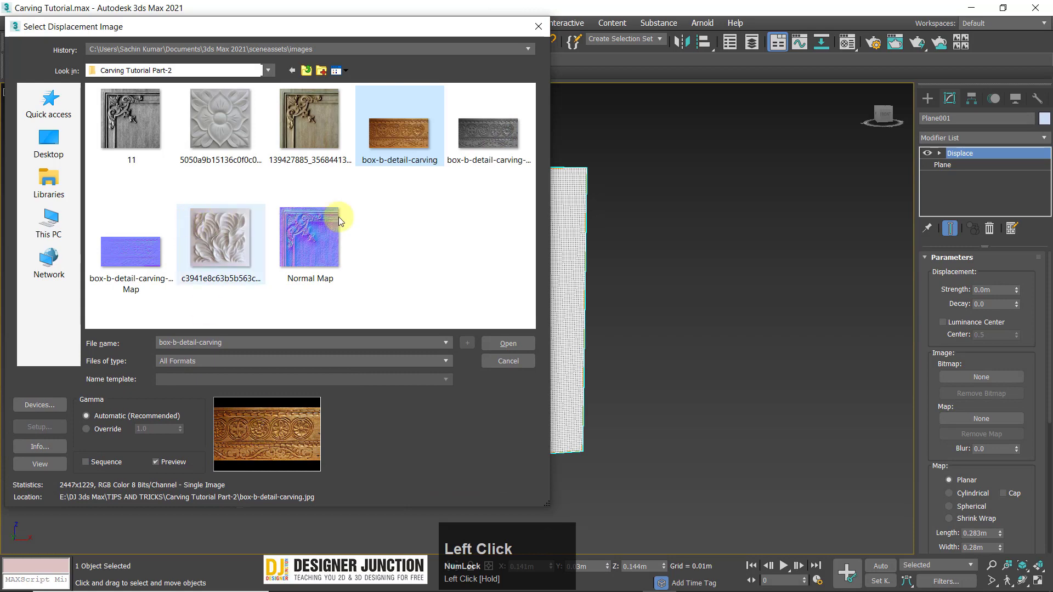
{"action": "left_click", "coordinate": [485, 133]}
{"action": "left_click", "coordinate": [399, 134]}
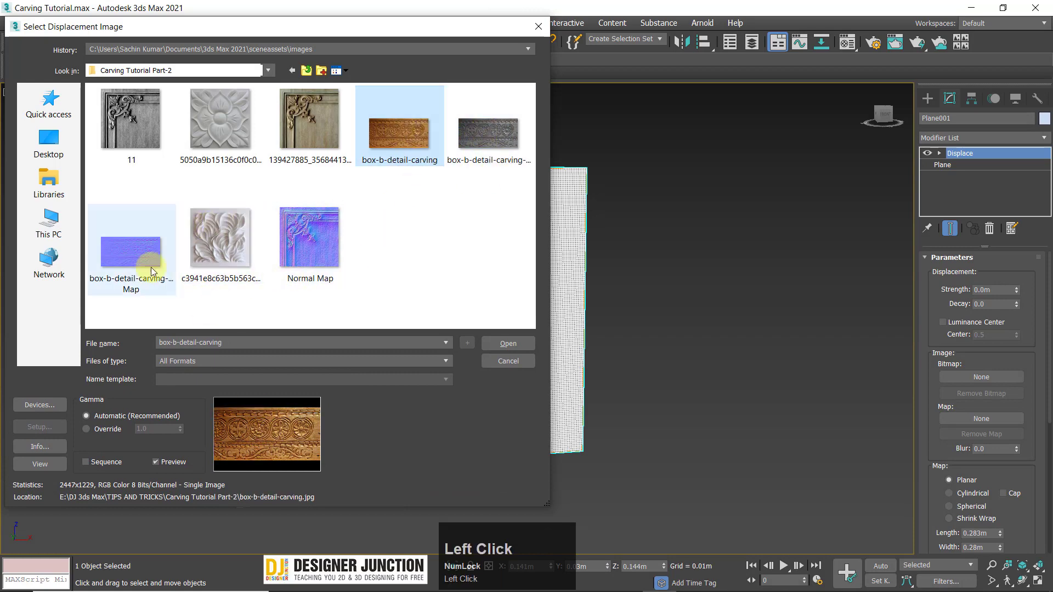
{"action": "left_click", "coordinate": [138, 261]}
{"action": "double_click", "coordinate": [131, 256]}
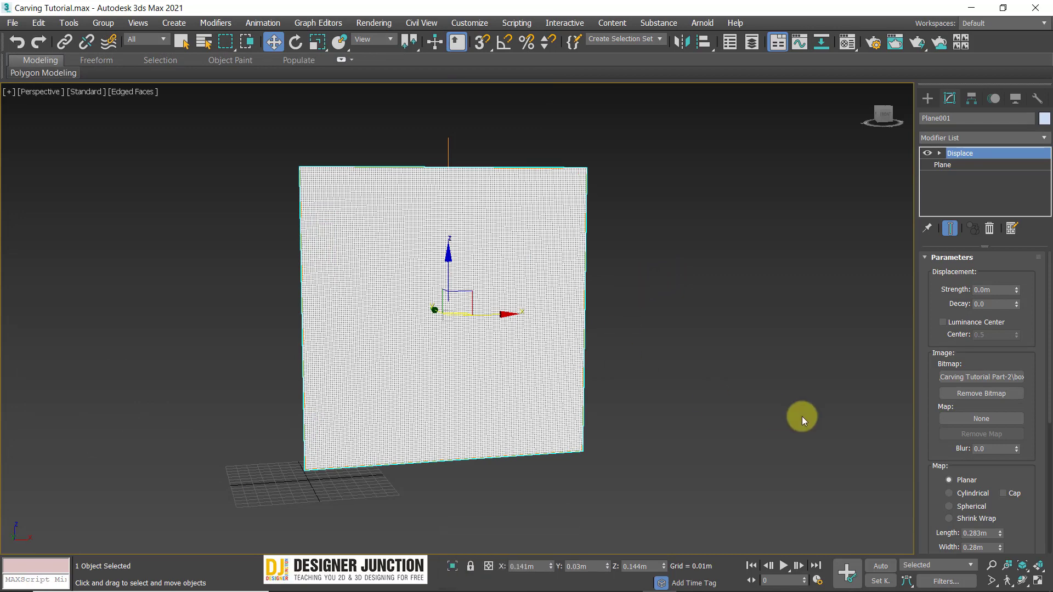
Step: Raise the Displace strength to about 0.018 m and deselect the plane
{"action": "middle_click_drag", "start_coordinate": [388, 296], "coordinate": [434, 273]}
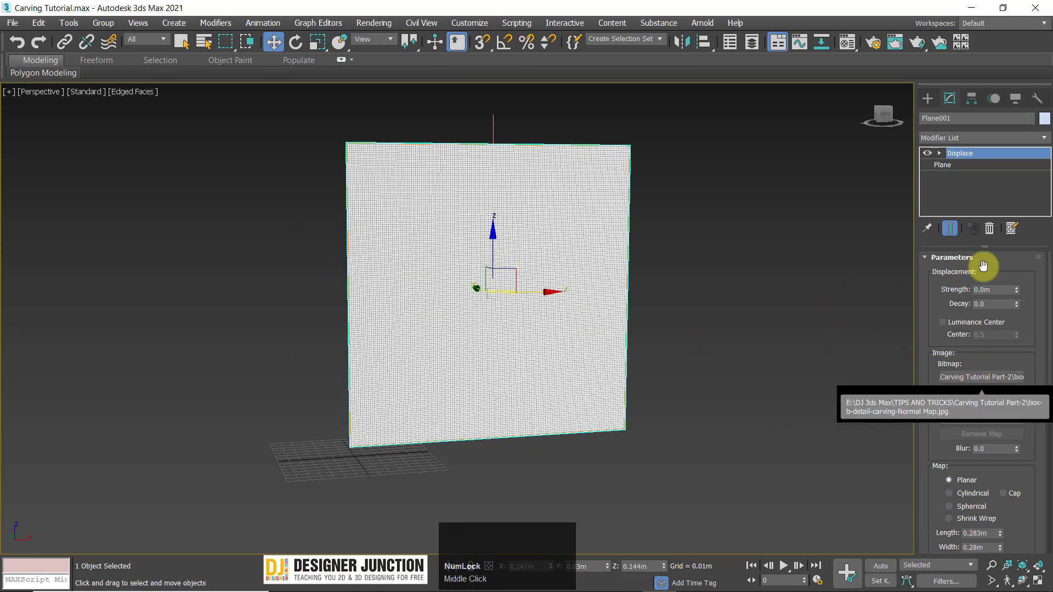
{"action": "left_click_drag", "start_coordinate": [1017, 294], "coordinate": [629, 502]}
{"action": "left_click", "coordinate": [629, 502]}
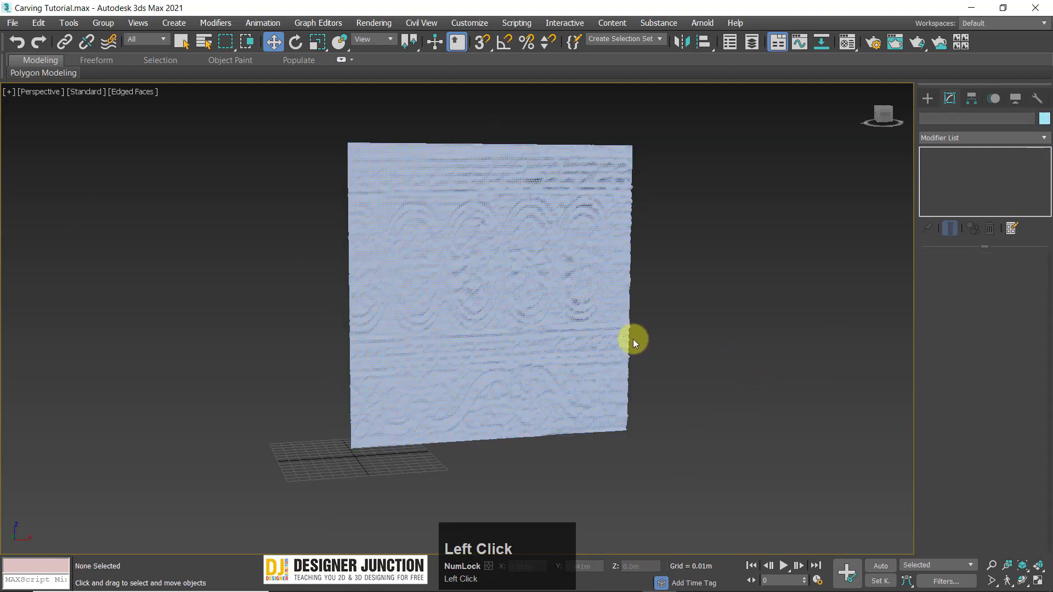
Step: Hide the edged faces and inspect the displaced surface up close from another angle
{"action": "key", "text": "F4"}
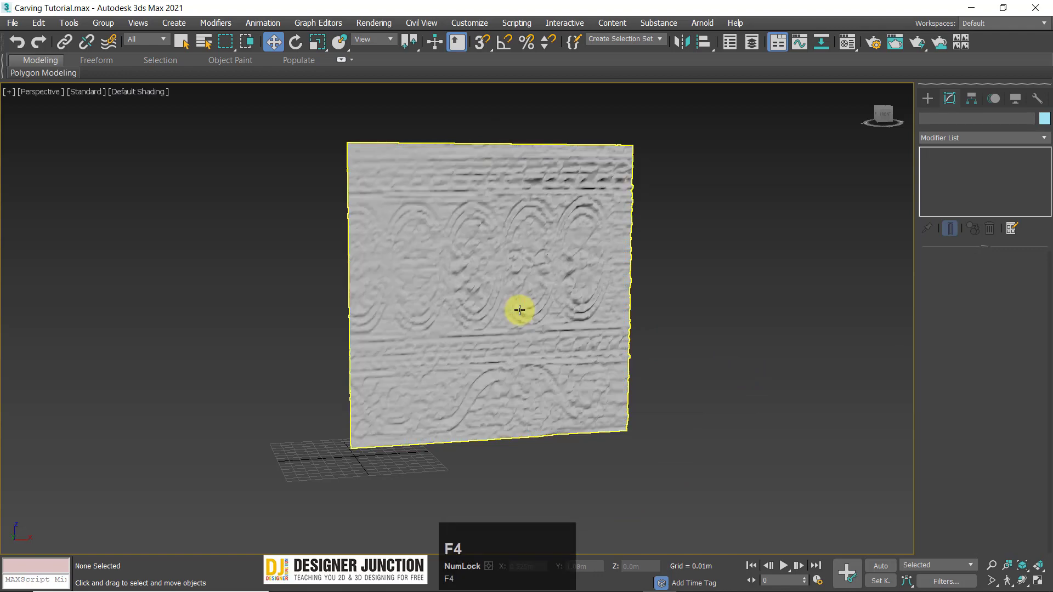
{"action": "scroll", "coordinate": [517, 307], "scroll_direction": "up", "scroll_amount": 3}
{"action": "mouse_move", "coordinate": [525, 306]}
{"action": "middle_mouse_down", "text": "alt"}
{"action": "mouse_move", "coordinate": [419, 348]}
{"action": "mouse_move", "coordinate": [440, 306]}
{"action": "middle_mouse_up", "text": "alt"}
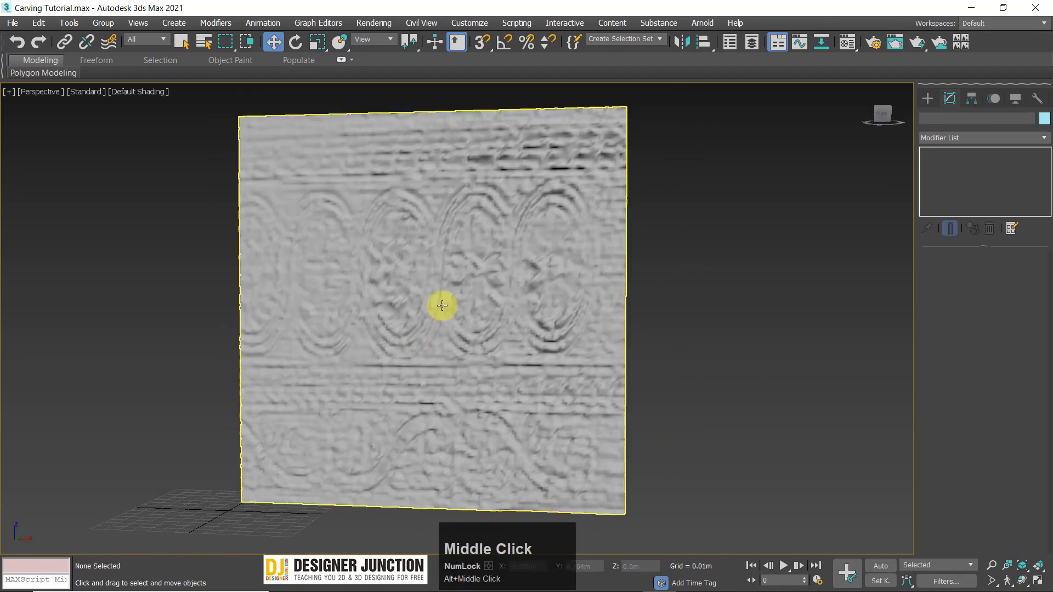
Step: Reset the plane's displacement strength to zero and replace the bitmap with the white flower carving 5050a9b15136c0f0c0ba6378dfd6e73f
{"action": "left_click", "coordinate": [439, 306]}
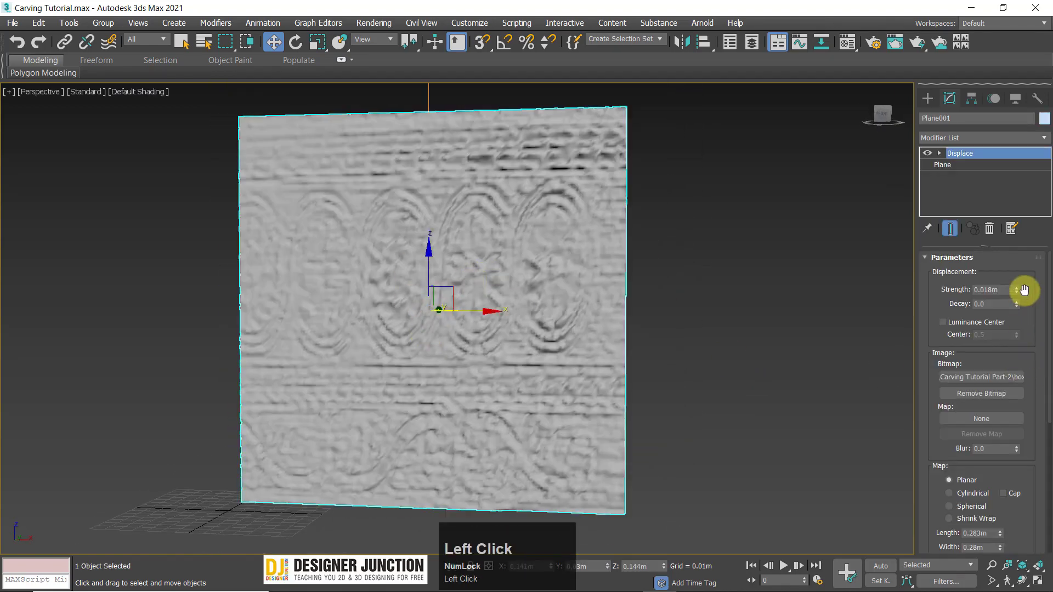
{"action": "right_click", "coordinate": [1018, 291]}
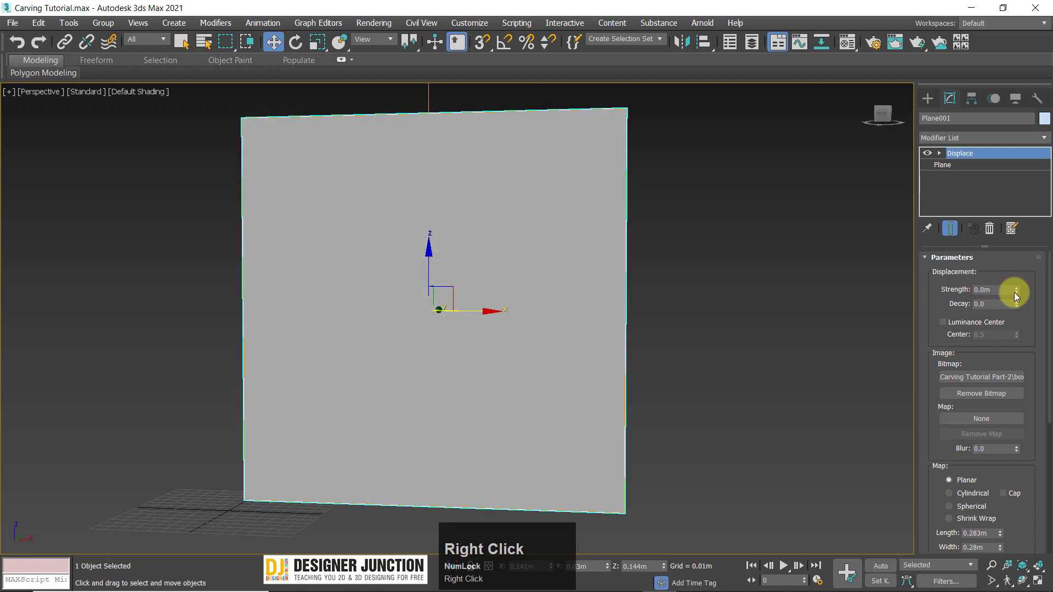
{"action": "left_click", "coordinate": [976, 378]}
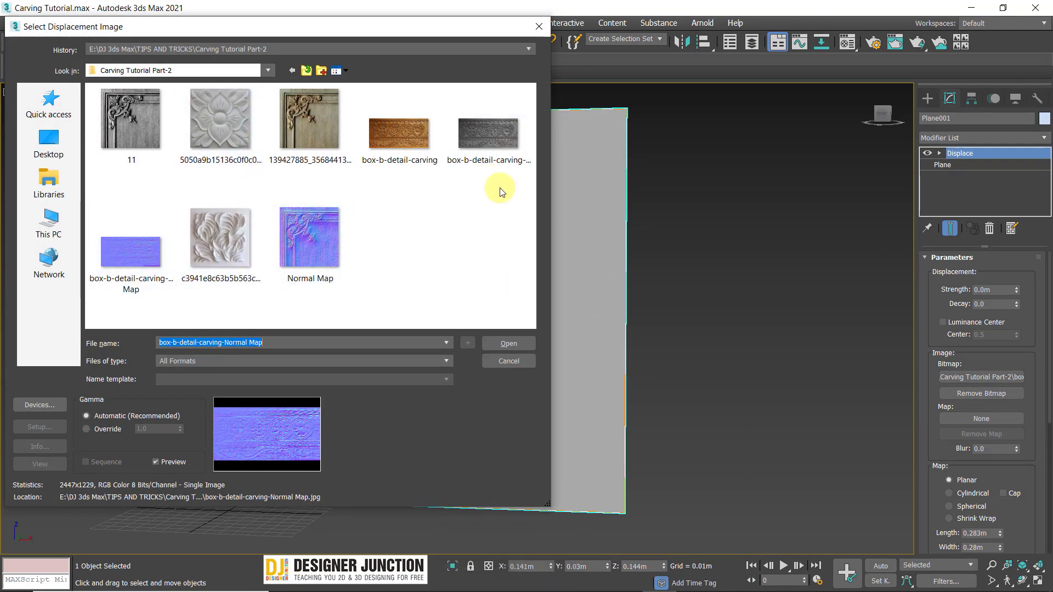
{"action": "left_click", "coordinate": [222, 133]}
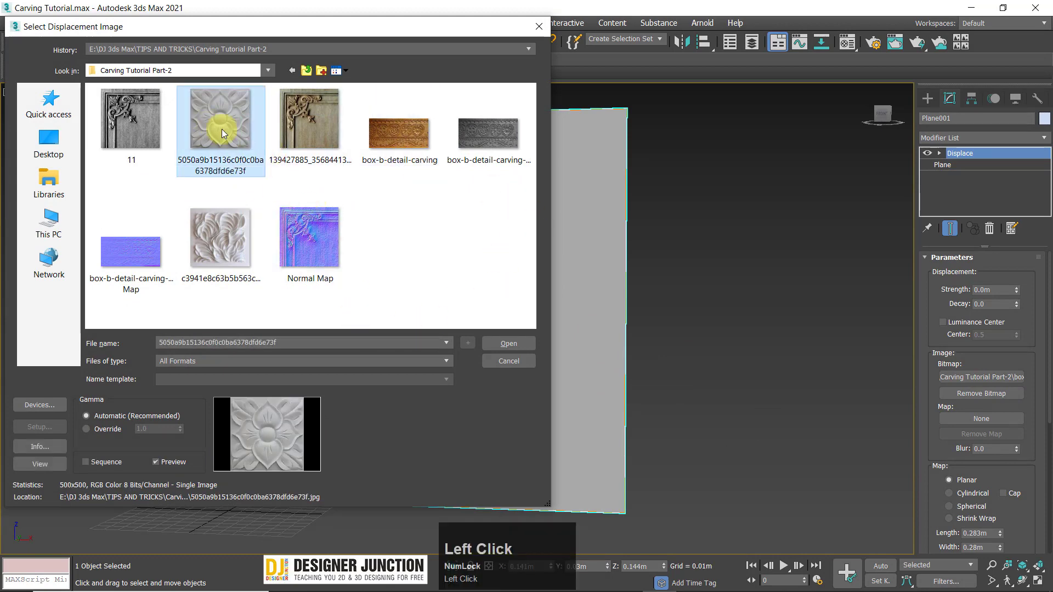
{"action": "double_click", "coordinate": [219, 127]}
Step: Raise the displacement strength of the flower carving to about 0.01 m
{"action": "middle_click_drag", "start_coordinate": [760, 404], "coordinate": [1047, 265], "text": "alt"}
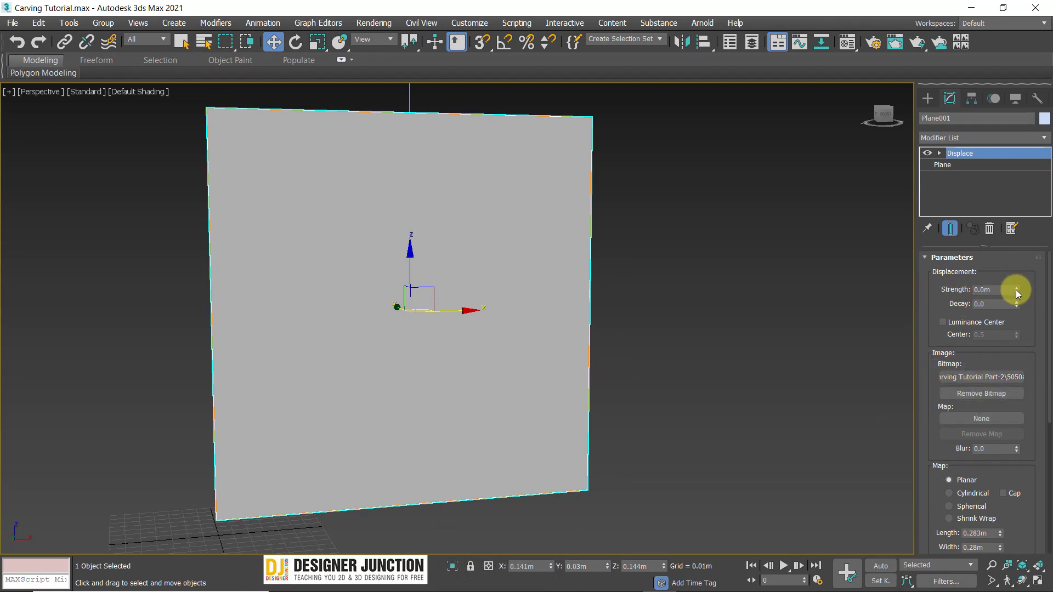
{"action": "left_click_drag", "start_coordinate": [1016, 291], "coordinate": [1021, 250]}
{"action": "left_click_drag", "start_coordinate": [1024, 36], "coordinate": [979, 378]}
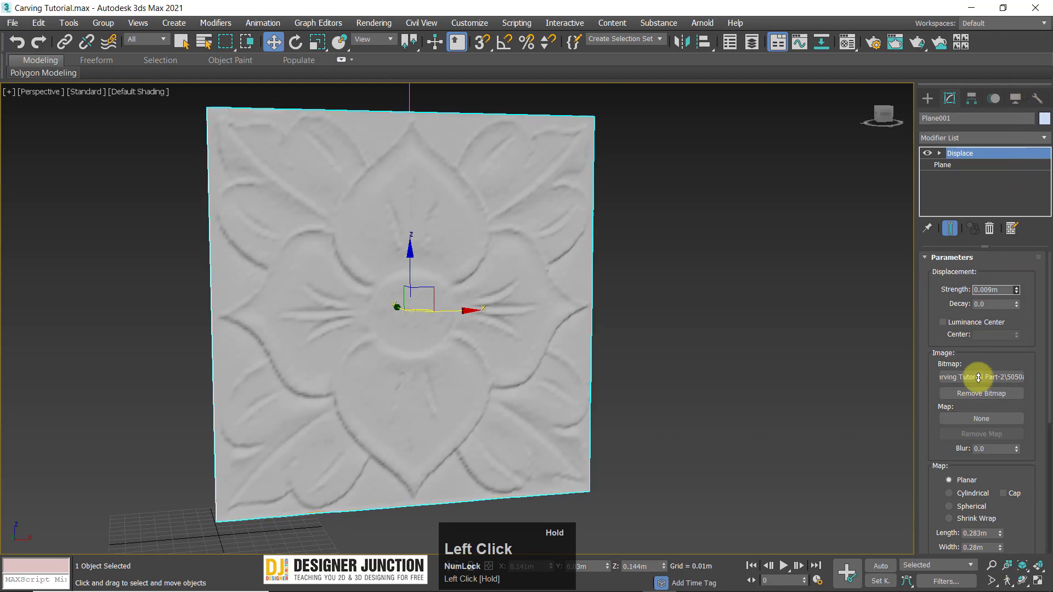
Step: Examine the relief depth of the flower panel at an angle and in the Top view
{"action": "middle_click_drag", "start_coordinate": [435, 413], "coordinate": [532, 393], "text": "alt"}
{"action": "key", "text": "z"}
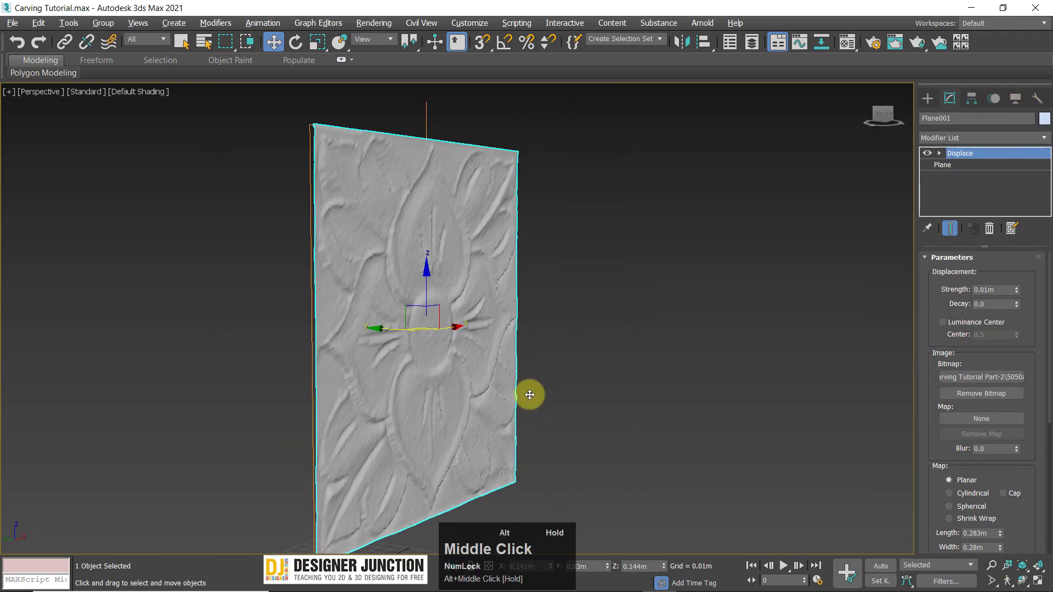
{"action": "key", "text": "alt+w"}
{"action": "right_click", "coordinate": [148, 218], "text": "alt"}
{"action": "key", "text": "alt+w"}
{"action": "key", "text": "z"}
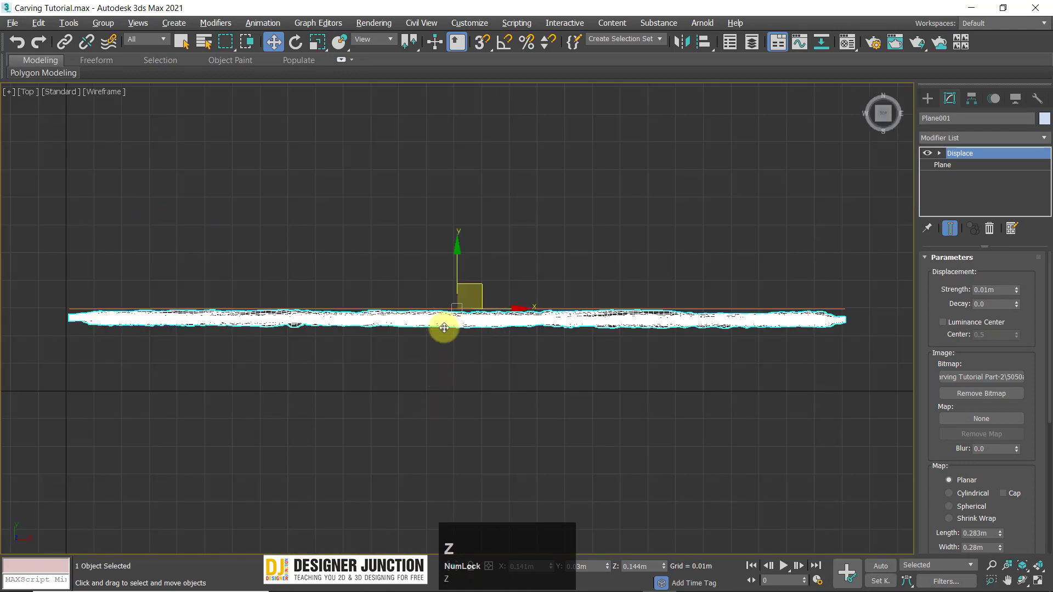
{"action": "key", "text": "alt+w"}
{"action": "right_click", "coordinate": [282, 463], "text": "alt"}
{"action": "key", "text": "alt+w"}
{"action": "key", "text": "alt+w"}
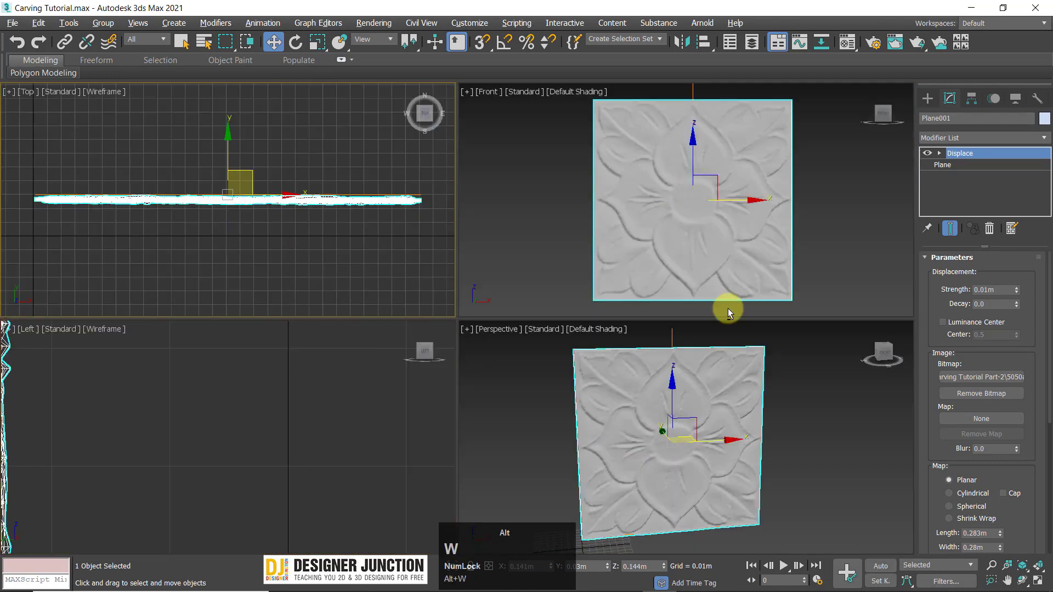
{"action": "key", "text": "alt+w"}
Step: Try a displacement strength of about 0.054 m from zero in the Top view, undo it and return to the Perspective view
{"action": "right_click", "coordinate": [1017, 294]}
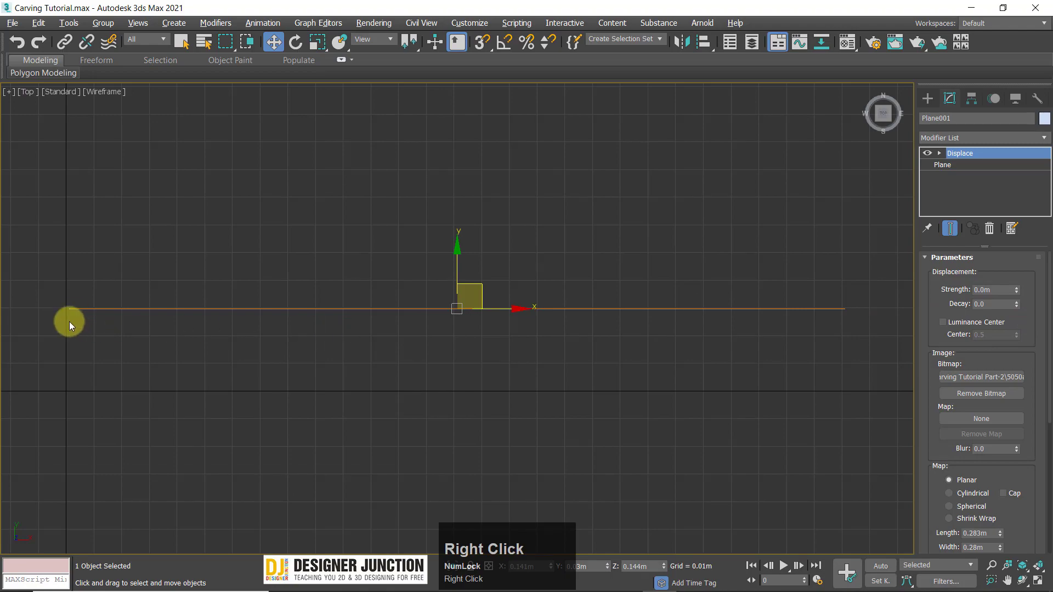
{"action": "left_click_drag", "start_coordinate": [1018, 279], "coordinate": [104, 261]}
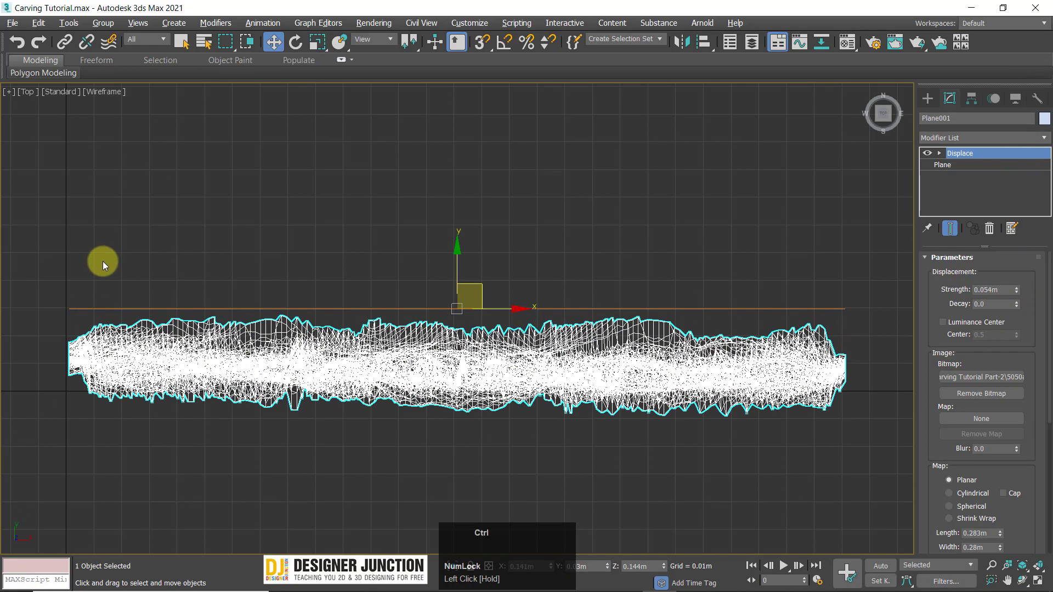
{"action": "key", "text": "ctrl+z"}
{"action": "key", "text": "alt+w"}
{"action": "key", "text": "alt+w"}
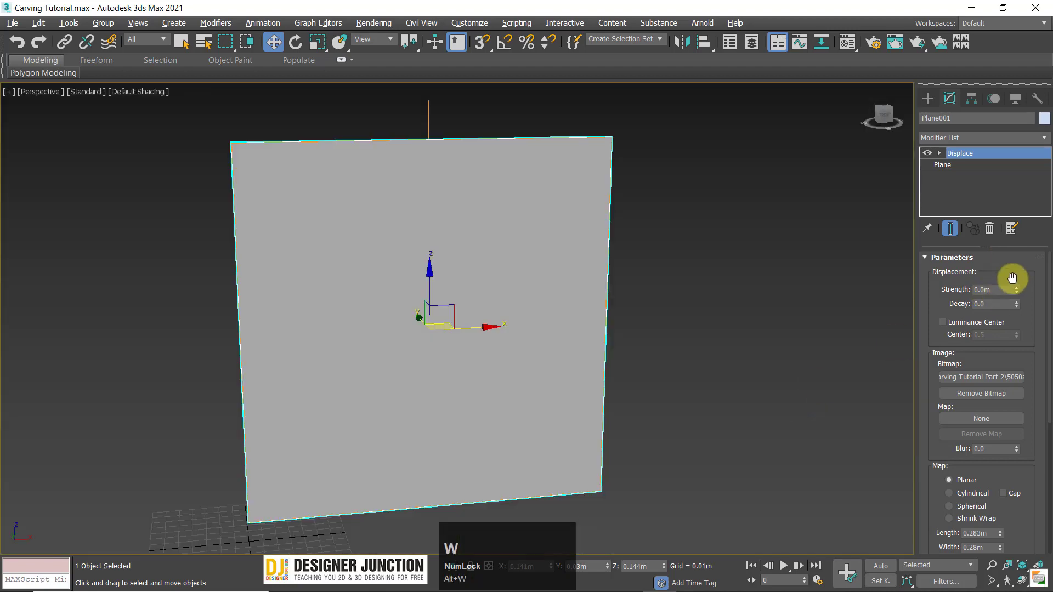
Step: Raise the displacement strength of the flower carving to about 0.033 m and check the relief from several angles
{"action": "left_click_drag", "start_coordinate": [1026, 169], "coordinate": [36, 231]}
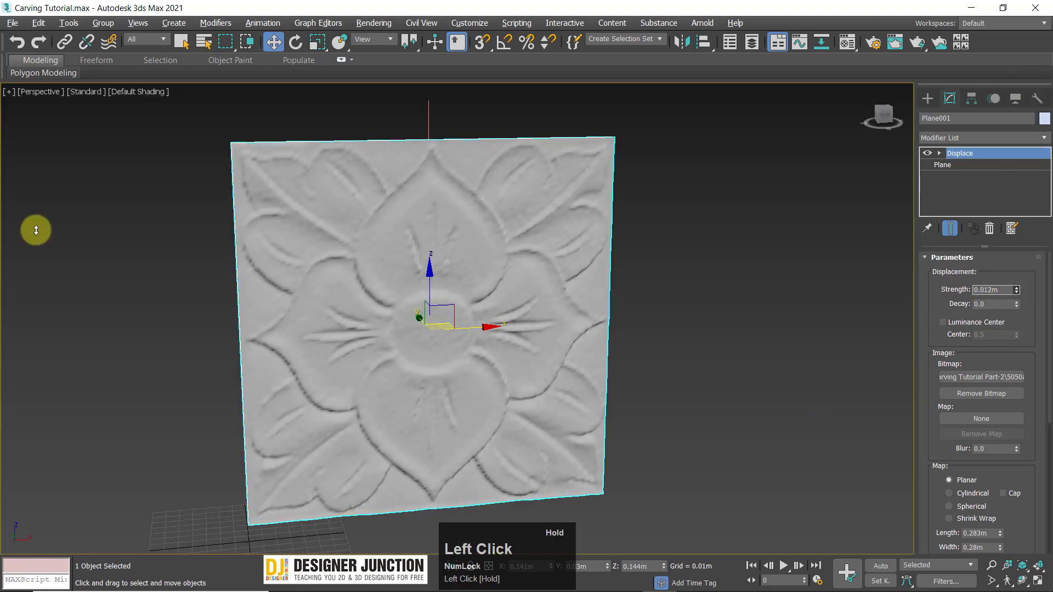
{"action": "middle_click_drag", "start_coordinate": [421, 399], "coordinate": [726, 287], "text": "alt"}
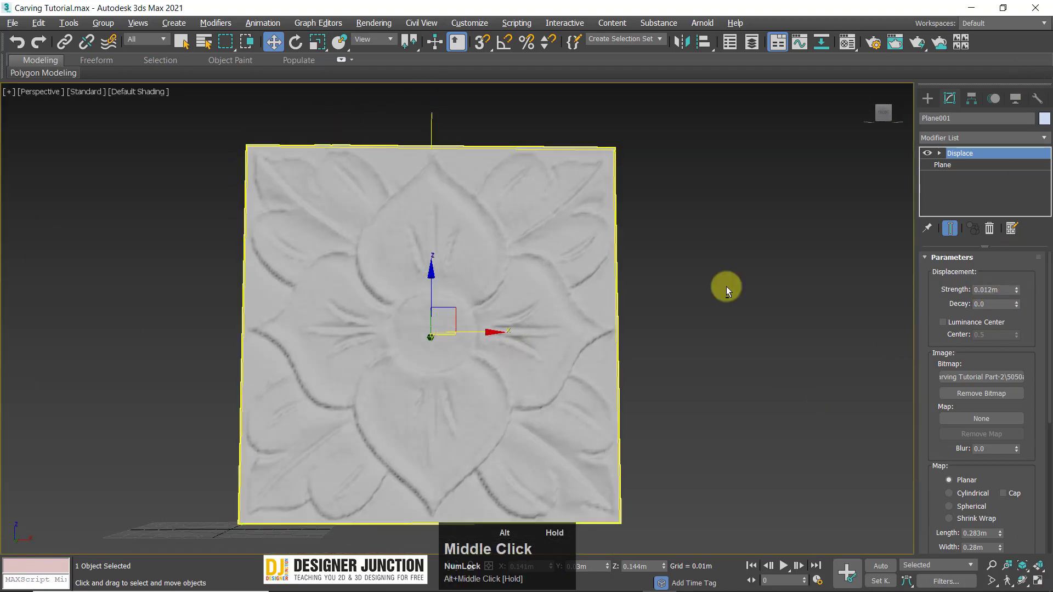
{"action": "left_click_drag", "start_coordinate": [1017, 291], "coordinate": [1024, 192]}
{"action": "middle_click_drag", "start_coordinate": [795, 266], "coordinate": [534, 307], "text": "alt"}
{"action": "key", "text": "z"}
{"action": "middle_click_drag", "start_coordinate": [475, 342], "coordinate": [438, 346], "text": "alt"}
{"action": "key", "text": "z"}
{"action": "middle_click_drag", "start_coordinate": [500, 369], "coordinate": [445, 344], "text": "alt"}
{"action": "middle_click_drag", "start_coordinate": [520, 362], "coordinate": [574, 369], "text": "alt"}
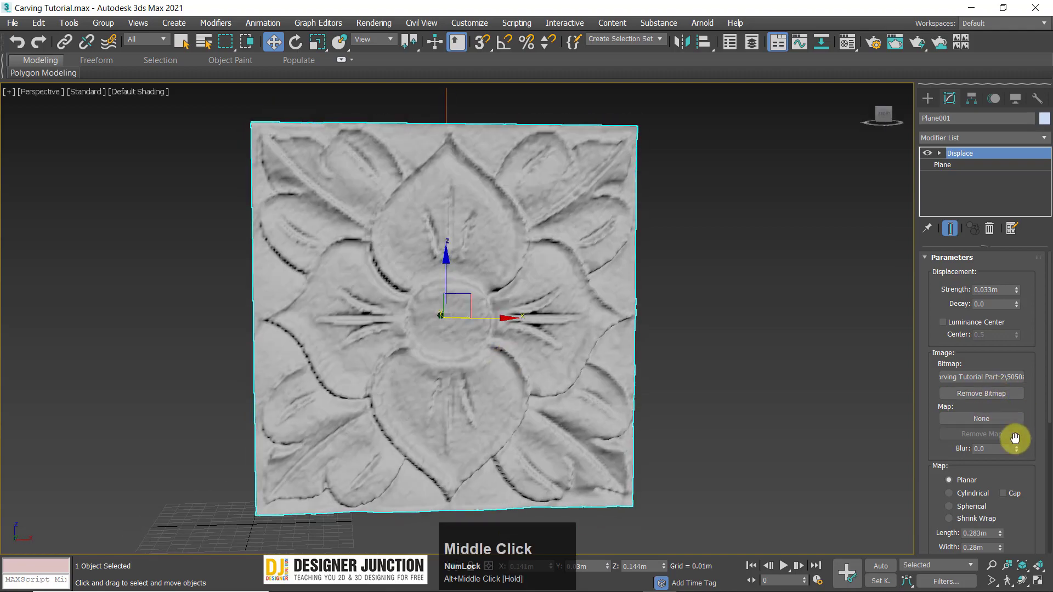
Step: Smooth the carved relief by raising the displacement image's blur to about 1.04
{"action": "left_click_drag", "start_coordinate": [1015, 449], "coordinate": [1026, 406]}
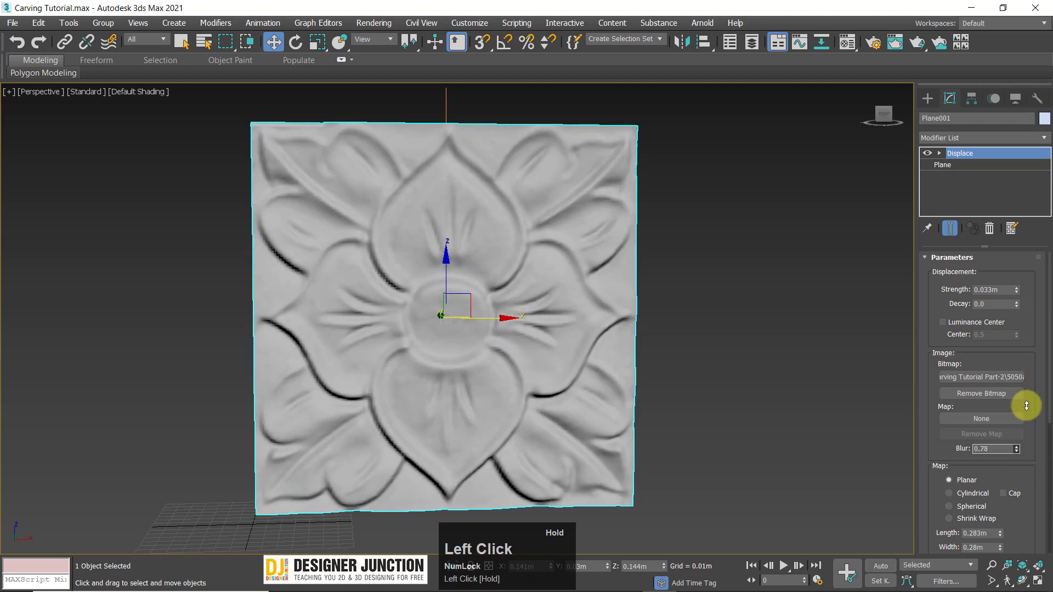
{"action": "middle_click_drag", "start_coordinate": [694, 364], "coordinate": [713, 352], "text": "alt"}
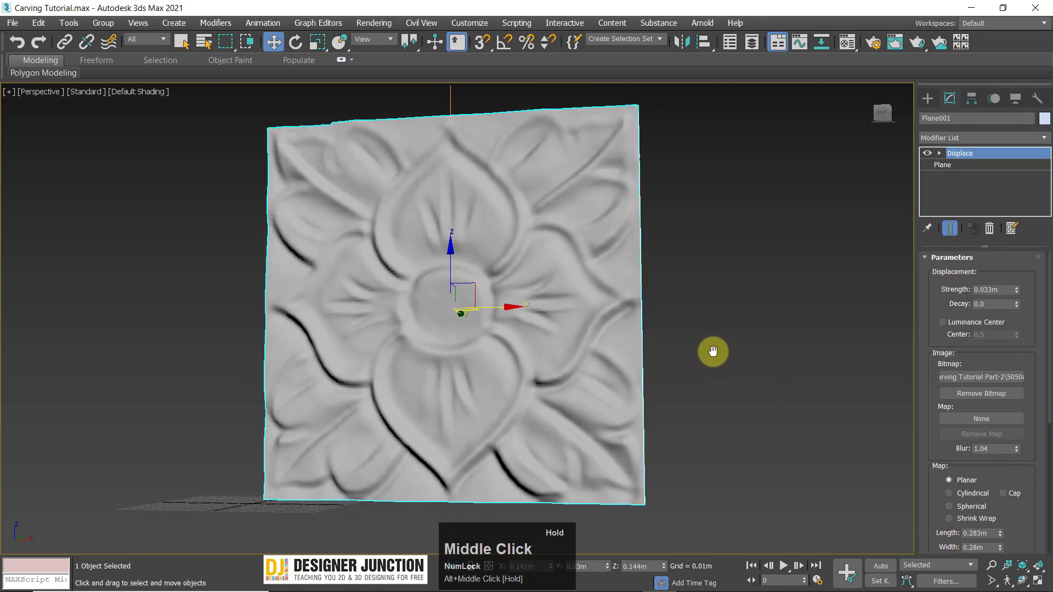
{"action": "scroll", "coordinate": [479, 361], "scroll_direction": "up", "scroll_amount": 3}
{"action": "scroll", "coordinate": [478, 361], "scroll_direction": "down", "scroll_amount": 3}
{"action": "middle_click_drag", "start_coordinate": [458, 396], "coordinate": [404, 418], "text": "alt"}
Step: Examine the depth of the blurred relief in the Top view and in the Perspective view
{"action": "key", "text": "t"}
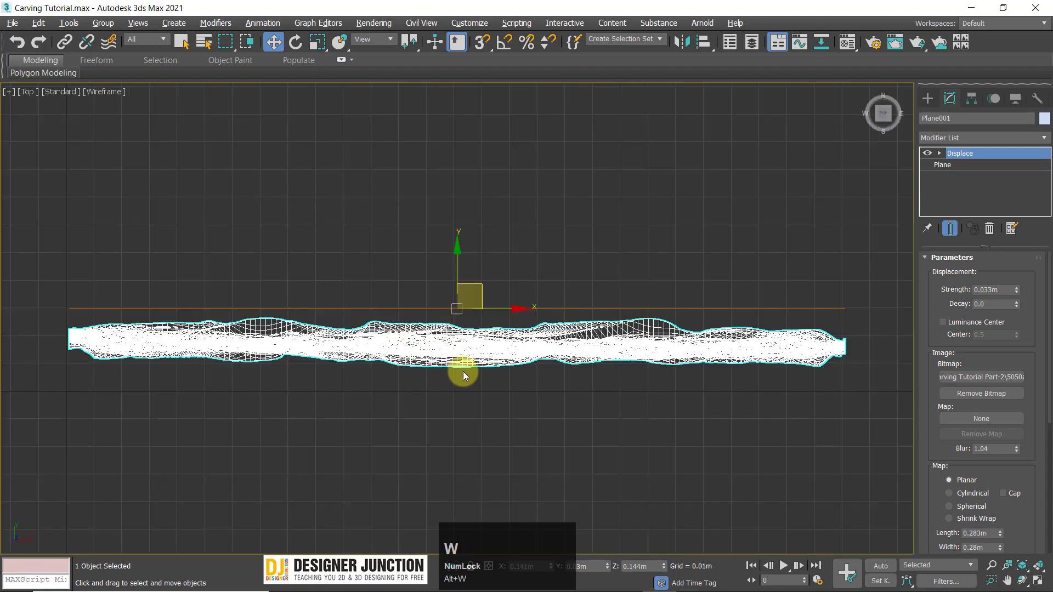
{"action": "key", "text": "z"}
{"action": "key", "text": "alt+w"}
{"action": "key", "text": "alt+w"}
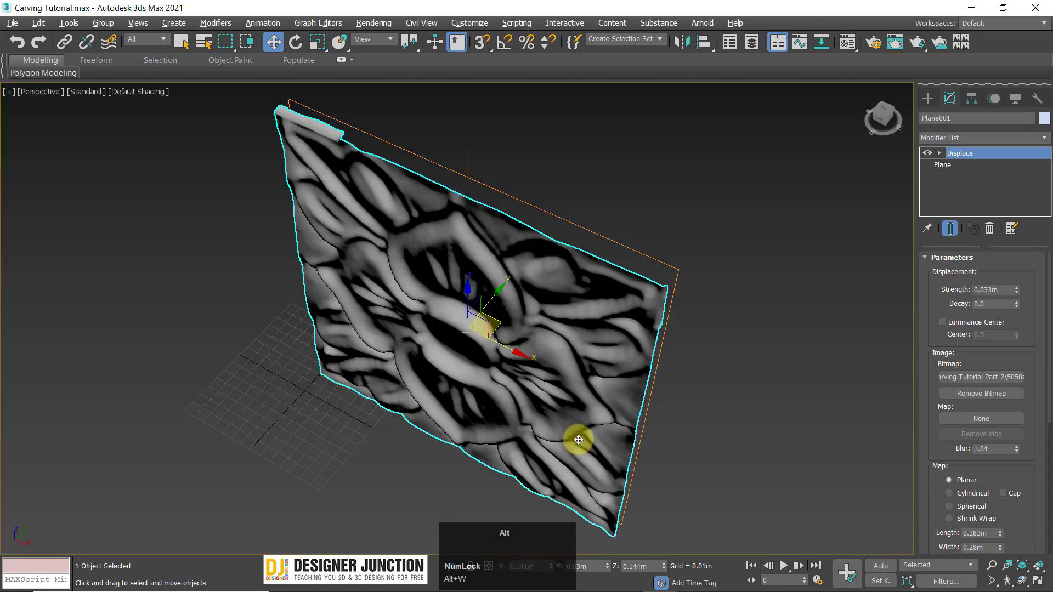
{"action": "key", "text": "alt+w"}
{"action": "key", "text": "alt+w"}
{"action": "middle_click_drag", "start_coordinate": [703, 437], "coordinate": [614, 375], "text": "alt"}
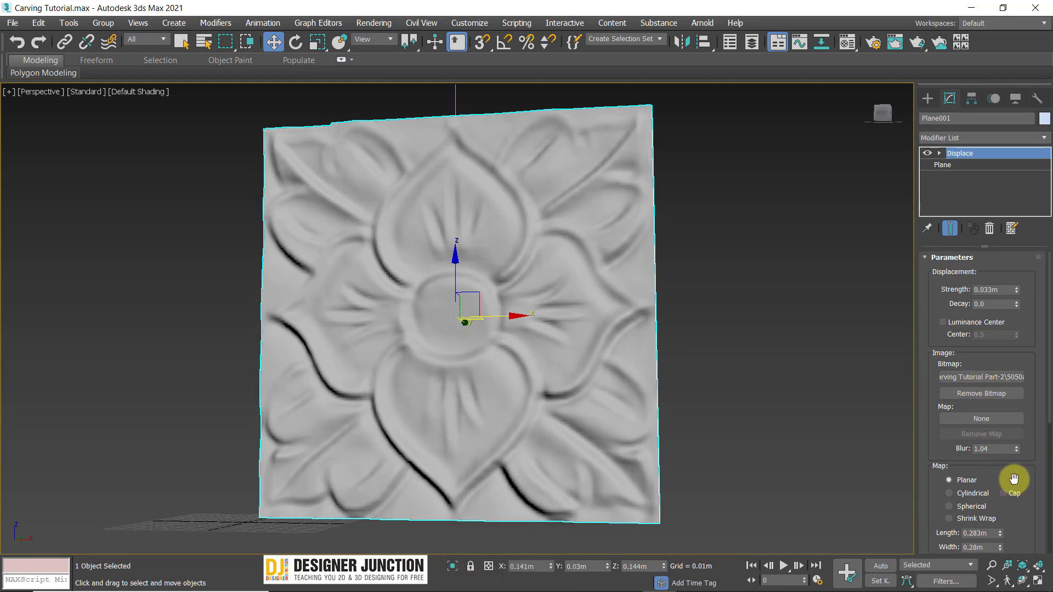
Step: Shrink the planar mapping to about 0.161 m long and 0.154 m wide and inspect the relief in Top and Perspective views
{"action": "left_click_drag", "start_coordinate": [1015, 479], "coordinate": [1006, 414]}
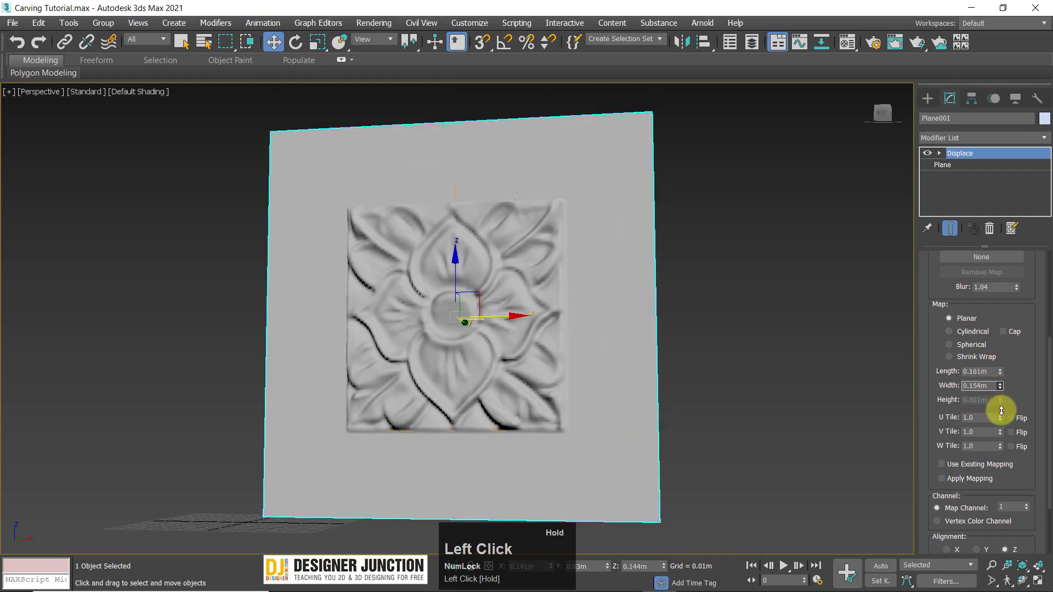
{"action": "middle_click_drag", "start_coordinate": [580, 345], "coordinate": [587, 404], "text": "alt"}
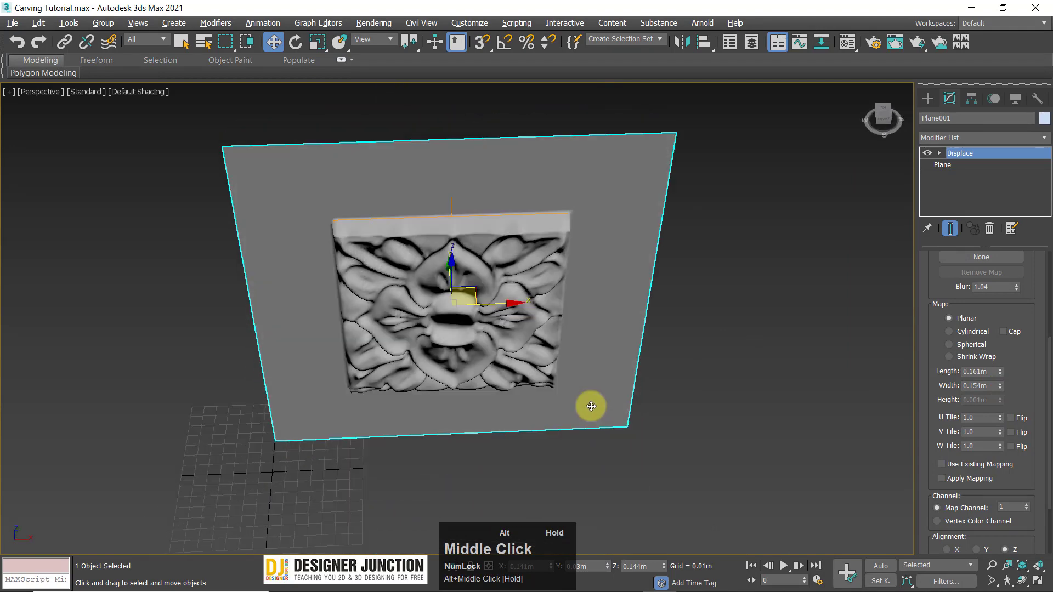
{"action": "key", "text": "alt+w"}
{"action": "key", "text": "alt+w"}
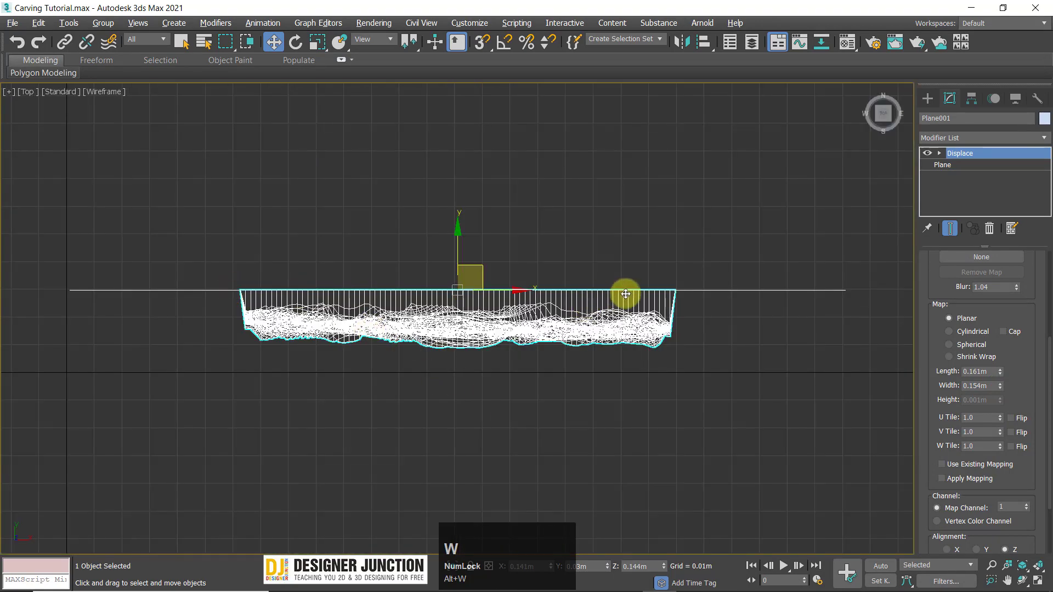
{"action": "key", "text": "alt+w"}
{"action": "key", "text": "alt+w"}
{"action": "key", "text": "alt+w"}
{"action": "key", "text": "alt+w"}
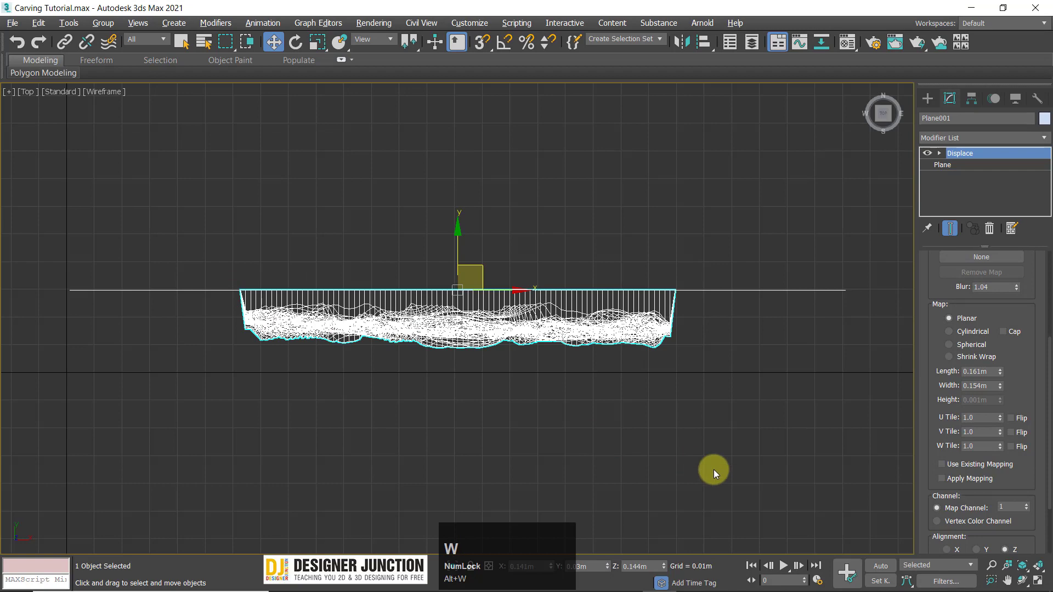
{"action": "key", "text": "alt+w"}
{"action": "key", "text": "alt+w"}
{"action": "middle_click_drag", "start_coordinate": [676, 384], "coordinate": [636, 349], "text": "alt"}
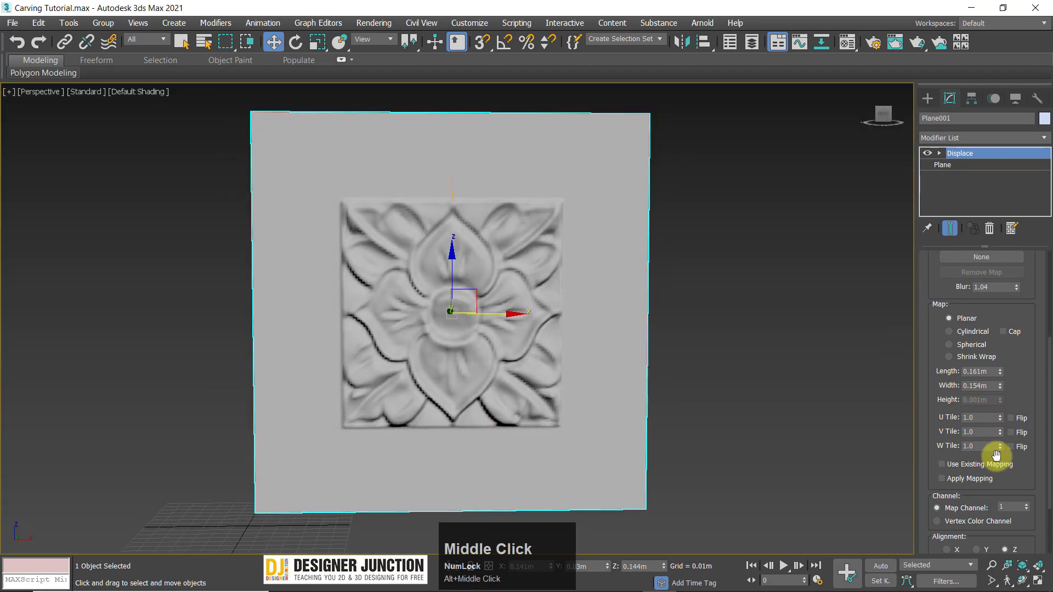
Step: Enlarge the planar mapping to about 0.252 m long and 0.265 m wide and inspect the bordered panel with nothing selected
{"action": "left_click_drag", "start_coordinate": [1016, 391], "coordinate": [1021, 280]}
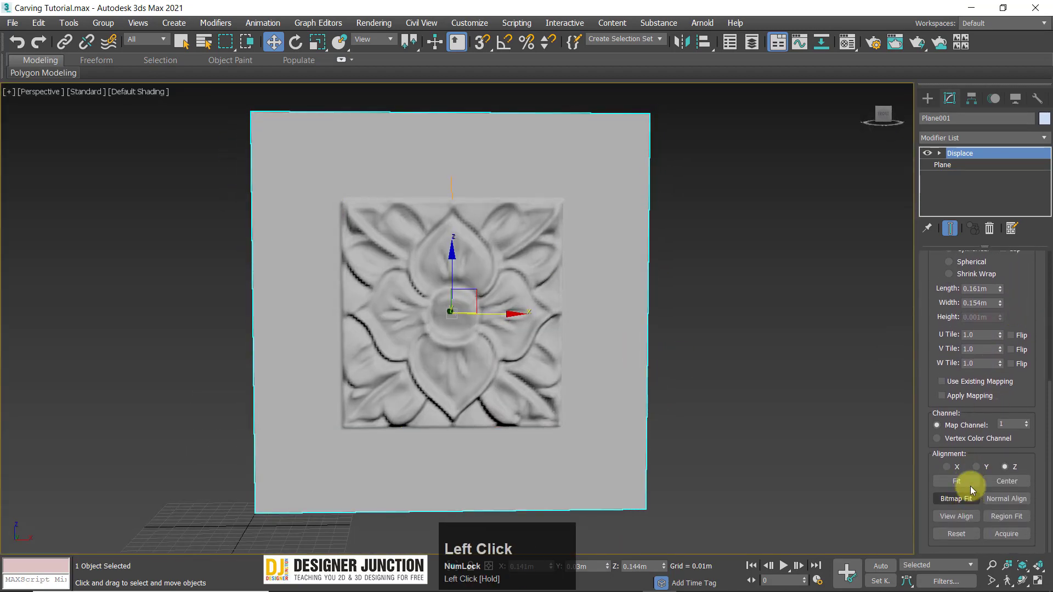
{"action": "left_click_drag", "start_coordinate": [1000, 289], "coordinate": [1003, 259]}
{"action": "left_click_drag", "start_coordinate": [1000, 304], "coordinate": [1027, 284]}
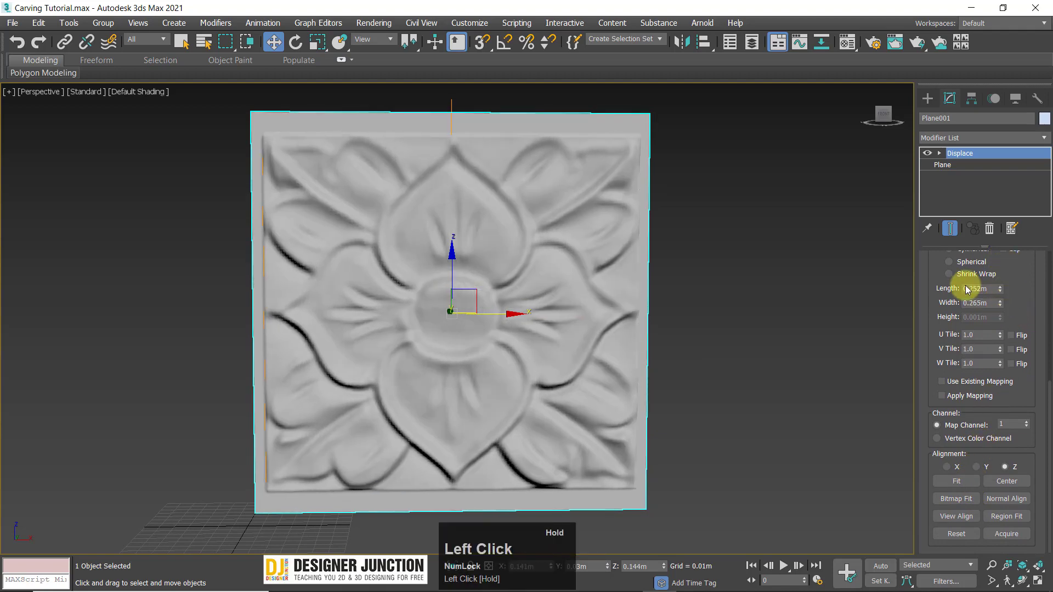
{"action": "middle_click_drag", "start_coordinate": [644, 379], "coordinate": [571, 397], "text": "alt"}
{"action": "key", "text": "alt+w"}
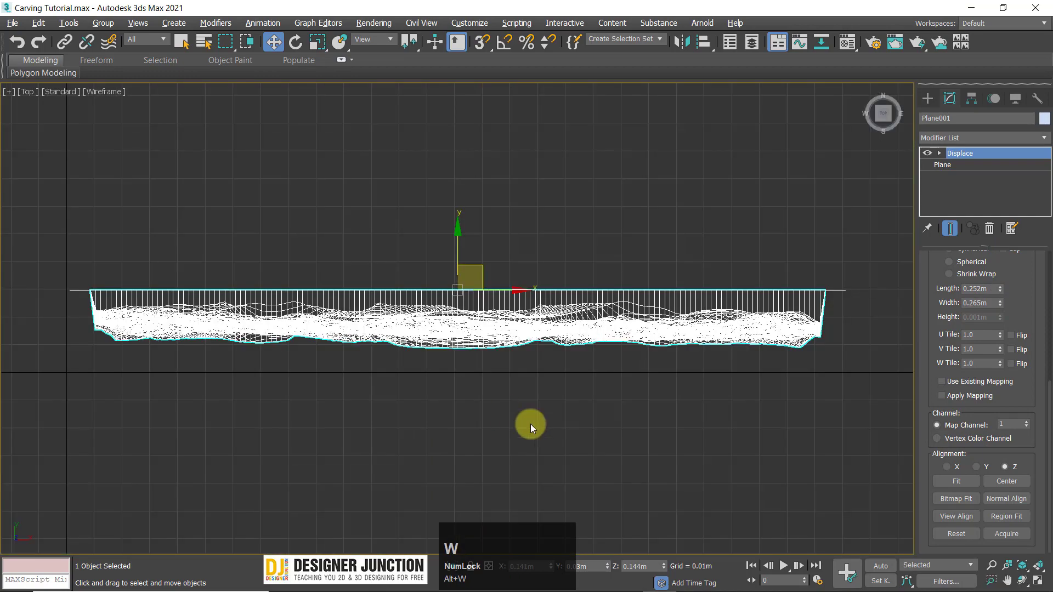
{"action": "key", "text": "alt+w"}
{"action": "left_click", "coordinate": [739, 465]}
{"action": "key", "text": "alt+w"}
{"action": "middle_click_drag", "start_coordinate": [740, 466], "coordinate": [790, 462], "text": "alt"}
{"action": "left_click", "coordinate": [785, 462]}
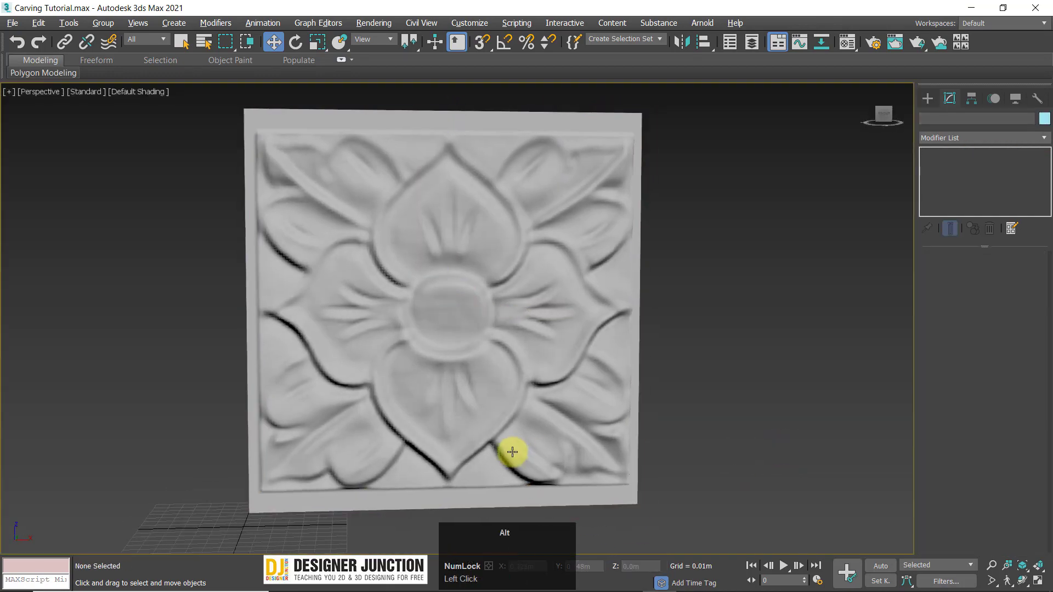
{"action": "middle_click_drag", "start_coordinate": [512, 451], "coordinate": [532, 442], "text": "alt"}
{"action": "middle_click_drag", "start_coordinate": [641, 388], "coordinate": [644, 412], "text": "alt"}
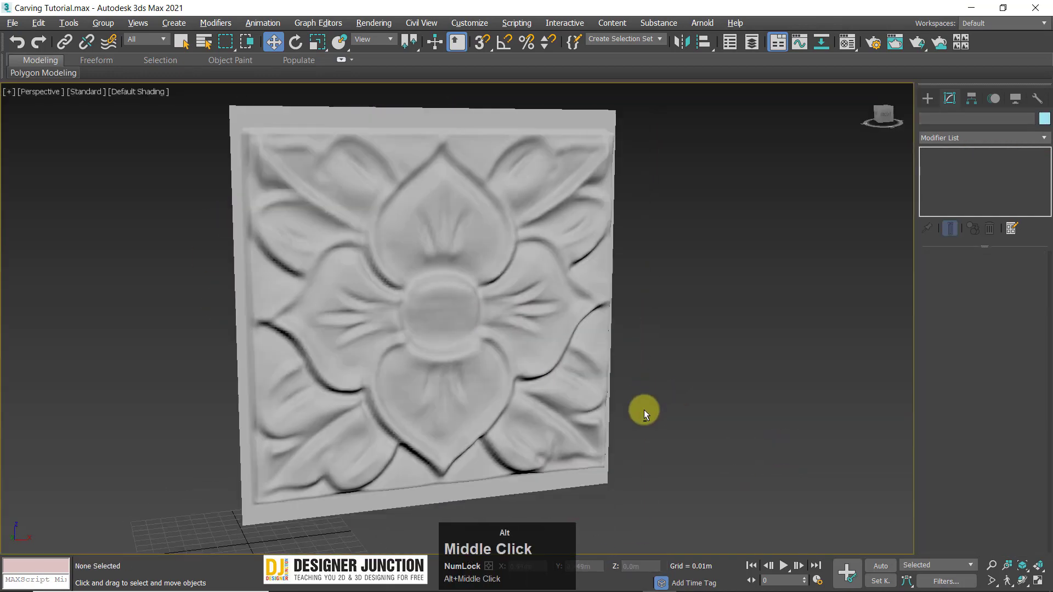
Step: Select the panel and reduce its planar mapping to about 0.229 m long and 0.22 m wide
{"action": "left_click", "coordinate": [455, 317]}
{"action": "middle_click_drag", "start_coordinate": [532, 373], "coordinate": [527, 376]}
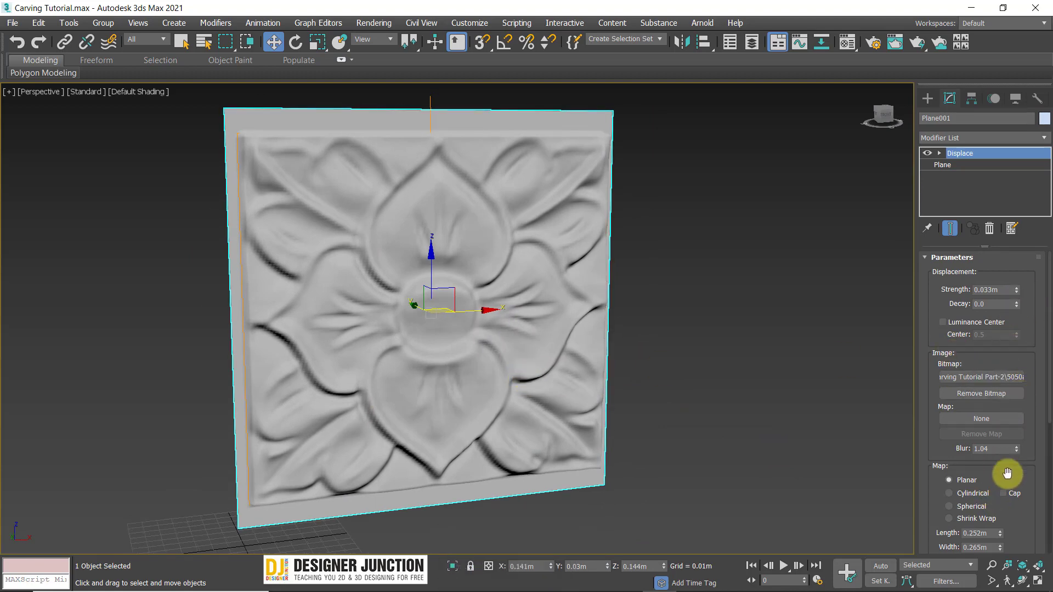
{"action": "left_click_drag", "start_coordinate": [1011, 476], "coordinate": [999, 422]}
{"action": "middle_click_drag", "start_coordinate": [609, 345], "coordinate": [605, 343], "text": "alt"}
{"action": "left_click_drag", "start_coordinate": [1030, 390], "coordinate": [1020, 272]}
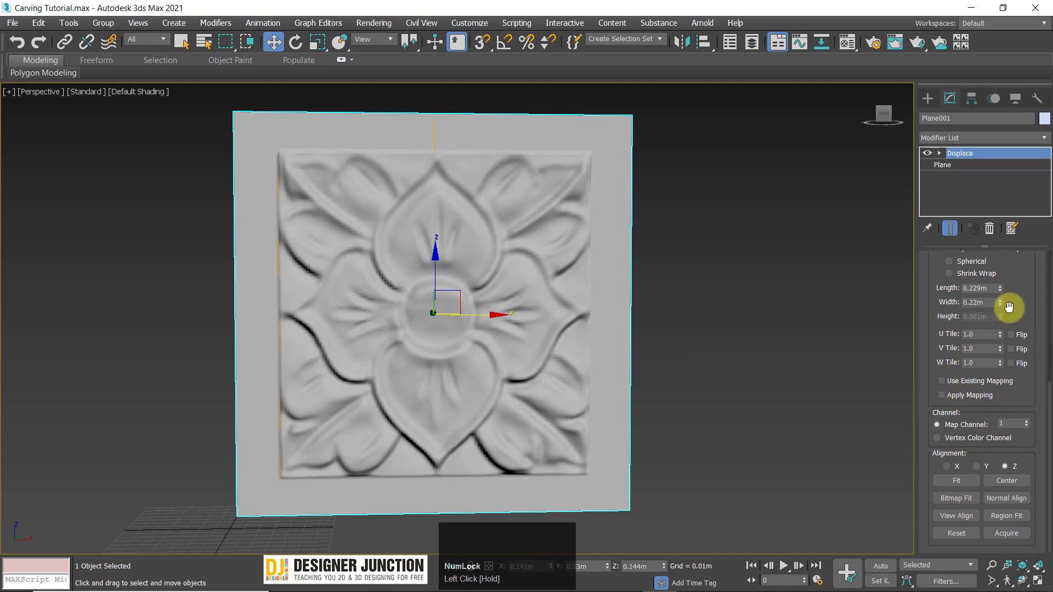
Step: Try repeating the carving across the panel with a U tile of about 2.99 and a V tile of 2.0
{"action": "left_click_drag", "start_coordinate": [1001, 332], "coordinate": [1002, 226]}
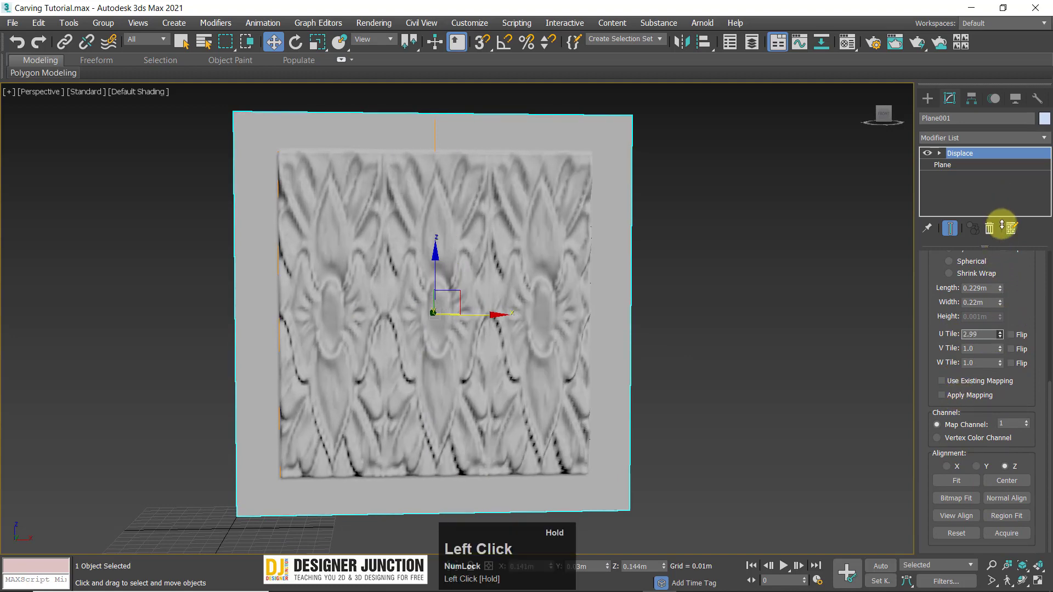
{"action": "left_click_drag", "start_coordinate": [1005, 349], "coordinate": [1003, 294]}
{"action": "middle_click_drag", "start_coordinate": [618, 360], "coordinate": [383, 388], "text": "alt"}
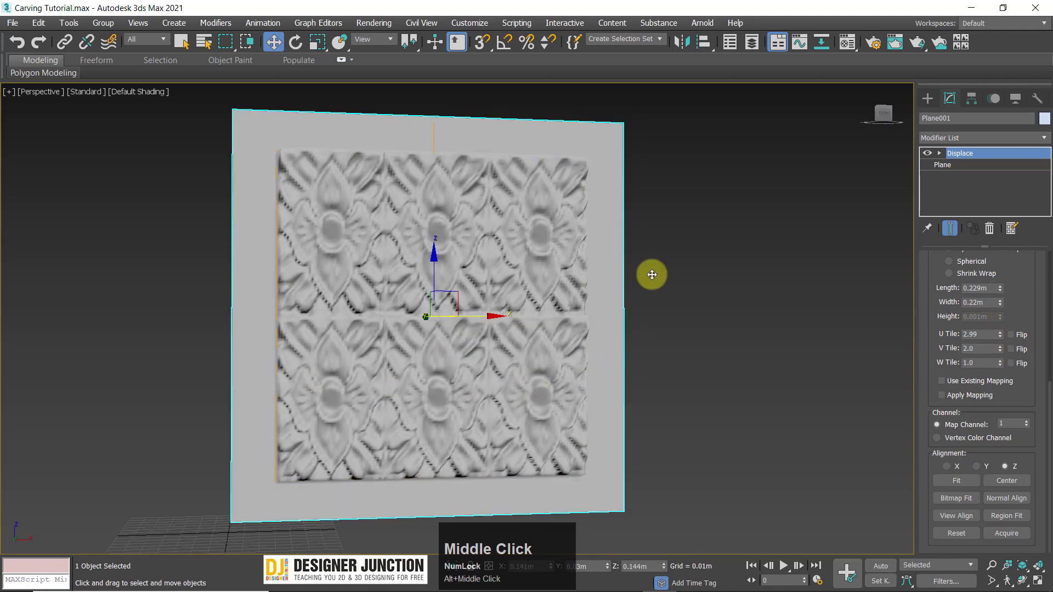
Step: Set both the U tile and the V tile of the displacement map to 1.0
{"action": "right_click", "coordinate": [998, 334]}
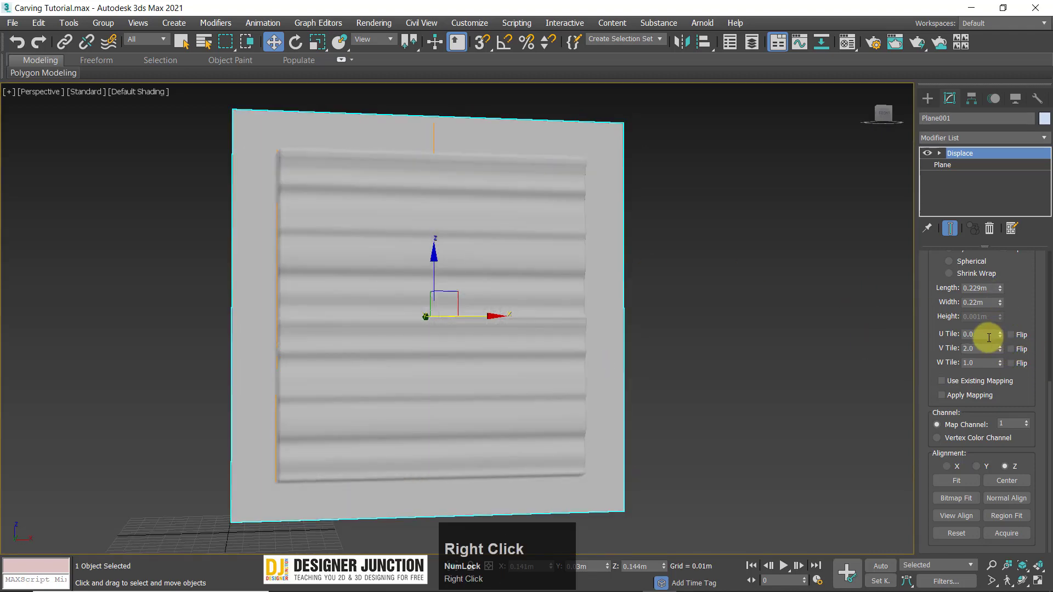
{"action": "left_click", "coordinate": [980, 334]}
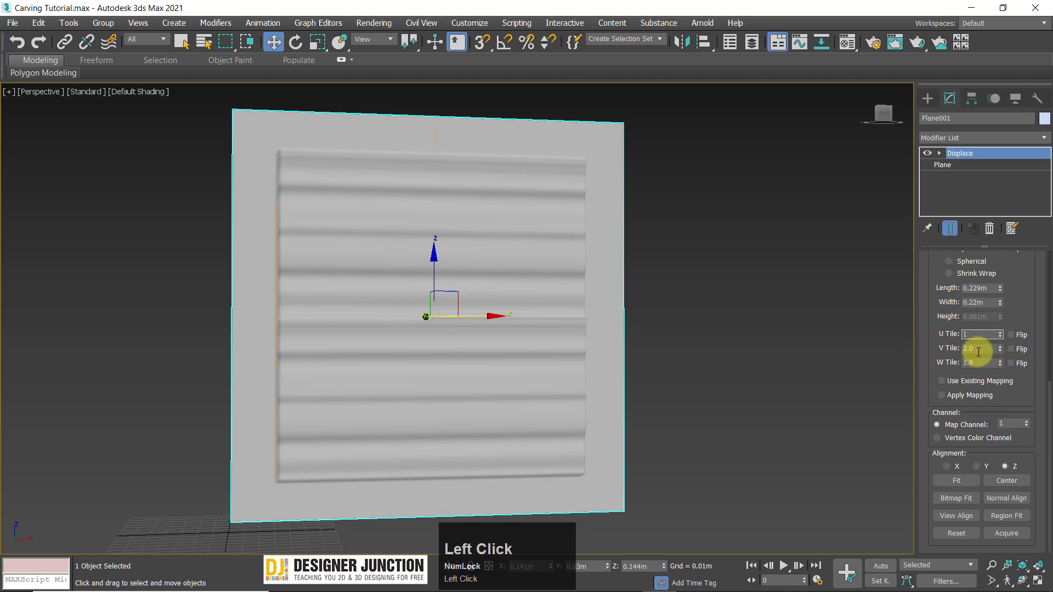
{"action": "type", "text": "1"}
{"action": "left_click_drag", "start_coordinate": [978, 351], "coordinate": [963, 360]}
{"action": "key", "text": "Return"}
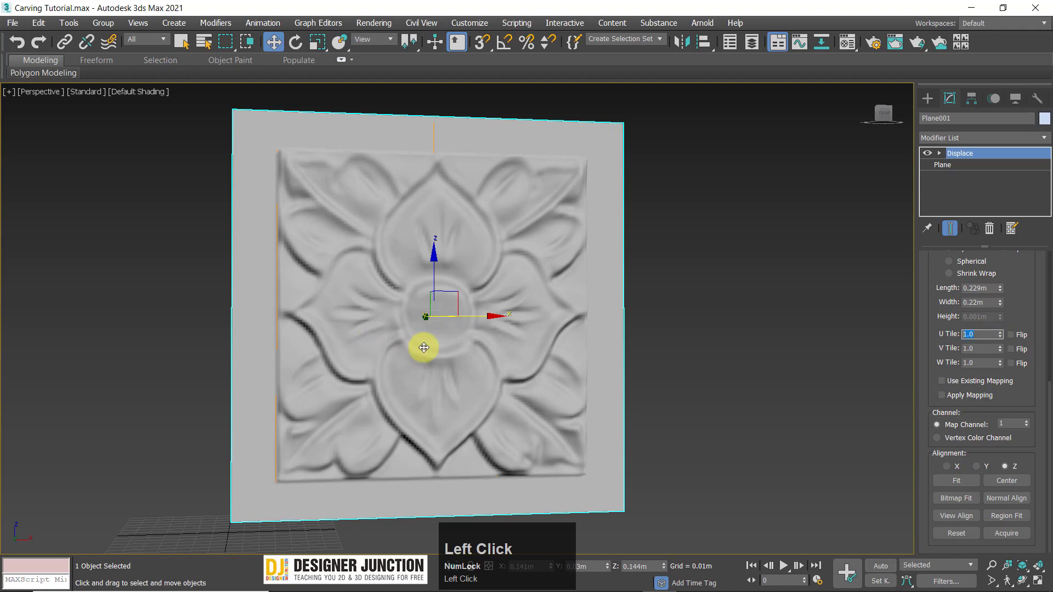
{"action": "middle_click_drag", "start_coordinate": [424, 348], "coordinate": [526, 347], "text": "alt"}
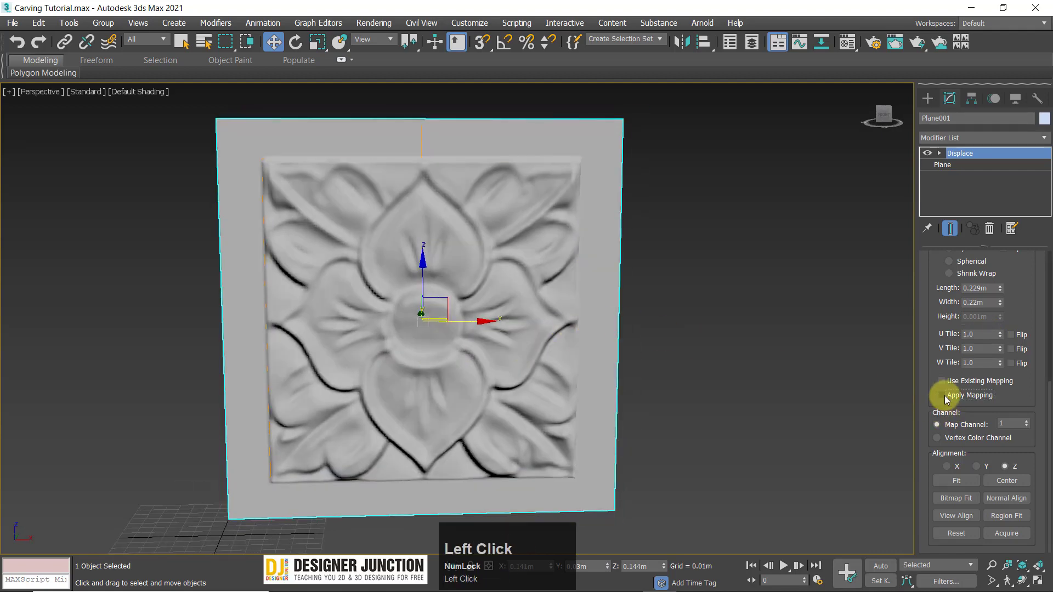
Step: Make the displacement use the plane's existing mapping and view the panel from the front
{"action": "left_click", "coordinate": [942, 382]}
{"action": "left_click", "coordinate": [942, 382]}
{"action": "left_click", "coordinate": [942, 382]}
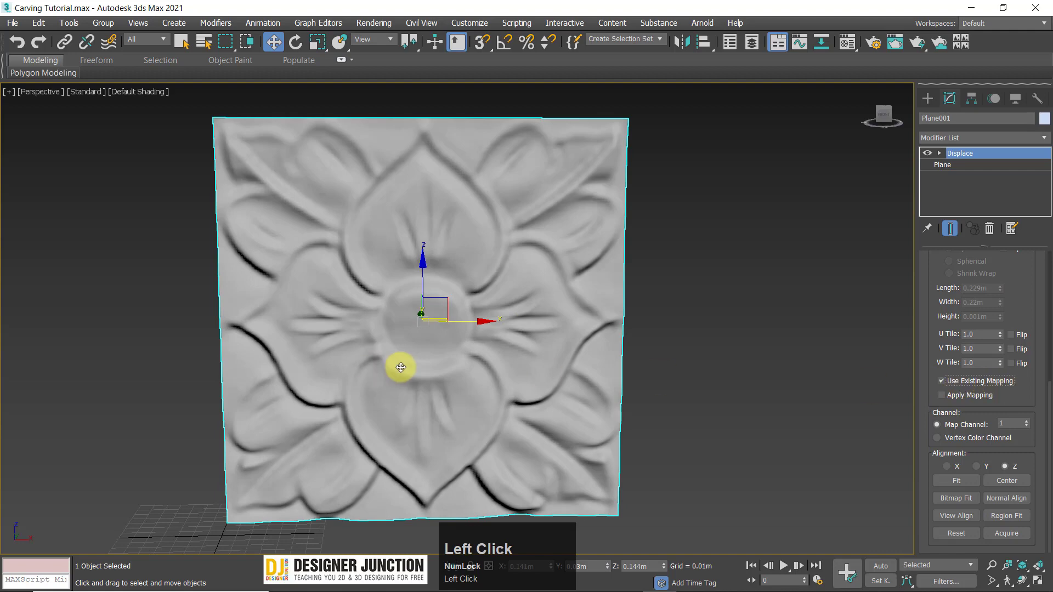
{"action": "middle_click_drag", "start_coordinate": [399, 364], "coordinate": [430, 357], "text": "alt"}
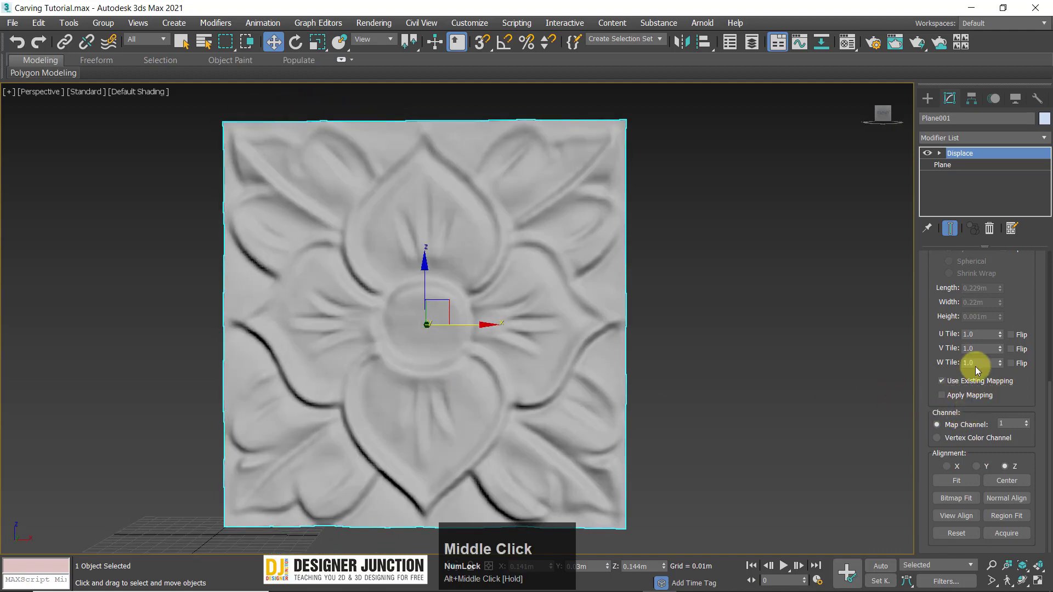
Step: Switch the displacement mapping from the map channel to the vertex color channel and view the relief at an angle
{"action": "mouse_move", "coordinate": [1019, 275]}
{"action": "left_mouse_down"}
{"action": "mouse_move", "coordinate": [1006, 430]}
{"action": "mouse_move", "coordinate": [1009, 272]}
{"action": "left_mouse_up"}
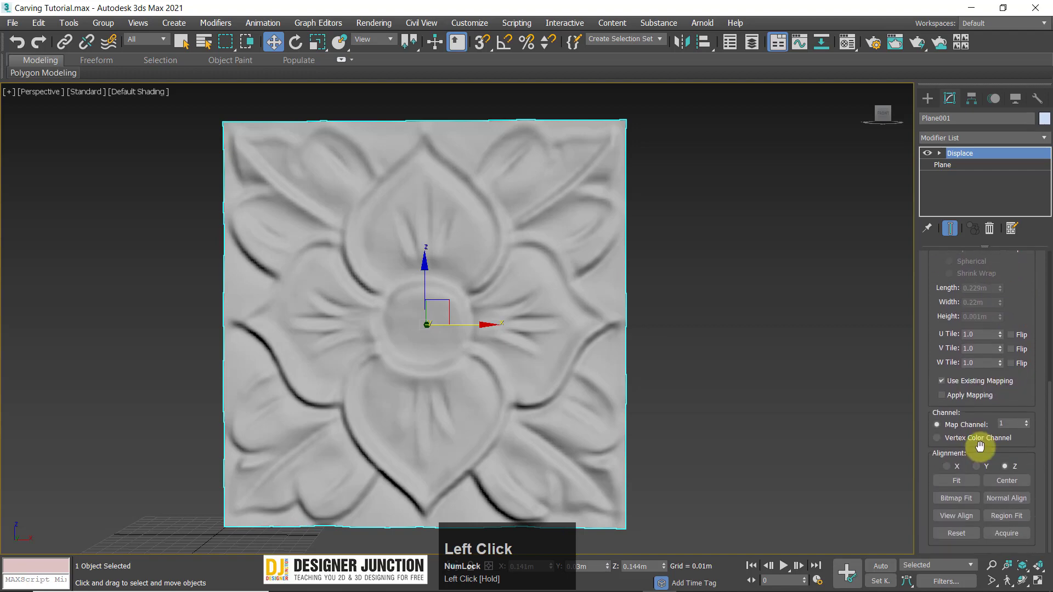
{"action": "left_click", "coordinate": [953, 439]}
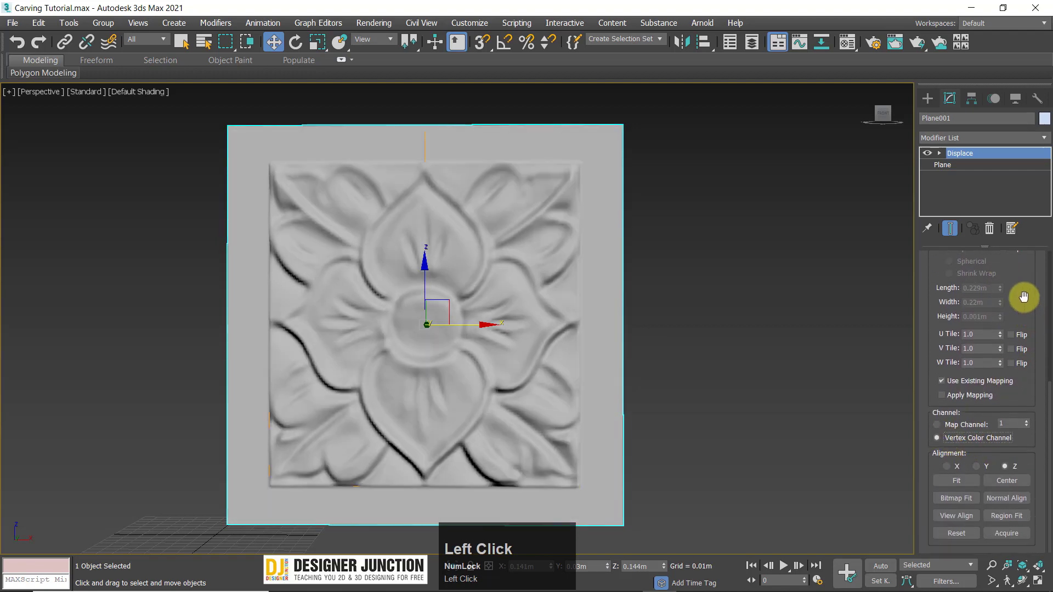
{"action": "left_click_drag", "start_coordinate": [1022, 282], "coordinate": [979, 528]}
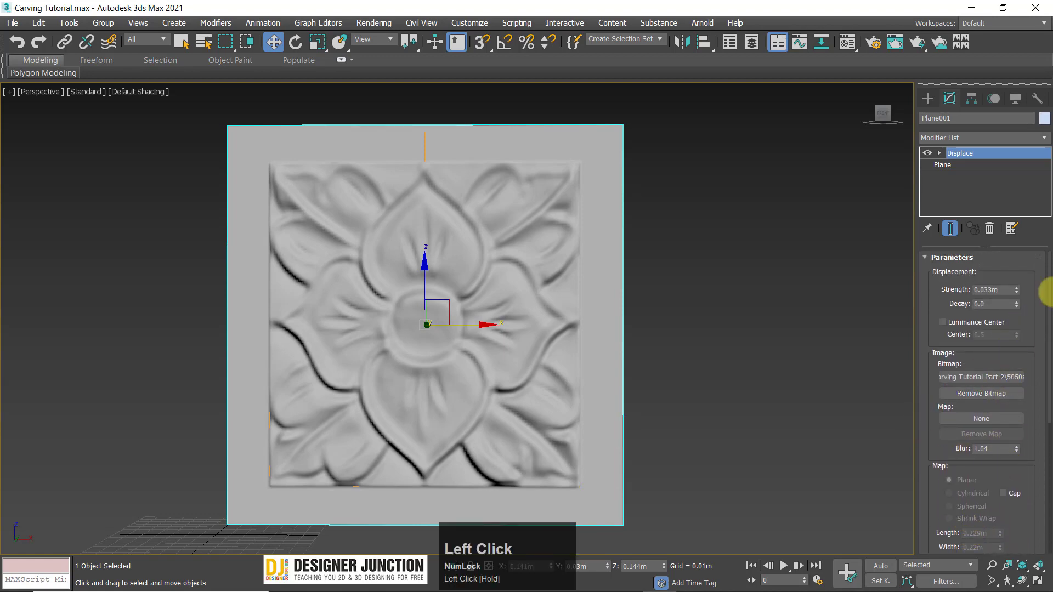
{"action": "middle_click_drag", "start_coordinate": [565, 353], "coordinate": [592, 356], "text": "alt"}
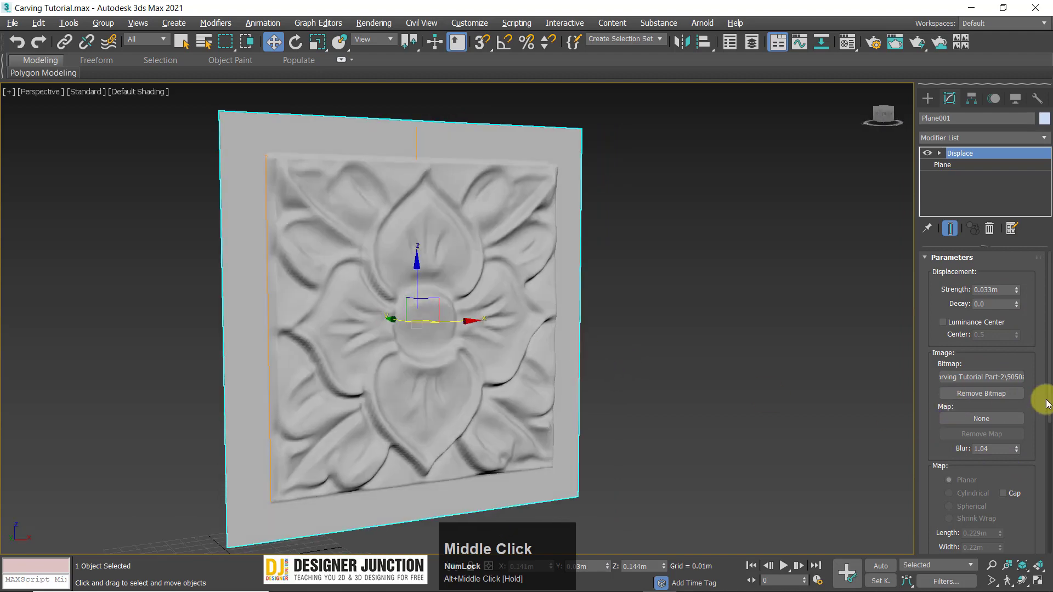
Step: Replace the displacement bitmap with the white leaf carving image whose name starts with c3941e8c63b5b563c
{"action": "left_click", "coordinate": [949, 377]}
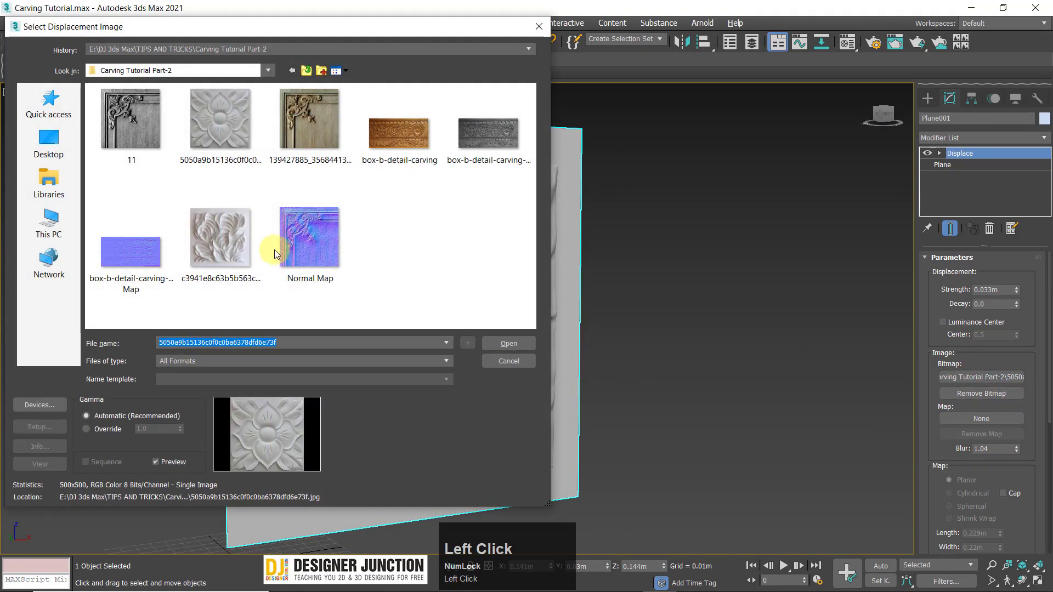
{"action": "double_click", "coordinate": [227, 236]}
{"action": "middle_click_drag", "start_coordinate": [735, 328], "coordinate": [706, 320], "text": "alt"}
Step: Set the displacement strength to 0.019 m, checking the leaf relief's depth from the top and in perspective
{"action": "key", "text": "alt+w"}
{"action": "middle_click", "coordinate": [266, 196]}
{"action": "key", "text": "alt+w"}
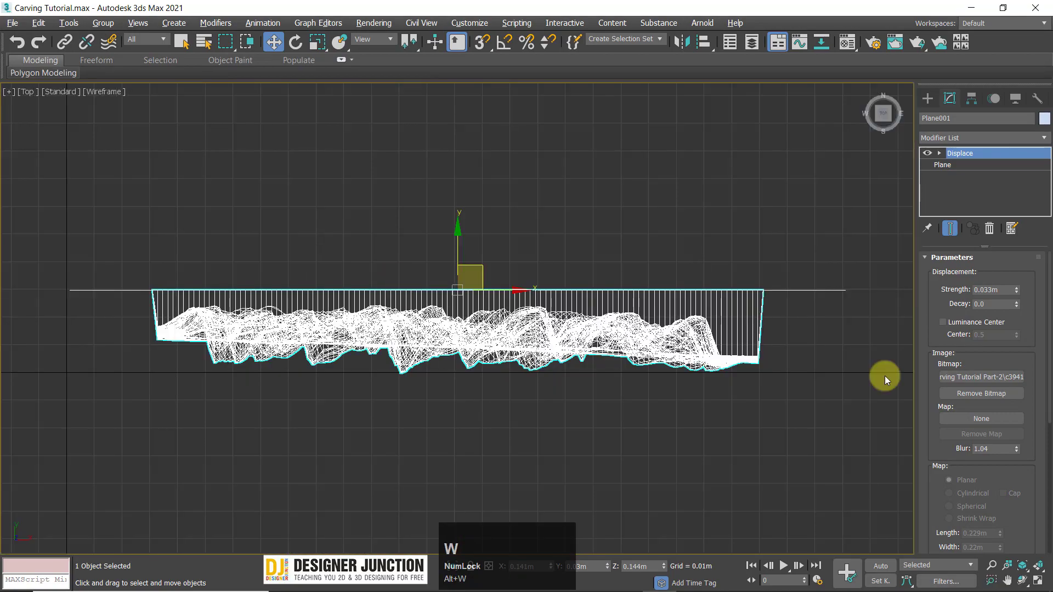
{"action": "mouse_move", "coordinate": [1016, 291]}
{"action": "left_mouse_down"}
{"action": "mouse_move", "coordinate": [1018, 308]}
{"action": "mouse_move", "coordinate": [1033, 230]}
{"action": "mouse_move", "coordinate": [1018, 306]}
{"action": "left_mouse_up"}
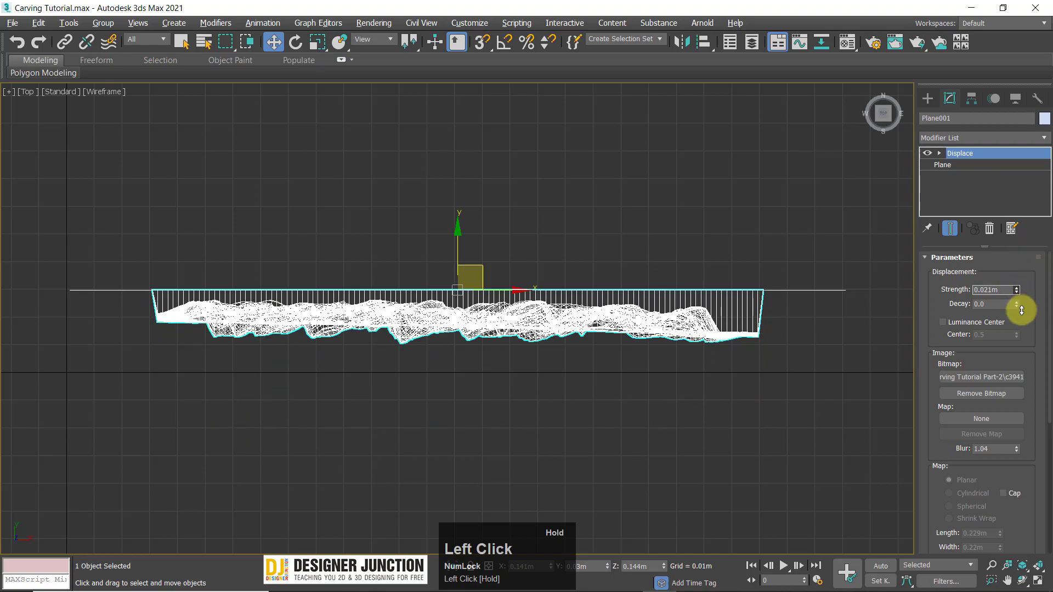
{"action": "key", "text": "alt+w"}
{"action": "middle_click", "coordinate": [800, 414]}
{"action": "key", "text": "alt+w"}
{"action": "key", "text": "alt+w"}
{"action": "middle_click", "coordinate": [208, 211]}
{"action": "key", "text": "alt+w"}
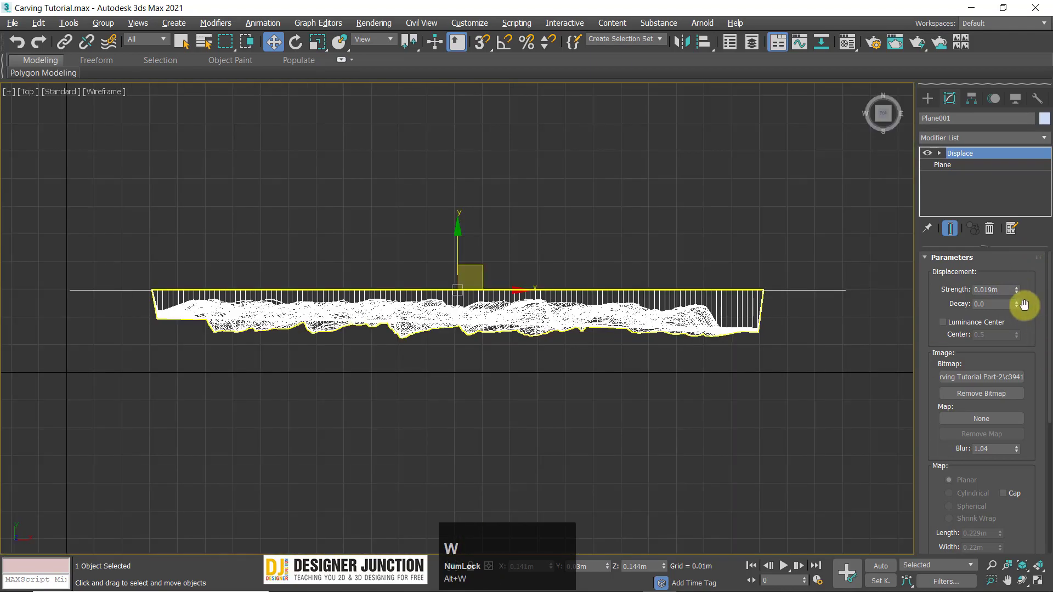
{"action": "mouse_move", "coordinate": [1018, 291]}
{"action": "left_mouse_down"}
{"action": "mouse_move", "coordinate": [1023, 200]}
{"action": "mouse_move", "coordinate": [1013, 289]}
{"action": "left_mouse_up"}
{"action": "key", "text": "alt+w"}
{"action": "middle_click", "coordinate": [769, 399]}
{"action": "key", "text": "alt+w"}
{"action": "middle_click_drag", "start_coordinate": [769, 400], "coordinate": [1046, 407], "text": "alt"}
Step: Reset the displacement blur to 0.0 and inspect the leaf carving's edges up close
{"action": "right_click", "coordinate": [1017, 450]}
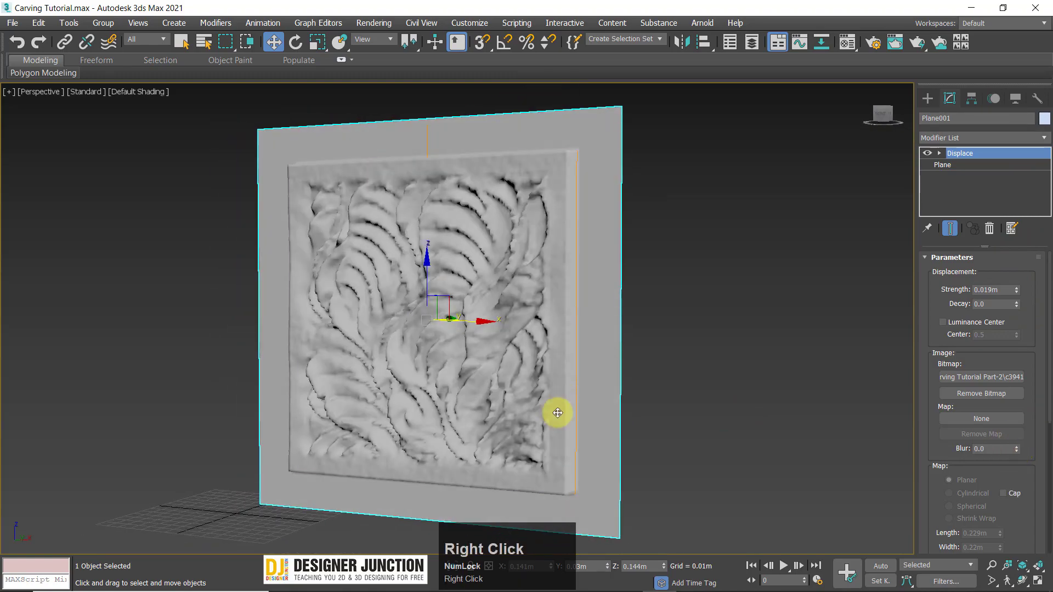
{"action": "middle_click_drag", "start_coordinate": [557, 412], "coordinate": [1049, 438], "text": "alt"}
{"action": "scroll", "coordinate": [478, 324], "scroll_direction": "up", "scroll_amount": 3}
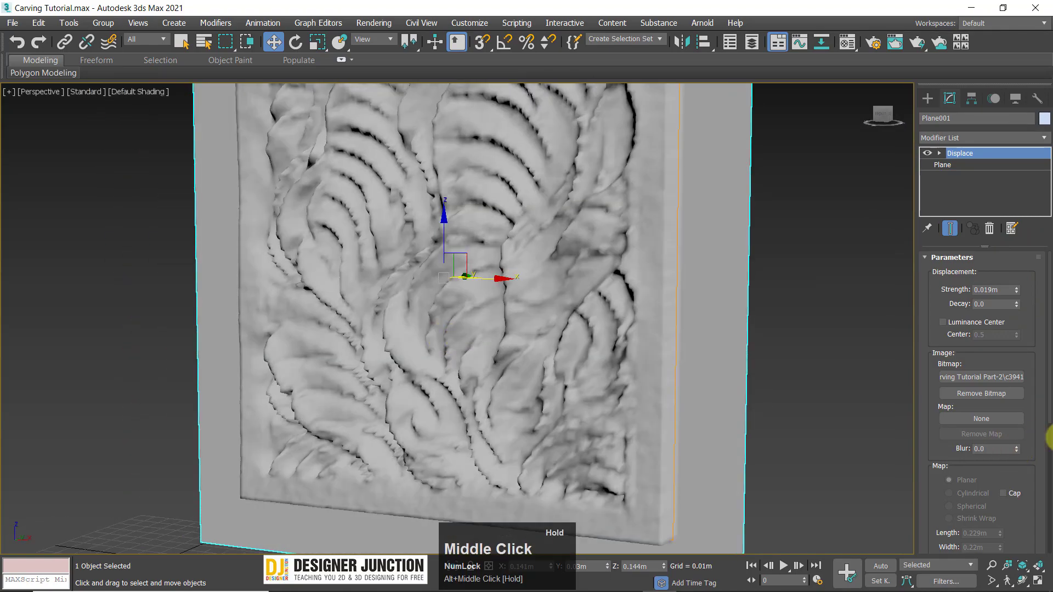
Step: Raise the displacement blur to 1.19 to smooth the relief and check it from the front and at an angle
{"action": "left_click_drag", "start_coordinate": [1016, 450], "coordinate": [1025, 383]}
{"action": "middle_click_drag", "start_coordinate": [649, 357], "coordinate": [579, 364], "text": "alt"}
{"action": "scroll", "coordinate": [667, 383], "scroll_direction": "down", "scroll_amount": 2}
{"action": "scroll", "coordinate": [577, 365], "scroll_direction": "down", "scroll_amount": 3}
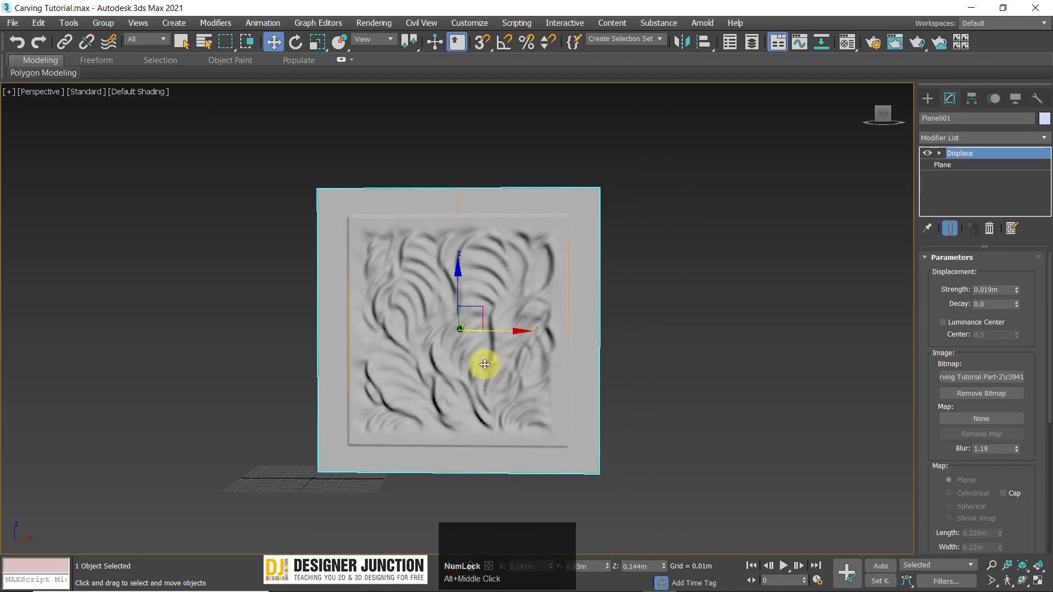
{"action": "scroll", "coordinate": [485, 364], "scroll_direction": "up", "scroll_amount": 3}
{"action": "middle_click_drag", "start_coordinate": [472, 366], "coordinate": [456, 331], "text": "alt"}
{"action": "scroll", "coordinate": [442, 371], "scroll_direction": "down", "scroll_amount": 3}
Step: Switch to File Explorer and open the flower carving image 5050a9b15136c0f0c0ba6378dfd6e73f from the Carving Tutorial Part-2 folder
{"action": "left_click", "coordinate": [974, 8]}
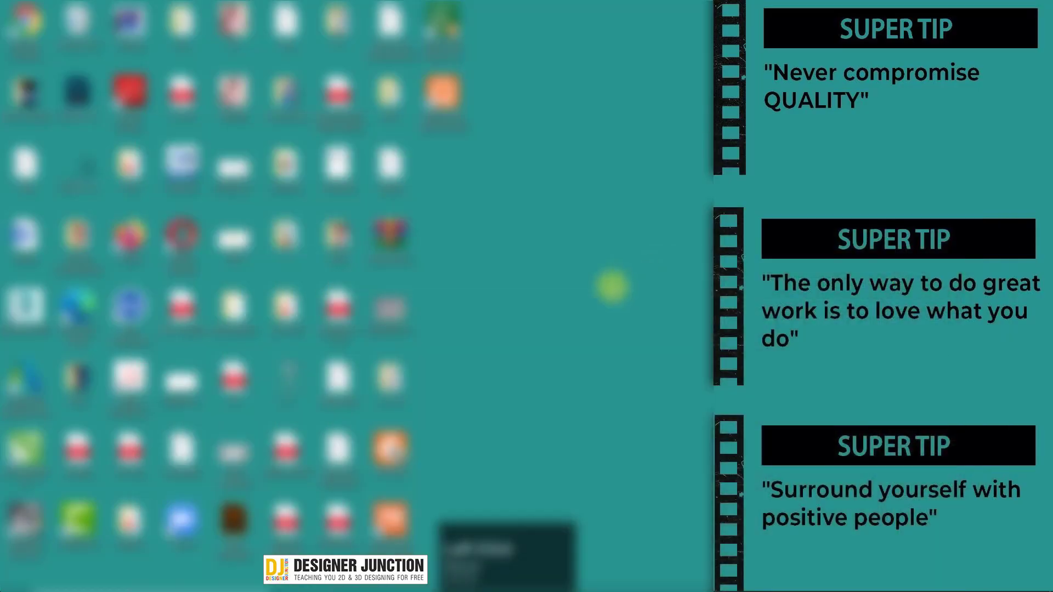
{"action": "left_click", "coordinate": [421, 585]}
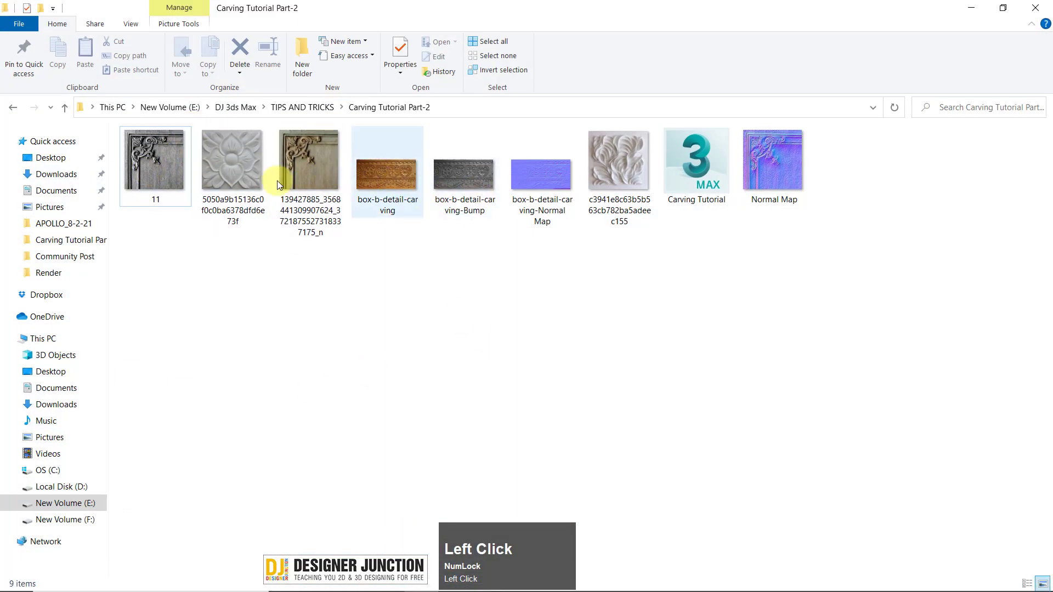
{"action": "double_click", "coordinate": [242, 164]}
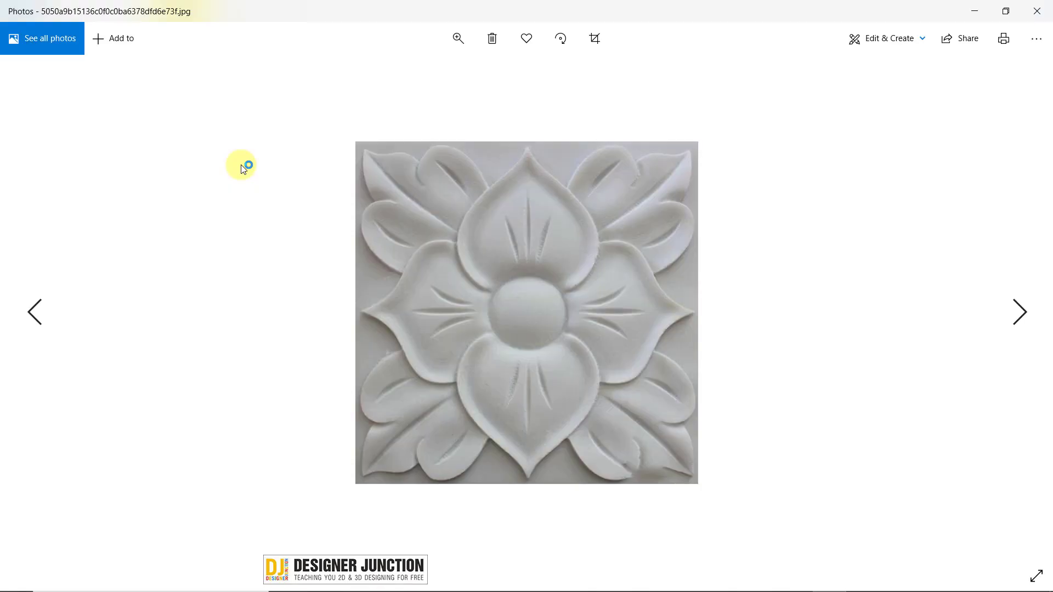
Step: Compare the folder's carving images in the photo viewer, from the wooden corner ornament through box-b-detail-carving to the Normal Map
{"action": "key", "text": "Right"}
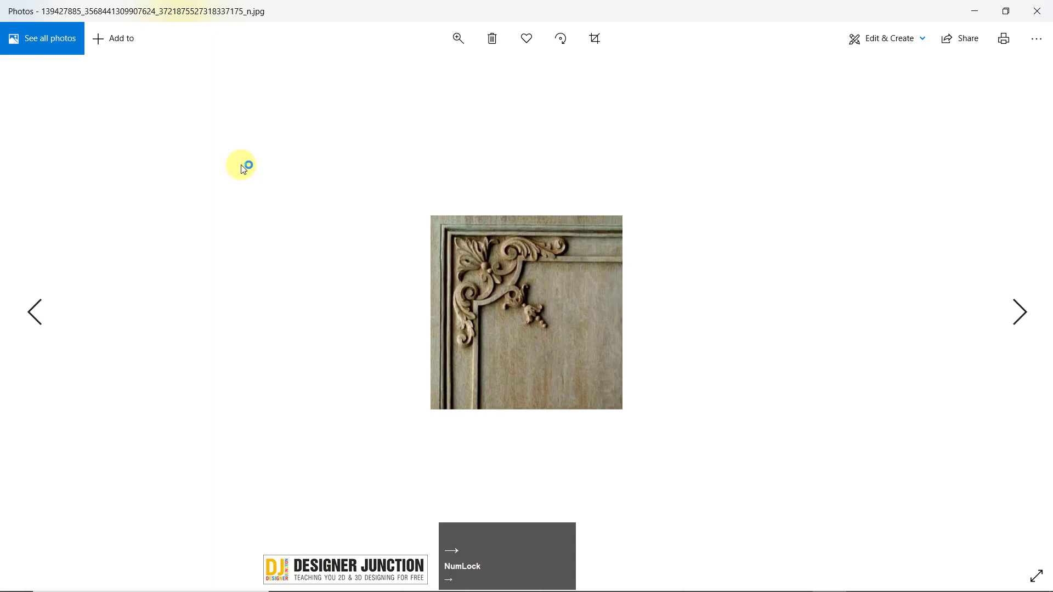
{"action": "key", "text": "Left"}
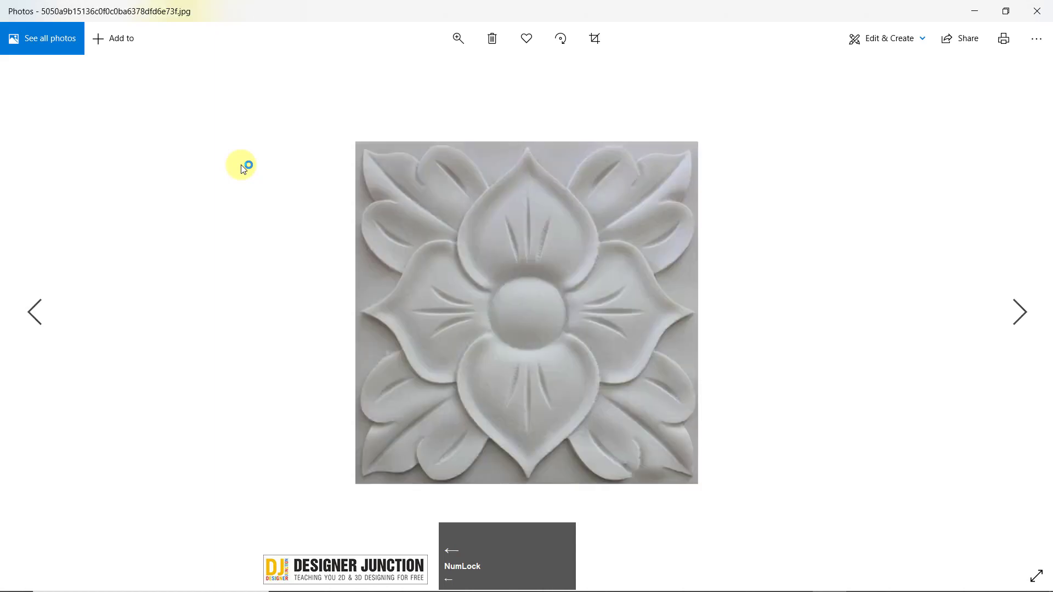
{"action": "key", "text": "Right"}
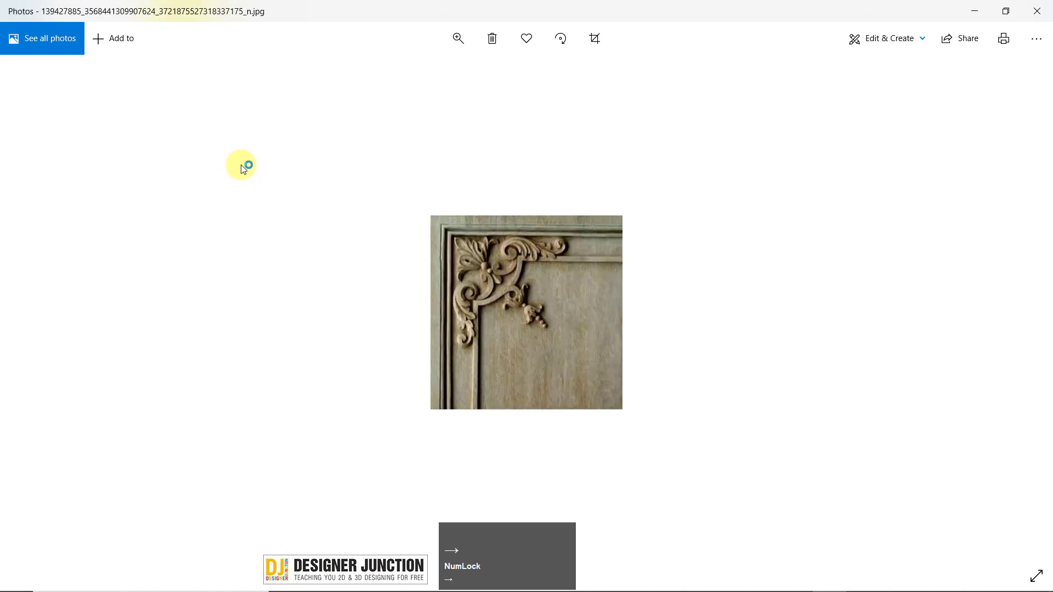
{"action": "key", "text": "Left"}
{"action": "key", "text": "Right"}
{"action": "key", "text": "Right"}
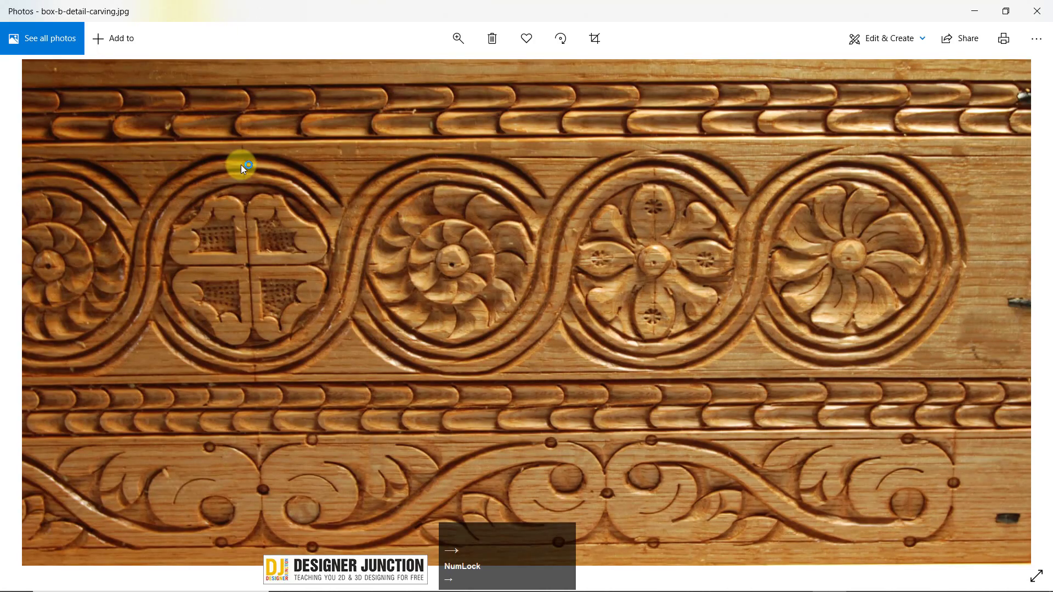
{"action": "key", "text": "Left"}
{"action": "key", "text": "Right"}
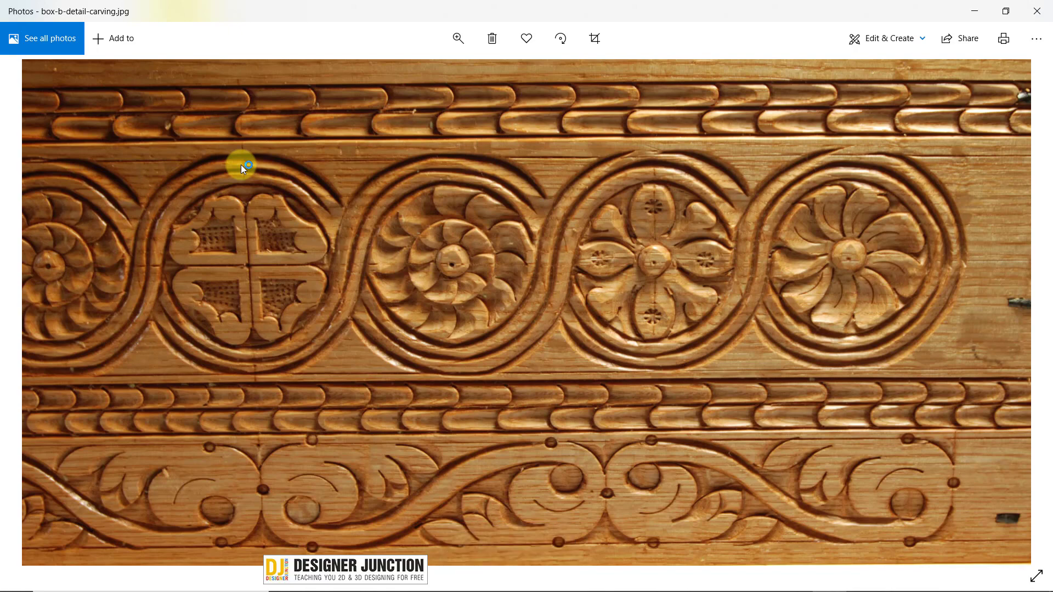
{"action": "key", "text": "Right"}
{"action": "key", "text": "Right"}
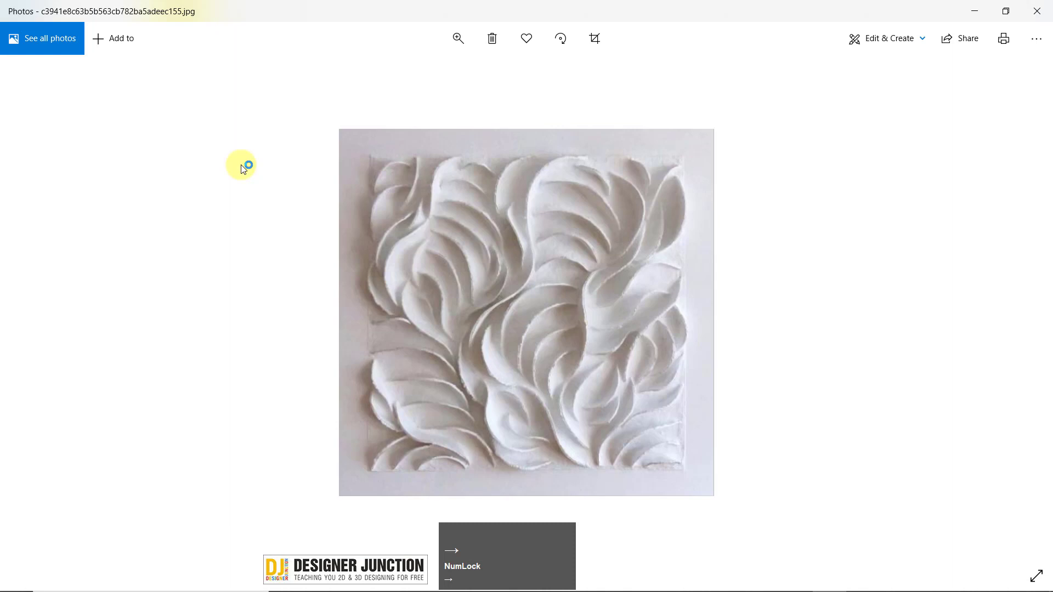
{"action": "key", "text": "Right"}
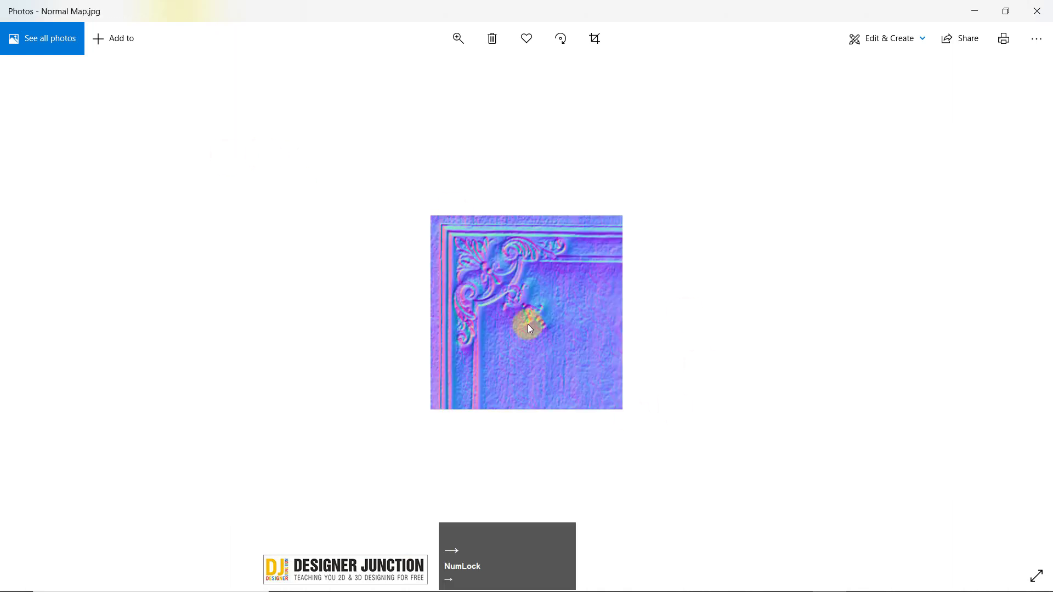
Step: Close the photo viewer and switch back to 3ds Max
{"action": "left_click", "coordinate": [1045, 6]}
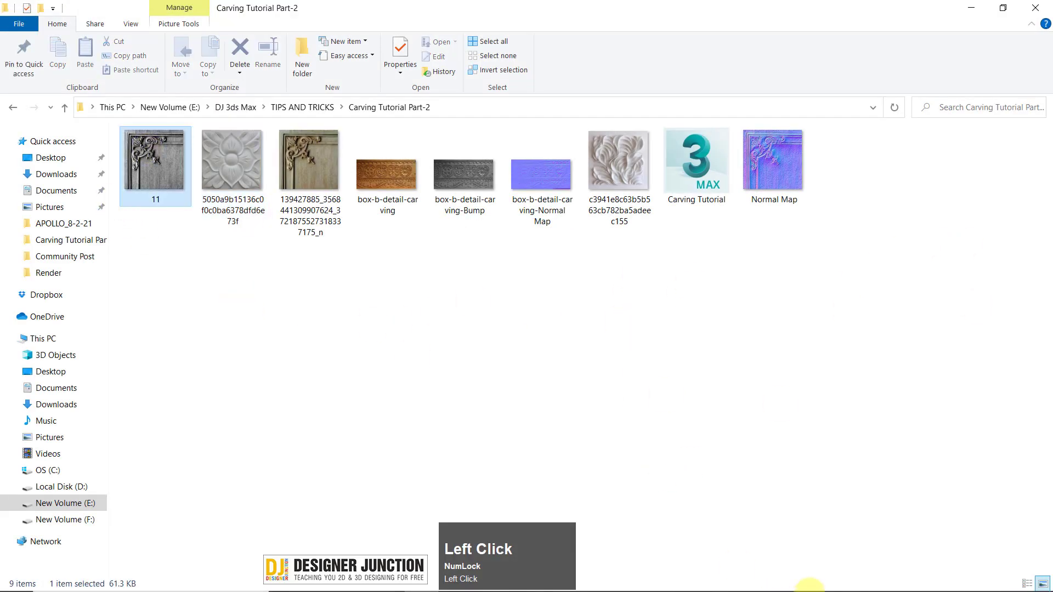
{"action": "mouse_move", "coordinate": [826, 554]}
{"action": "left_click", "coordinate": [653, 578]}
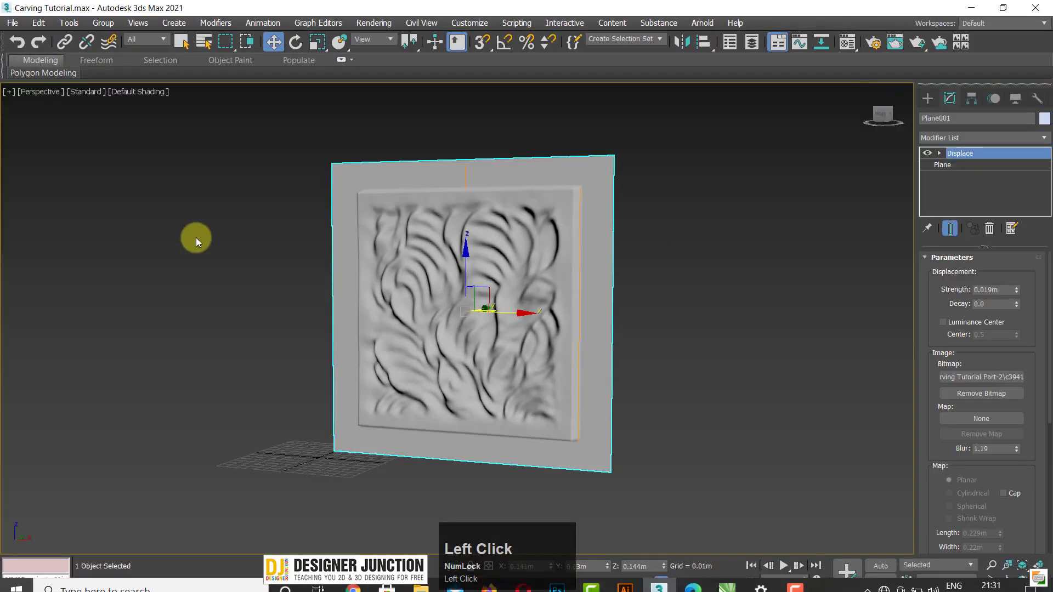
Step: Frame the carved panel in perspective and assign it the 01 - Default VRayMtl material
{"action": "left_click", "coordinate": [182, 245]}
{"action": "middle_click_drag", "start_coordinate": [479, 296], "coordinate": [551, 317], "text": "alt"}
{"action": "left_click", "coordinate": [470, 301]}
{"action": "middle_click_drag", "start_coordinate": [470, 302], "coordinate": [578, 369], "text": "alt"}
{"action": "key", "text": "z"}
{"action": "left_click", "coordinate": [536, 287]}
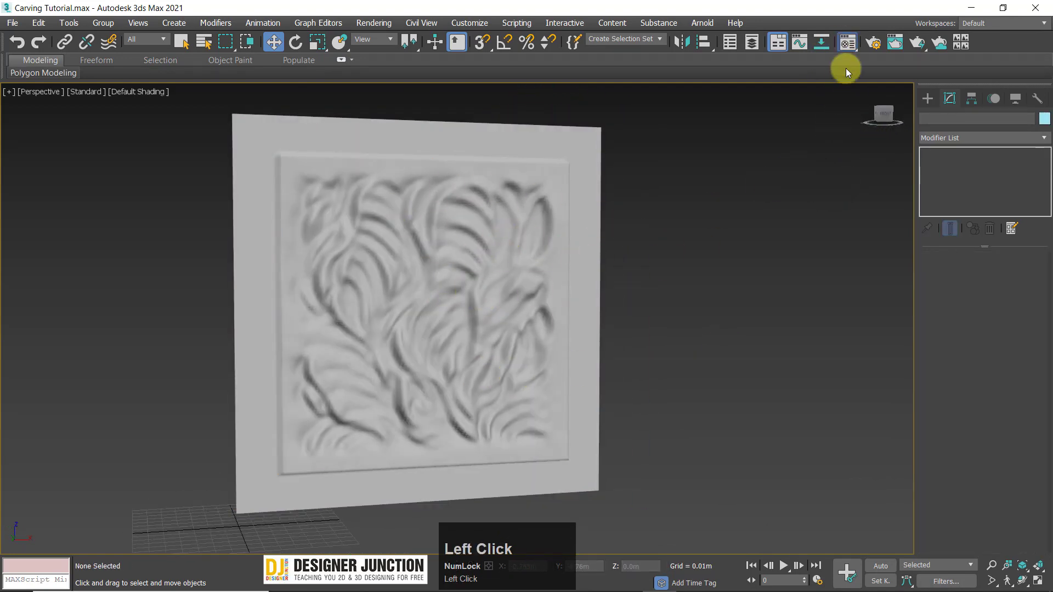
{"action": "left_click", "coordinate": [72, 78]}
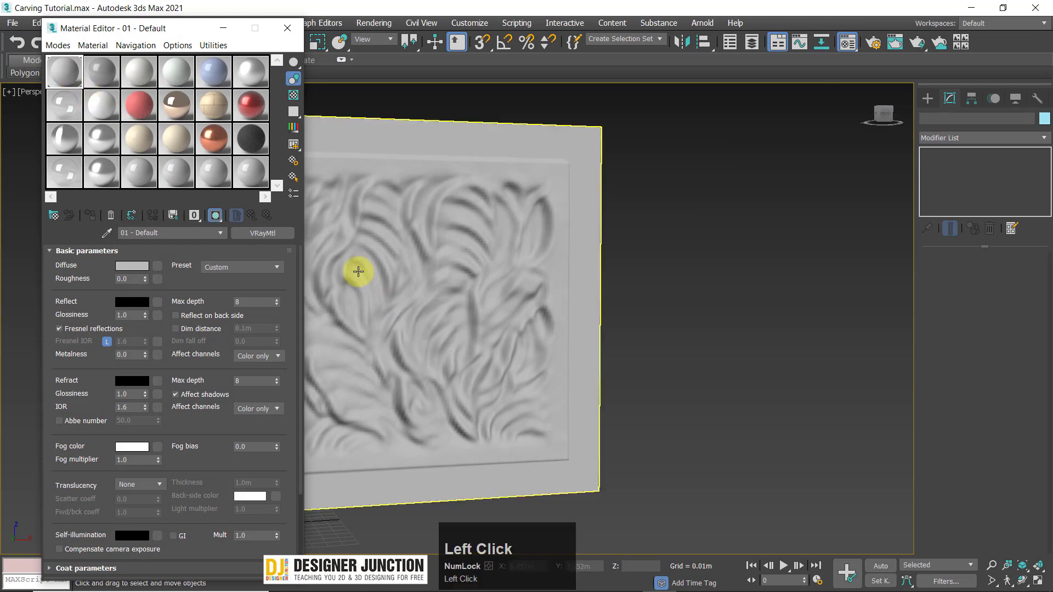
Step: Add a general Bitmap map to the material's diffuse channel
{"action": "left_click", "coordinate": [158, 267]}
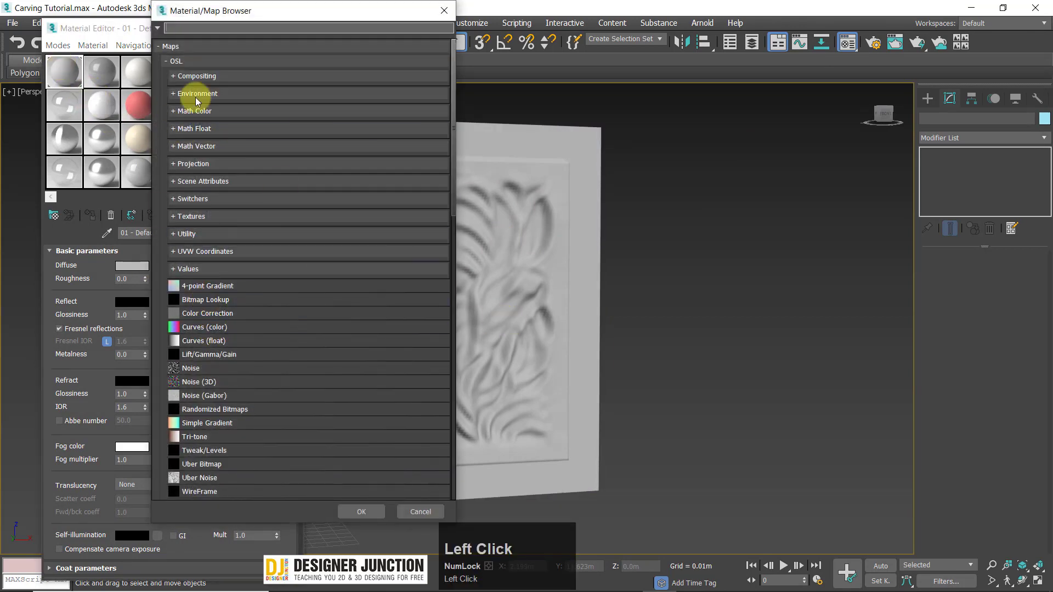
{"action": "left_click", "coordinate": [176, 75]}
{"action": "left_click", "coordinate": [178, 62]}
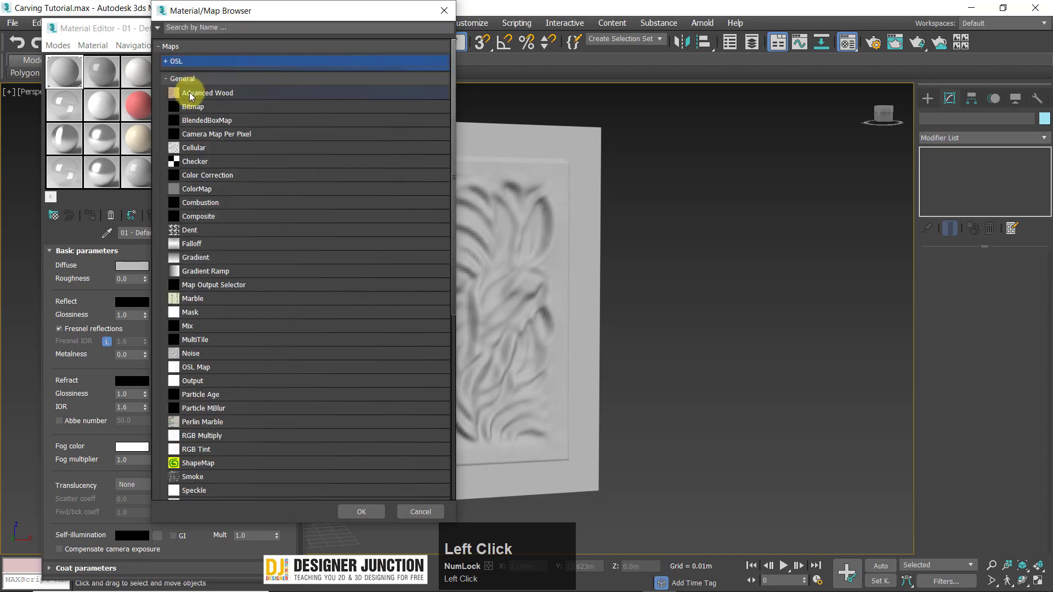
{"action": "double_click", "coordinate": [189, 108]}
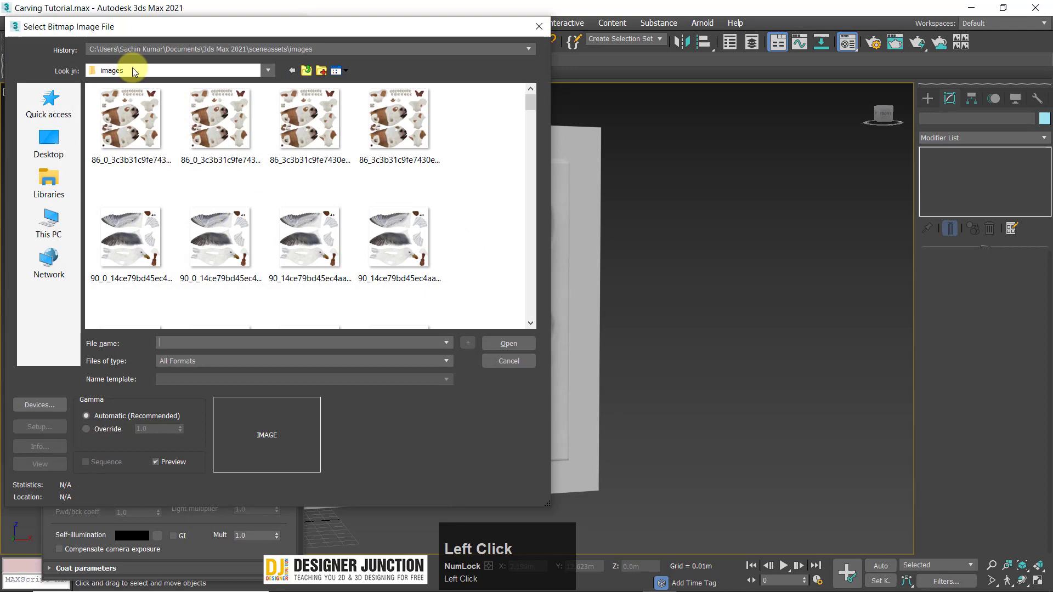
Step: Browse for the diffuse bitmap in the folder E:\REFERENCE\Texture\Venners Greenwood Maps
{"action": "left_click", "coordinate": [135, 72]}
{"action": "scroll", "coordinate": [176, 332], "scroll_direction": "down", "scroll_amount": 5}
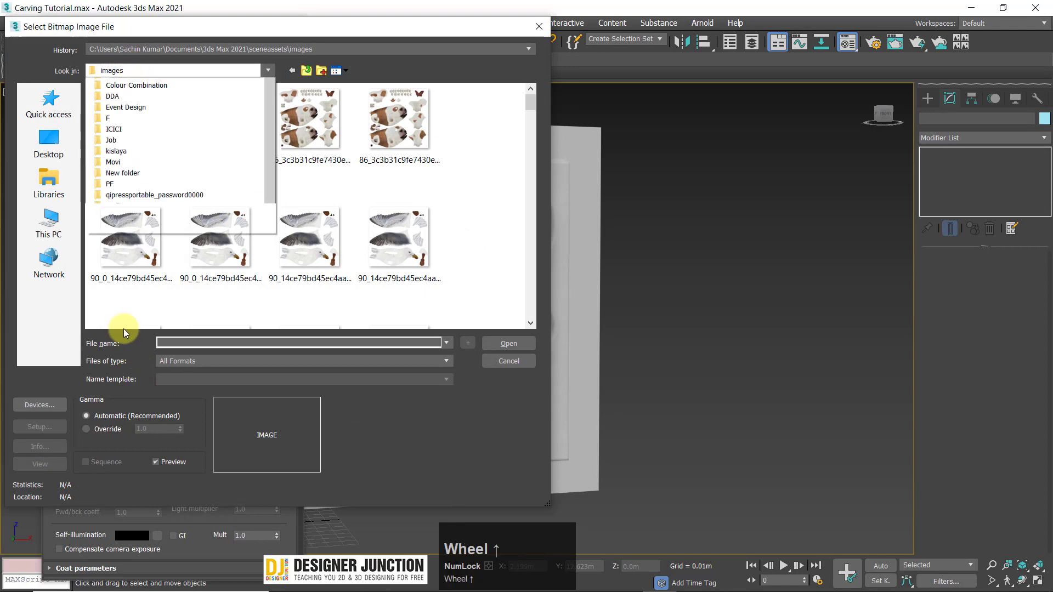
{"action": "scroll", "coordinate": [139, 334], "scroll_direction": "up", "scroll_amount": 5}
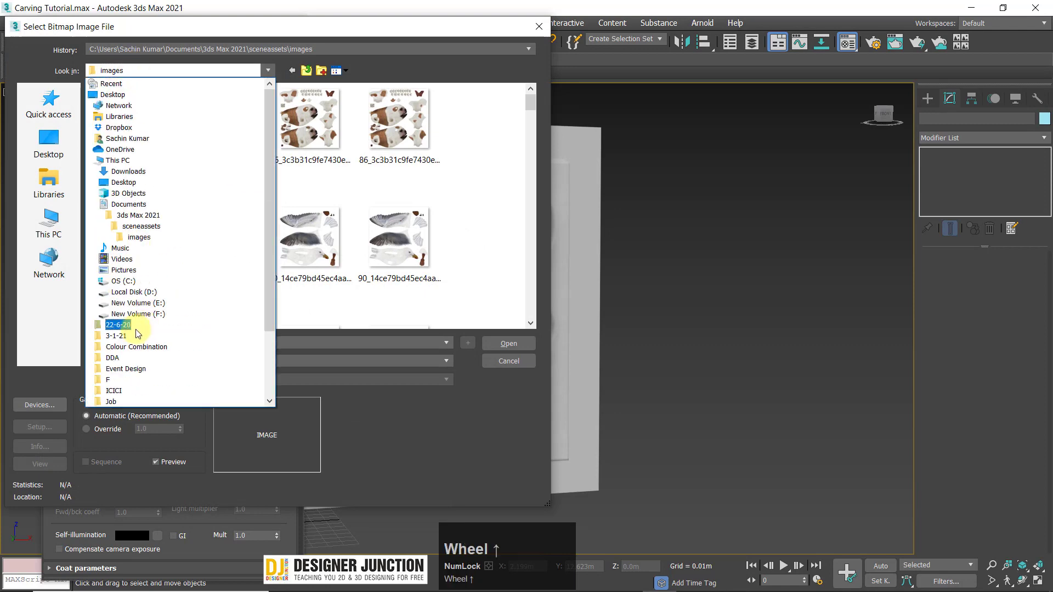
{"action": "left_click", "coordinate": [139, 296]}
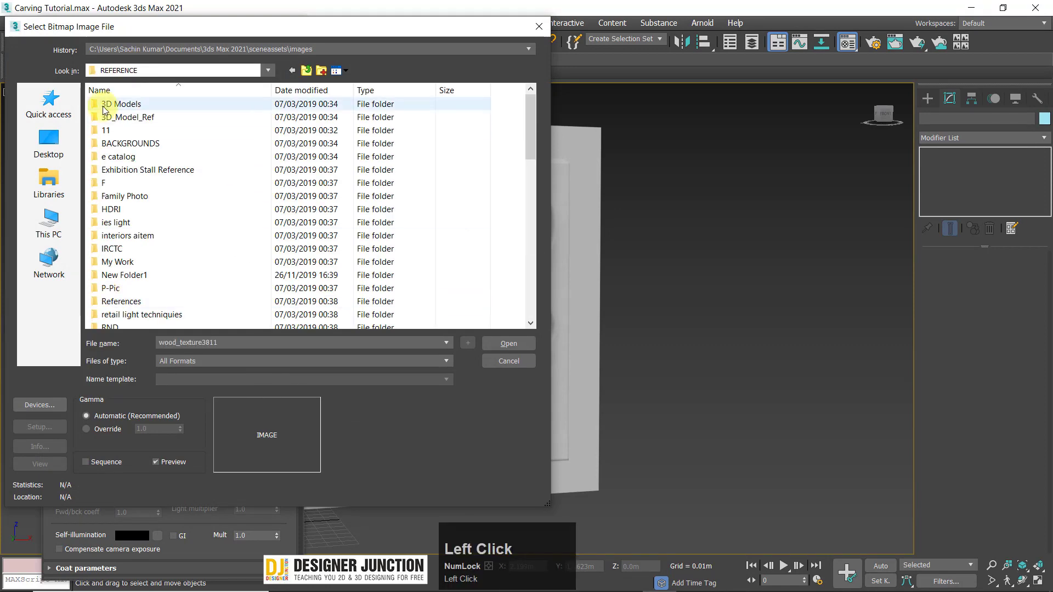
{"action": "double_click", "coordinate": [97, 104]}
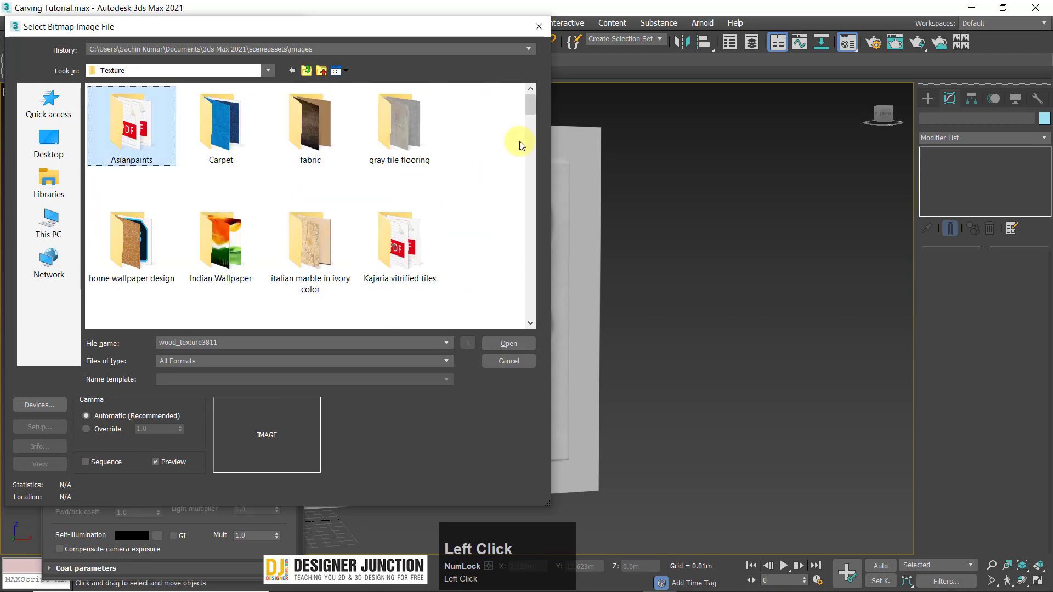
{"action": "left_click_drag", "start_coordinate": [530, 107], "coordinate": [537, 158]}
{"action": "double_click", "coordinate": [131, 130]}
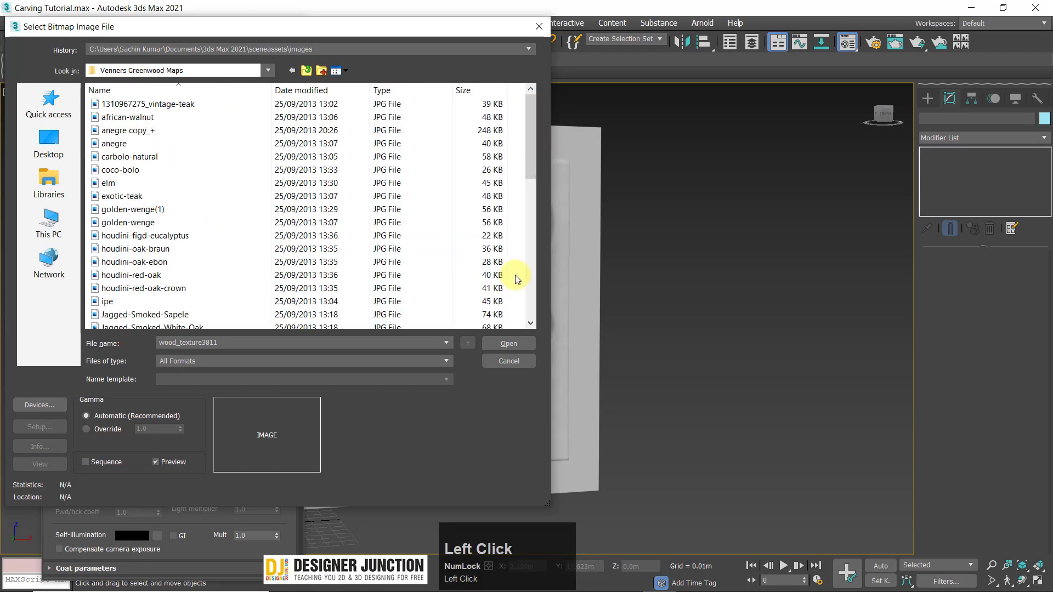
Step: Preview several wood veneer textures and load anegre copy_+ as the diffuse bitmap
{"action": "left_click", "coordinate": [130, 130]}
{"action": "left_click", "coordinate": [132, 183]}
{"action": "left_click", "coordinate": [128, 144]}
{"action": "left_click", "coordinate": [130, 131]}
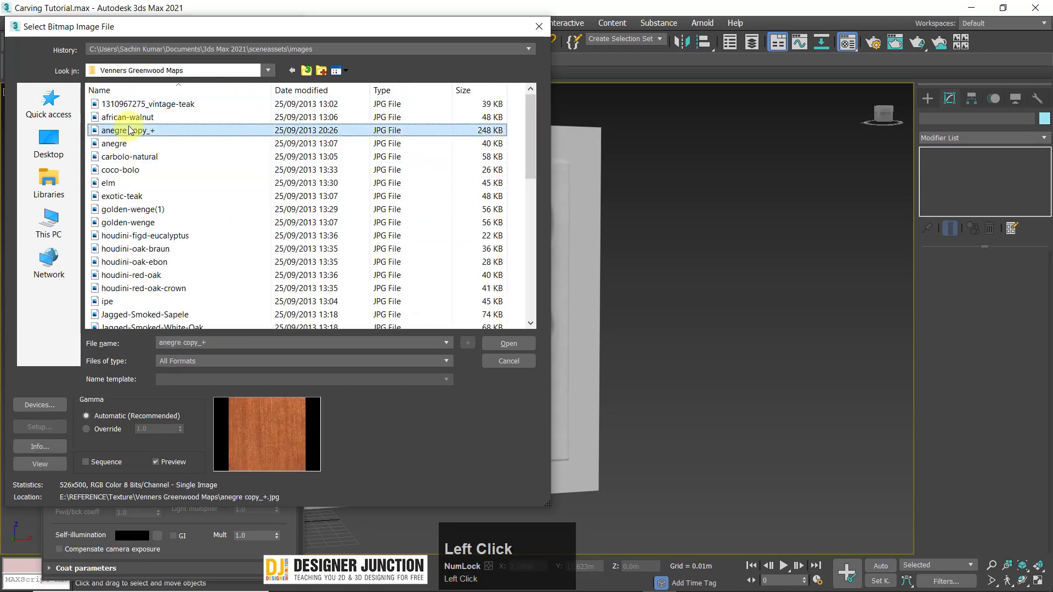
{"action": "left_click", "coordinate": [129, 119]}
{"action": "left_click", "coordinate": [124, 131]}
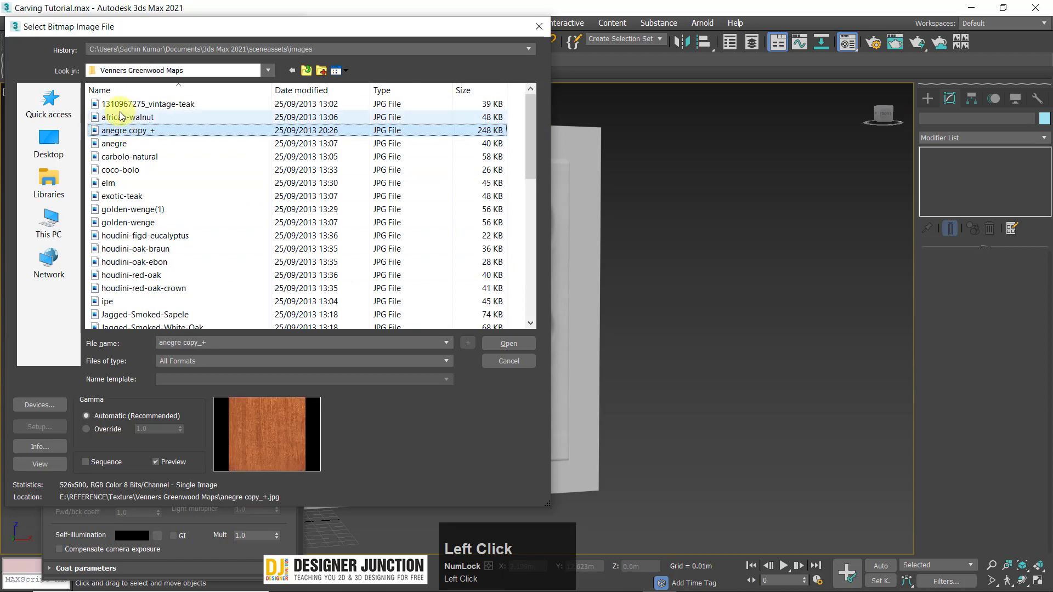
{"action": "left_click", "coordinate": [124, 104]}
{"action": "double_click", "coordinate": [123, 131]}
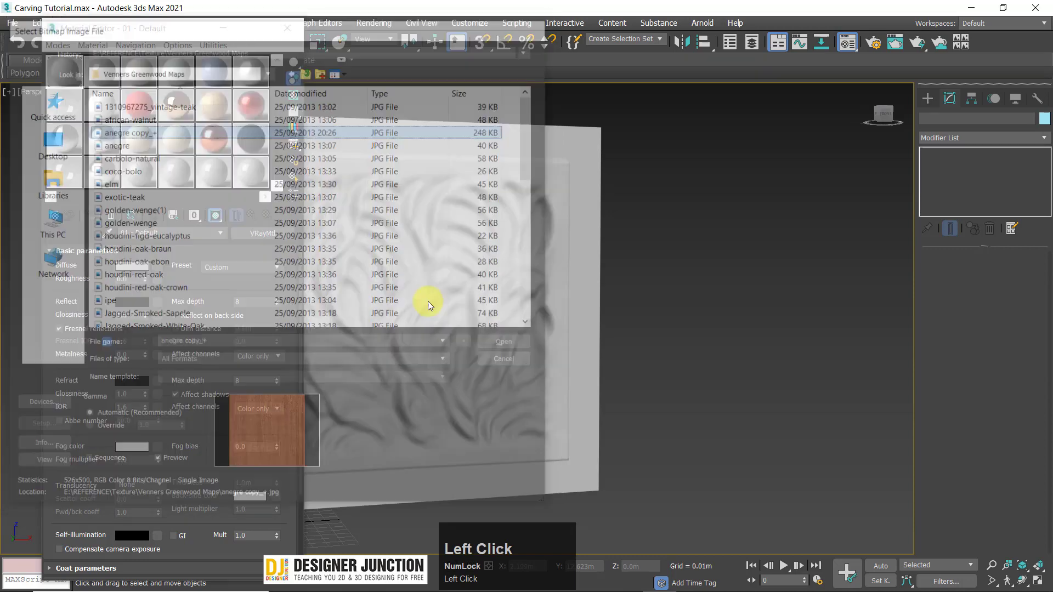
Step: Show the wood material in the viewport, close the Material Editor and inspect the textured panel
{"action": "left_click", "coordinate": [216, 216]}
{"action": "left_click", "coordinate": [292, 32]}
{"action": "middle_click_drag", "start_coordinate": [708, 346], "coordinate": [702, 393], "text": "alt"}
{"action": "scroll", "coordinate": [567, 369], "scroll_direction": "up", "scroll_amount": 4}
{"action": "middle_click_drag", "start_coordinate": [566, 369], "coordinate": [485, 396], "text": "alt"}
{"action": "scroll", "coordinate": [465, 343], "scroll_direction": "down", "scroll_amount": 5}
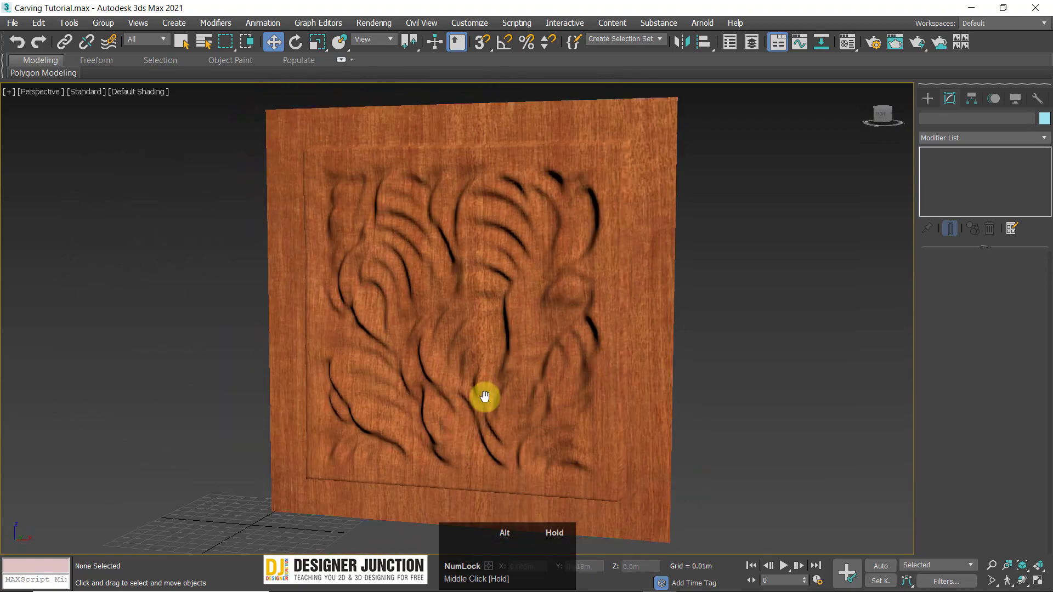
Step: Replace the panel's displacement bitmap with the flower carving image 5050a9b15136c0f0c0ba6378dfd6e73f and view the relief at an angle
{"action": "left_click", "coordinate": [468, 316]}
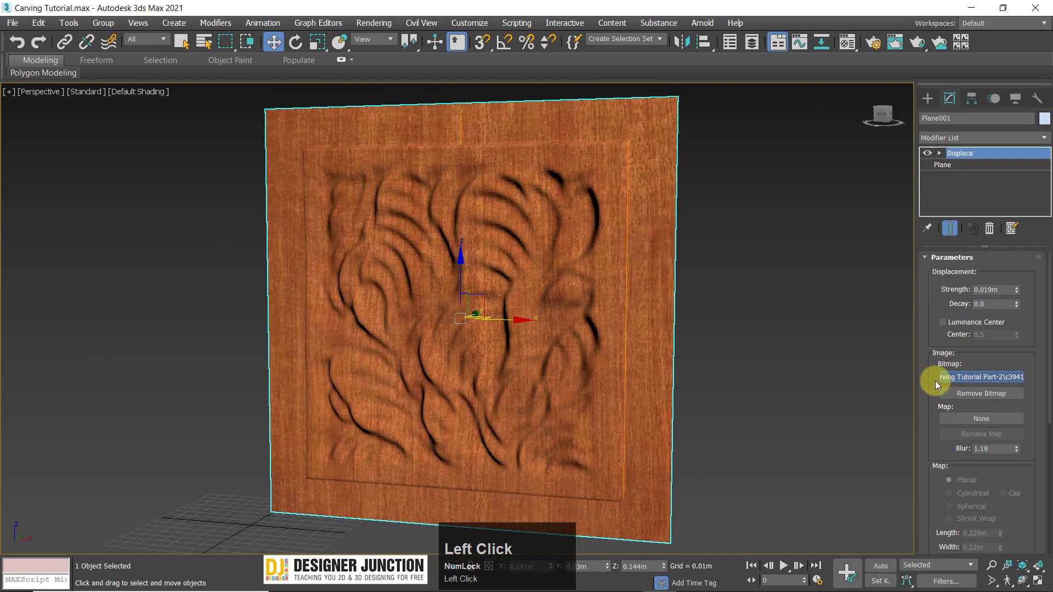
{"action": "left_click", "coordinate": [938, 380]}
{"action": "double_click", "coordinate": [217, 122]}
{"action": "mouse_move", "coordinate": [746, 340]}
{"action": "middle_mouse_down", "text": "alt"}
{"action": "mouse_move", "coordinate": [764, 336]}
{"action": "mouse_move", "coordinate": [636, 351]}
{"action": "mouse_move", "coordinate": [692, 314]}
{"action": "mouse_move", "coordinate": [758, 354]}
{"action": "mouse_move", "coordinate": [693, 413]}
{"action": "mouse_move", "coordinate": [688, 347]}
{"action": "mouse_move", "coordinate": [667, 344]}
{"action": "mouse_move", "coordinate": [742, 337]}
{"action": "middle_mouse_up", "text": "alt"}
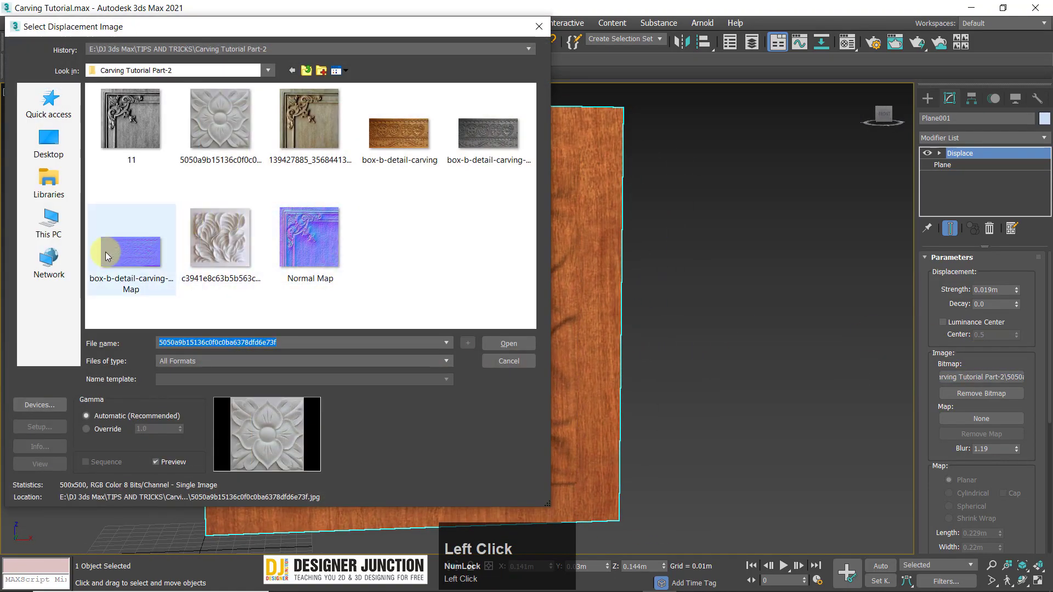
Step: Replace the panel's displacement bitmap with box-b-detail-carving-Normal Map and view the relief at an angle
{"action": "left_click", "coordinate": [104, 252]}
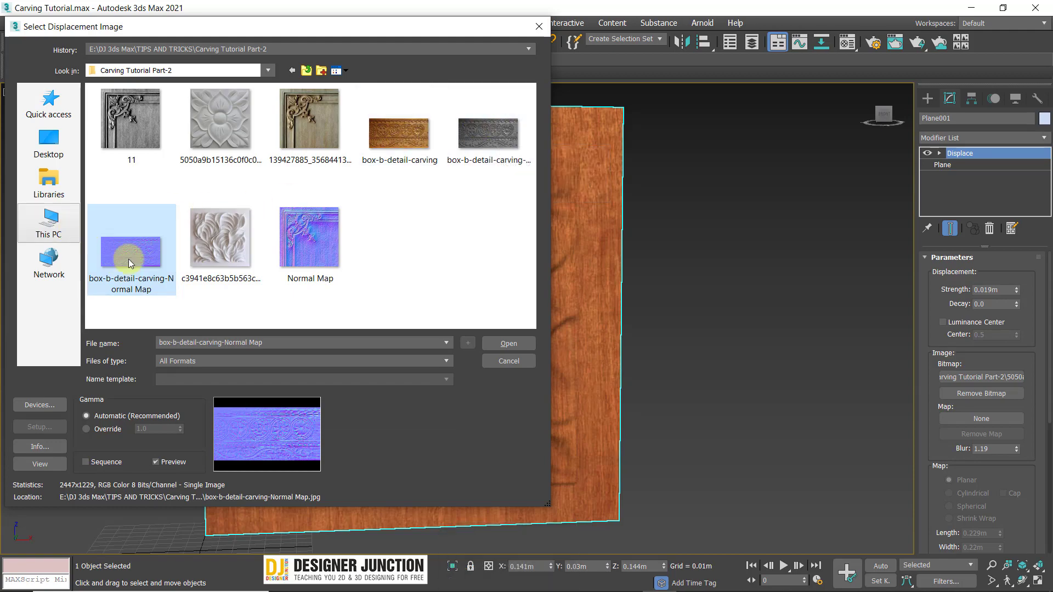
{"action": "double_click", "coordinate": [127, 259]}
{"action": "middle_click_drag", "start_coordinate": [659, 336], "coordinate": [585, 331], "text": "alt"}
{"action": "scroll", "coordinate": [504, 388], "scroll_direction": "down", "scroll_amount": 3}
{"action": "mouse_move", "coordinate": [505, 378]}
{"action": "middle_mouse_down", "text": "alt"}
{"action": "mouse_move", "coordinate": [566, 392]}
{"action": "mouse_move", "coordinate": [511, 360]}
{"action": "middle_mouse_up", "text": "alt"}
Step: Check the plane's size parameters and the dimensions of the box-b-detail-carving-Normal Map image in the displacement image browser
{"action": "left_click", "coordinate": [946, 164]}
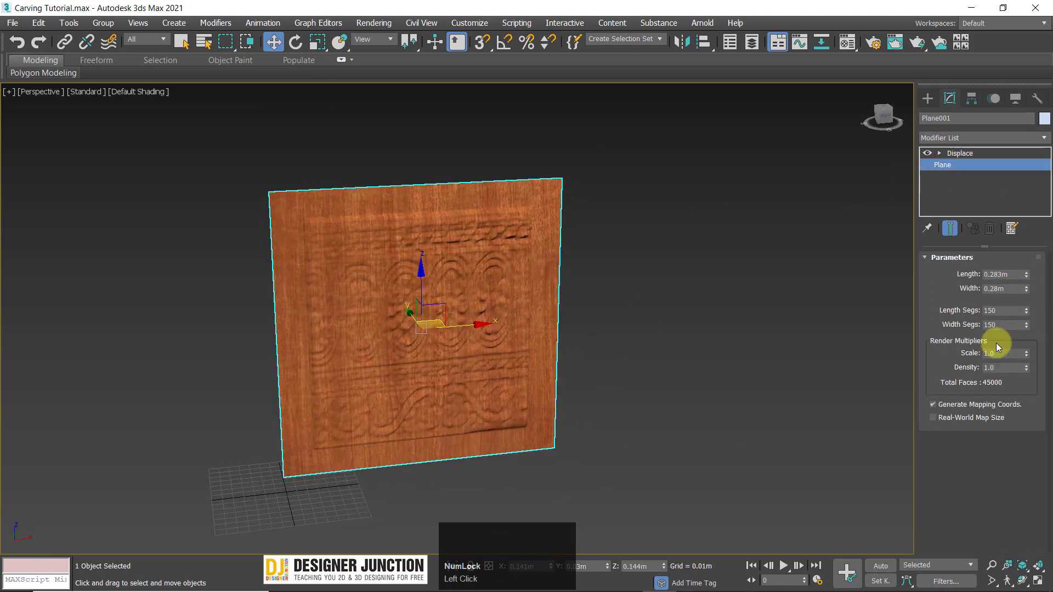
{"action": "left_click", "coordinate": [943, 154]}
{"action": "left_click", "coordinate": [977, 376]}
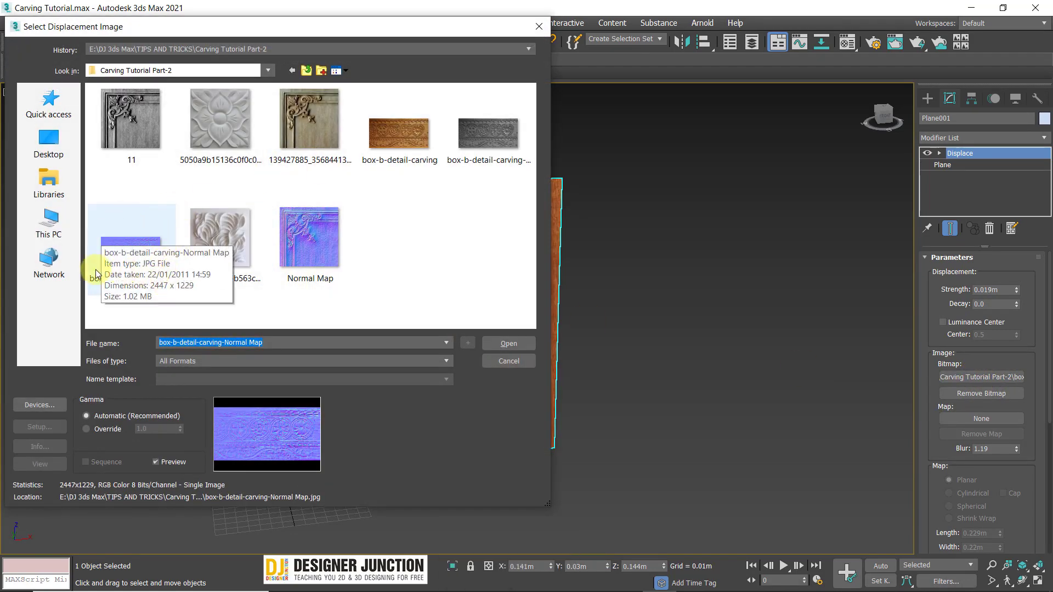
{"action": "left_click", "coordinate": [543, 27]}
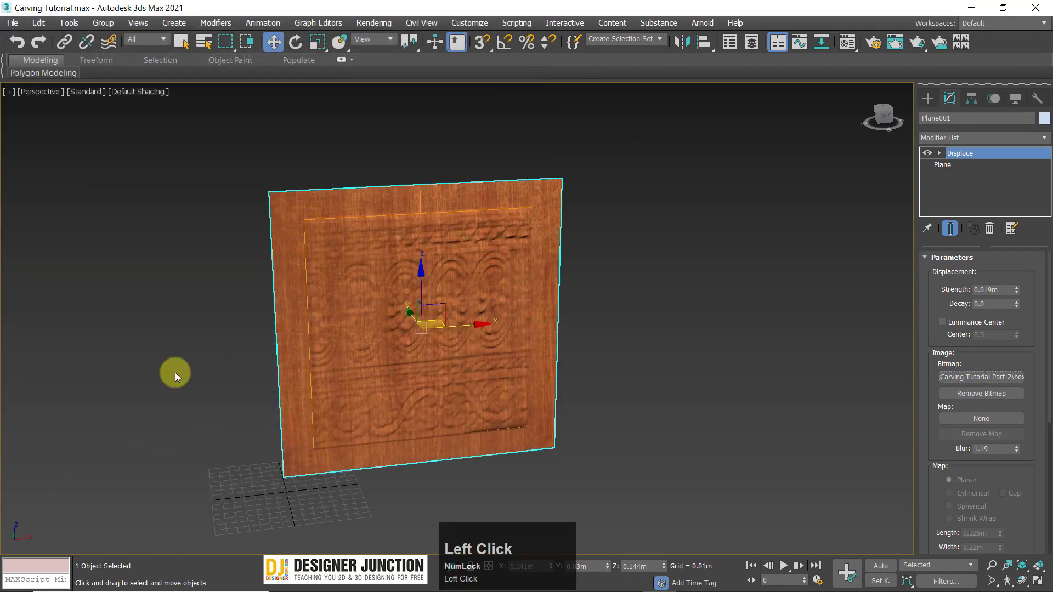
{"action": "left_click_drag", "start_coordinate": [1034, 422], "coordinate": [1031, 466]}
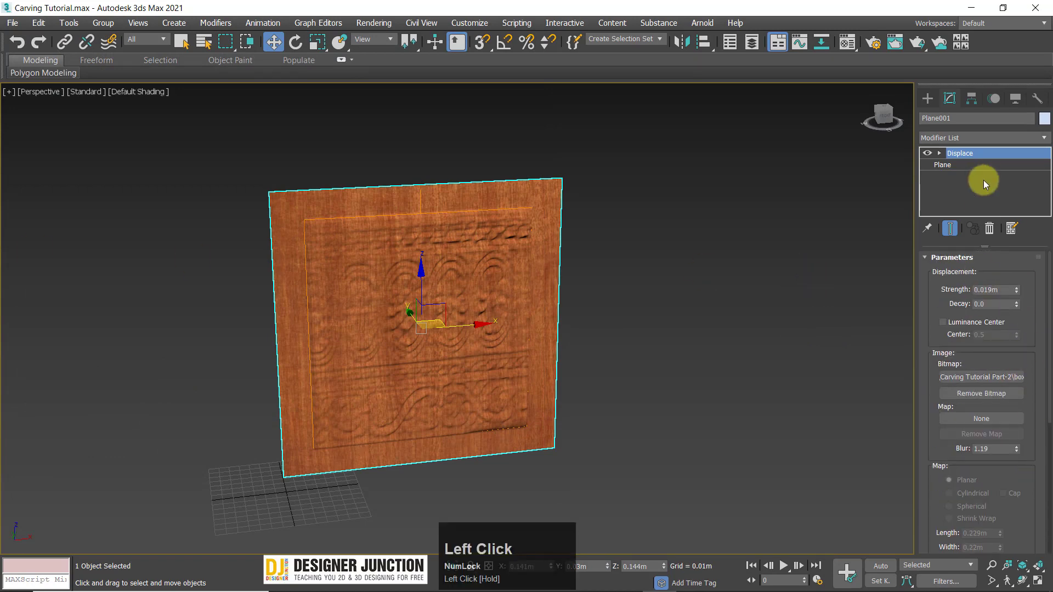
Step: Display the panel's mesh edges and widen the base plane to 0.574 m
{"action": "left_click", "coordinate": [938, 166]}
{"action": "middle_click_drag", "start_coordinate": [495, 264], "coordinate": [507, 242], "text": "alt"}
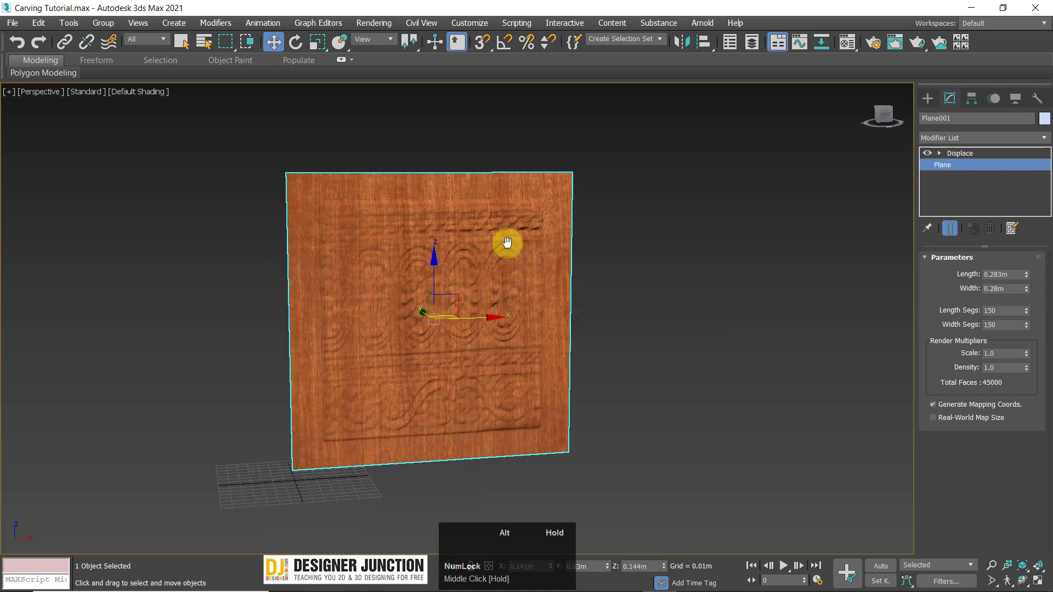
{"action": "key", "text": "F4"}
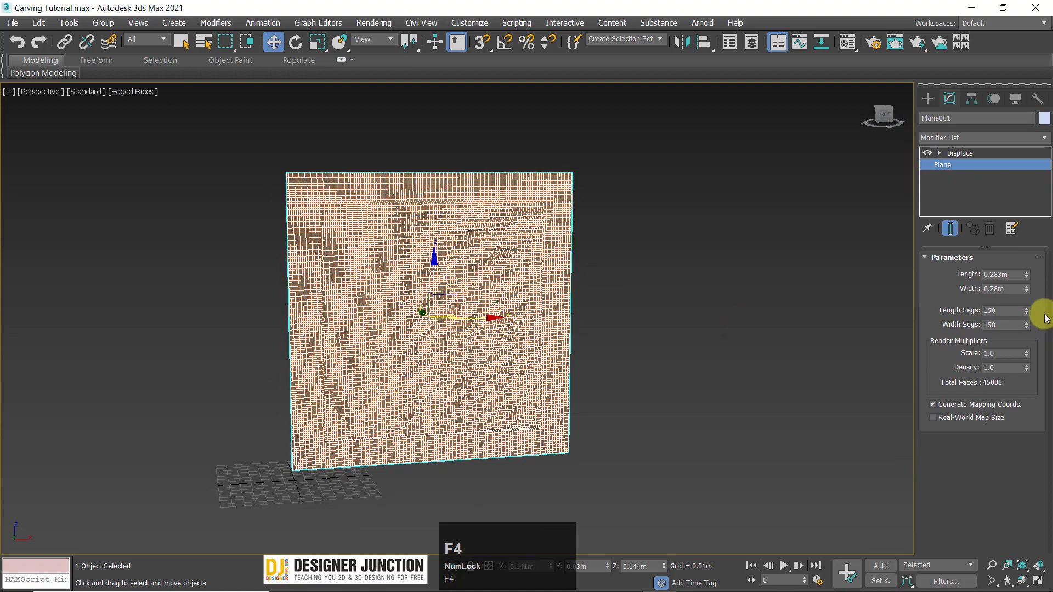
{"action": "left_click_drag", "start_coordinate": [1027, 289], "coordinate": [6, 234]}
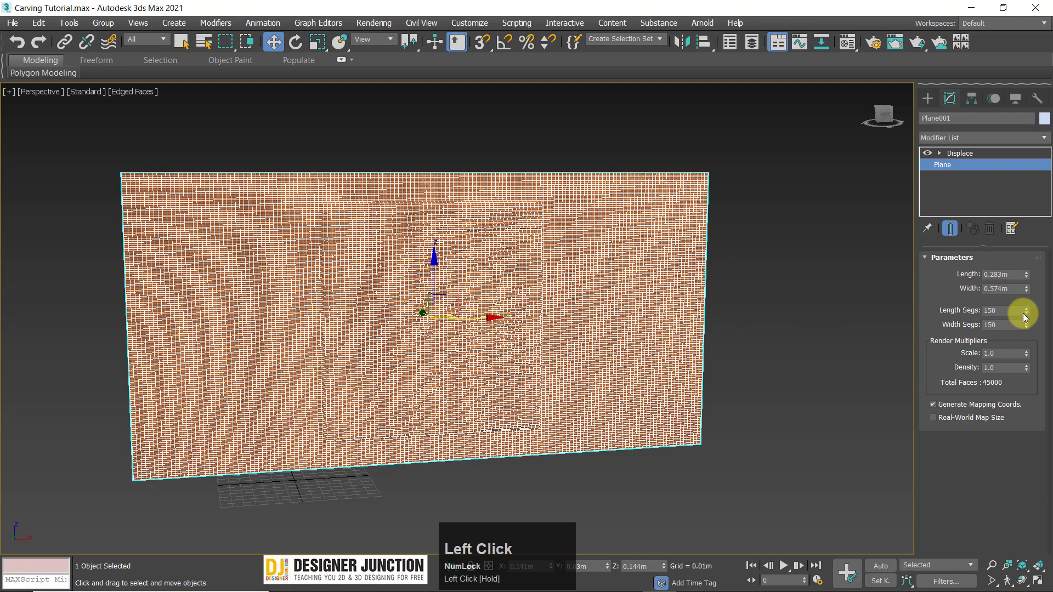
Step: Increase the base plane's width segments to 330 so its mesh cells become more even
{"action": "middle_click_drag", "start_coordinate": [470, 345], "coordinate": [451, 305]}
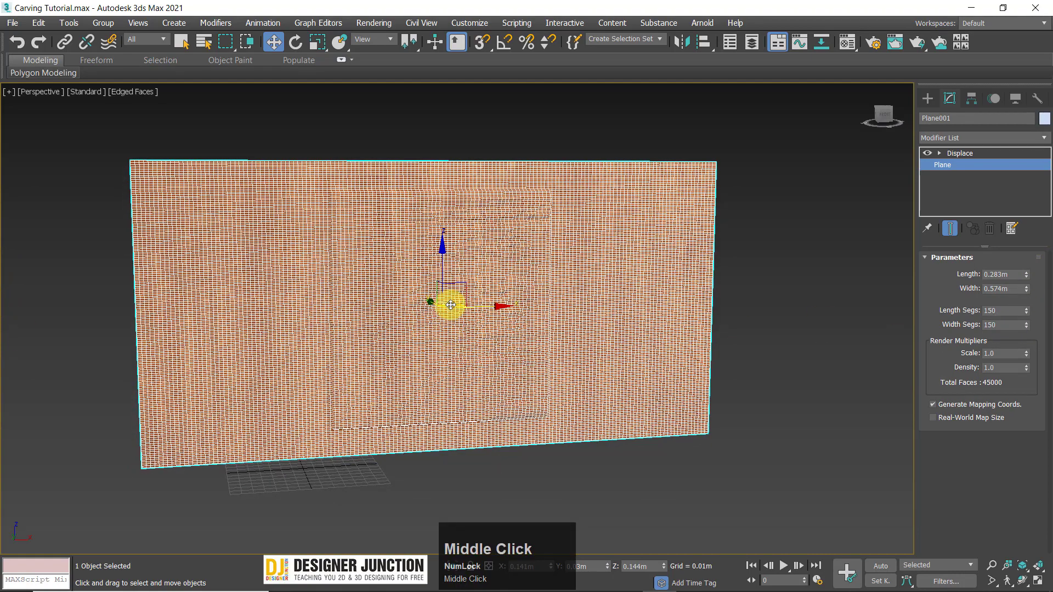
{"action": "scroll", "coordinate": [451, 304], "scroll_direction": "up", "scroll_amount": 6}
{"action": "middle_click", "coordinate": [431, 336]}
{"action": "scroll", "coordinate": [431, 337], "scroll_direction": "up", "scroll_amount": 3}
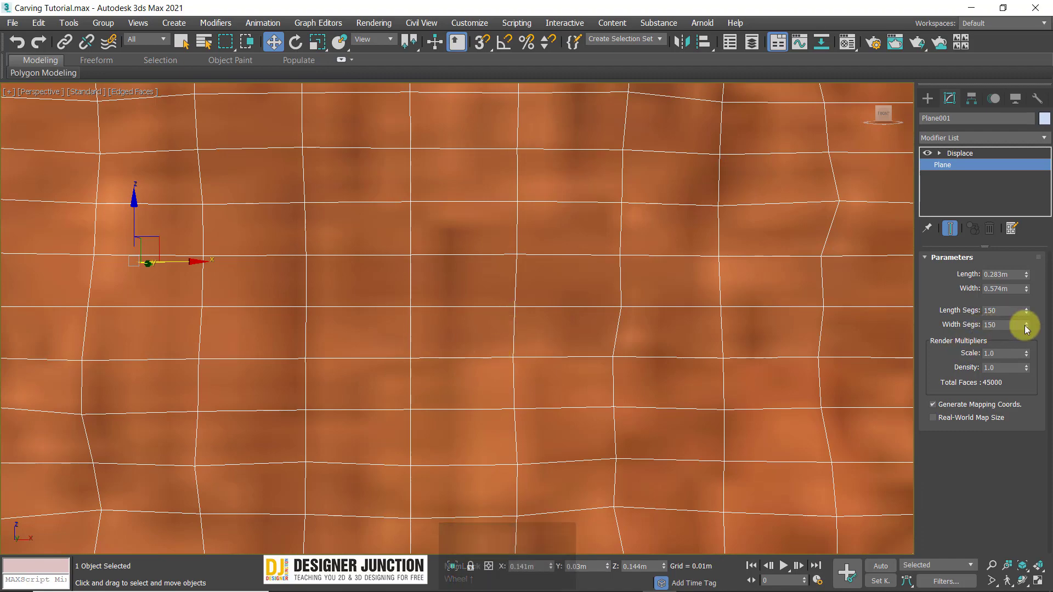
{"action": "left_click_drag", "start_coordinate": [1026, 324], "coordinate": [12, 259]}
{"action": "scroll", "coordinate": [404, 284], "scroll_direction": "down", "scroll_amount": 6}
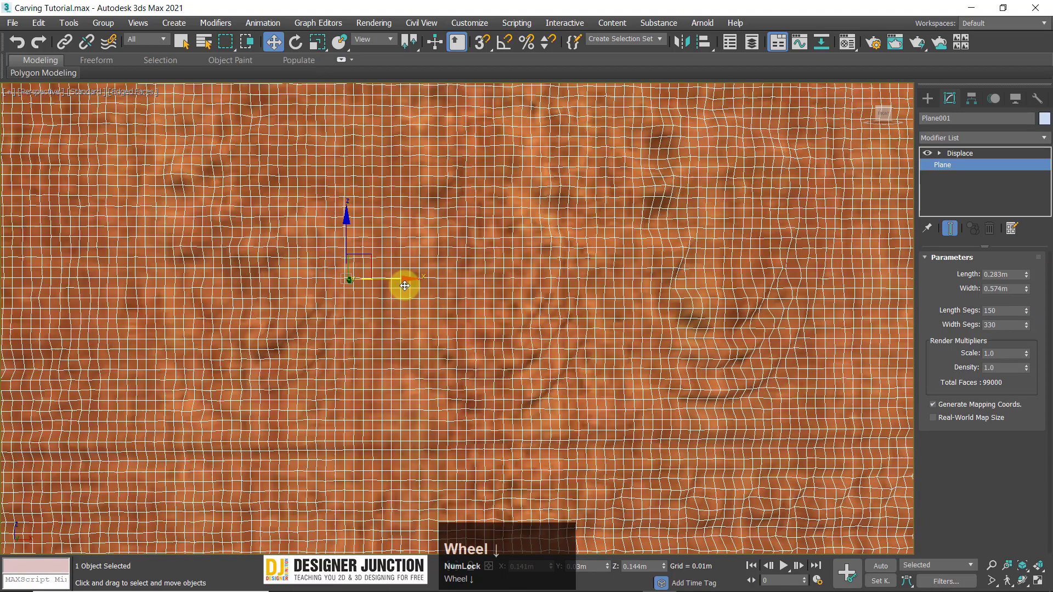
{"action": "middle_click_drag", "start_coordinate": [405, 296], "coordinate": [1049, 405], "text": "alt"}
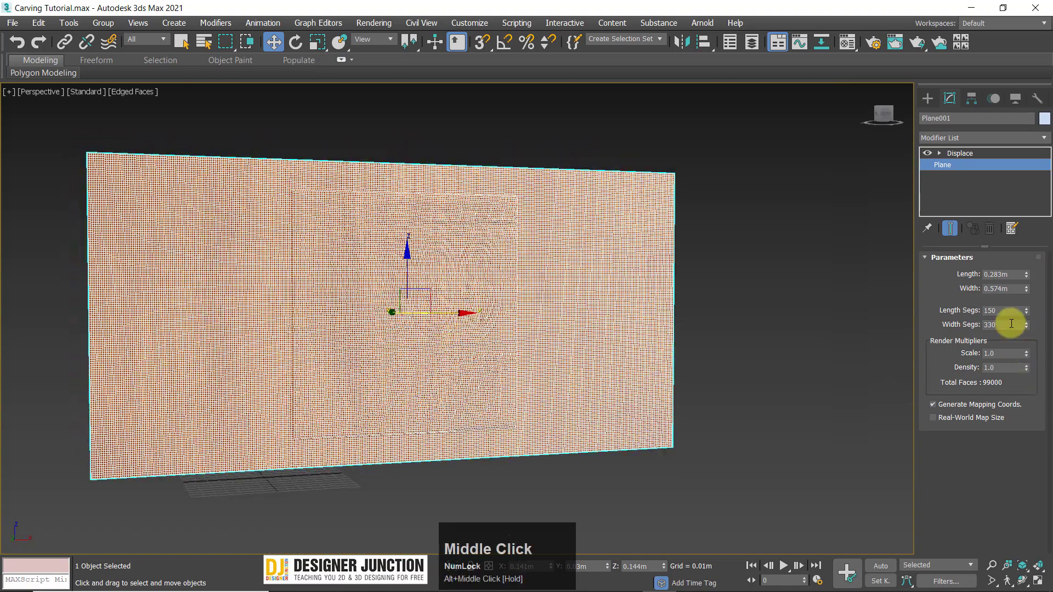
Step: Hide the panel's mesh edges and set the Displace modifier's strength to 0.02 m
{"action": "left_click", "coordinate": [960, 153]}
{"action": "middle_click_drag", "start_coordinate": [405, 282], "coordinate": [713, 294], "text": "alt"}
{"action": "left_click", "coordinate": [743, 329]}
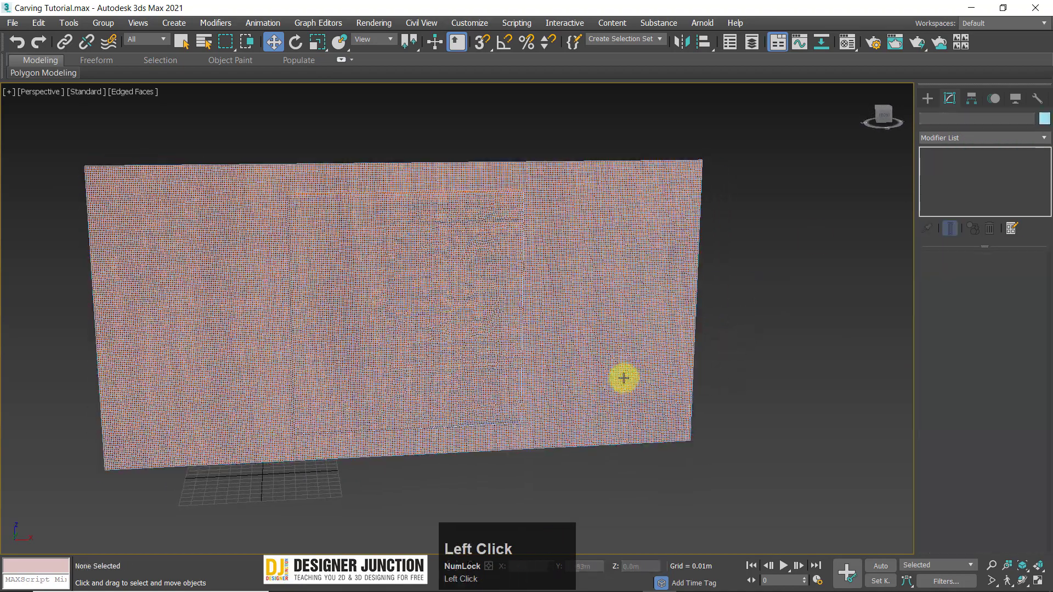
{"action": "middle_click_drag", "start_coordinate": [623, 376], "coordinate": [576, 341], "text": "alt"}
{"action": "left_click", "coordinate": [578, 340]}
{"action": "key", "text": "F4"}
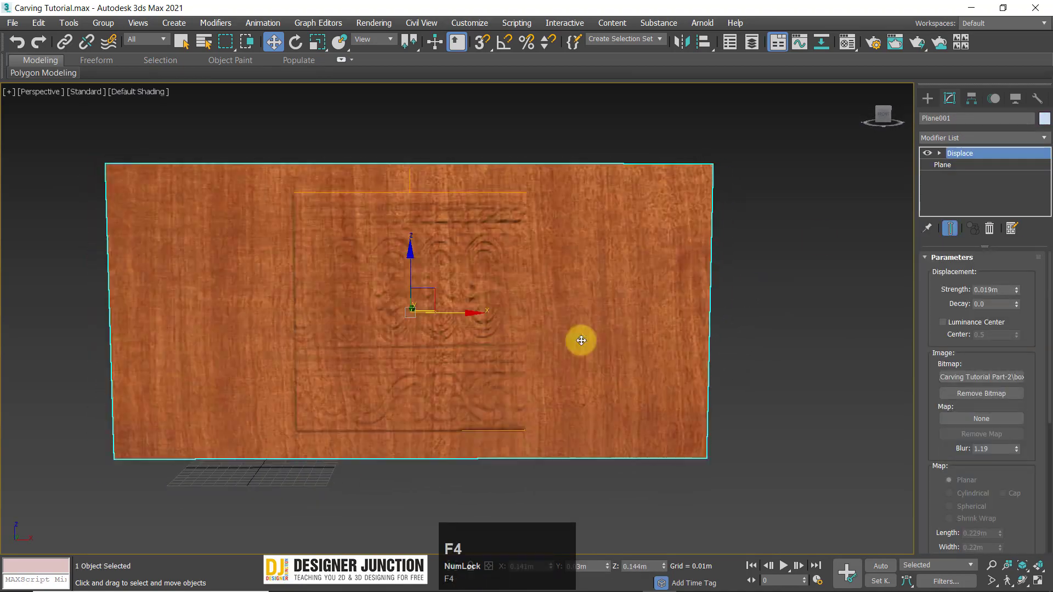
{"action": "left_click", "coordinate": [1017, 288]}
{"action": "middle_click_drag", "start_coordinate": [547, 337], "coordinate": [534, 320], "text": "alt"}
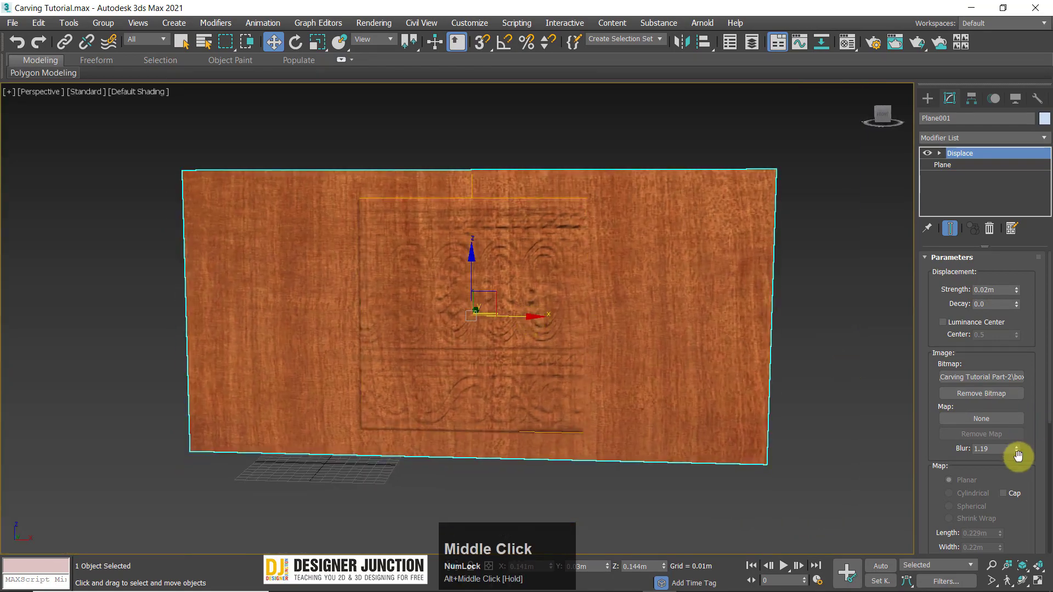
Step: Fit the Displace modifier's mapping gizmo to the widened panel
{"action": "left_click_drag", "start_coordinate": [1023, 475], "coordinate": [1043, 215]}
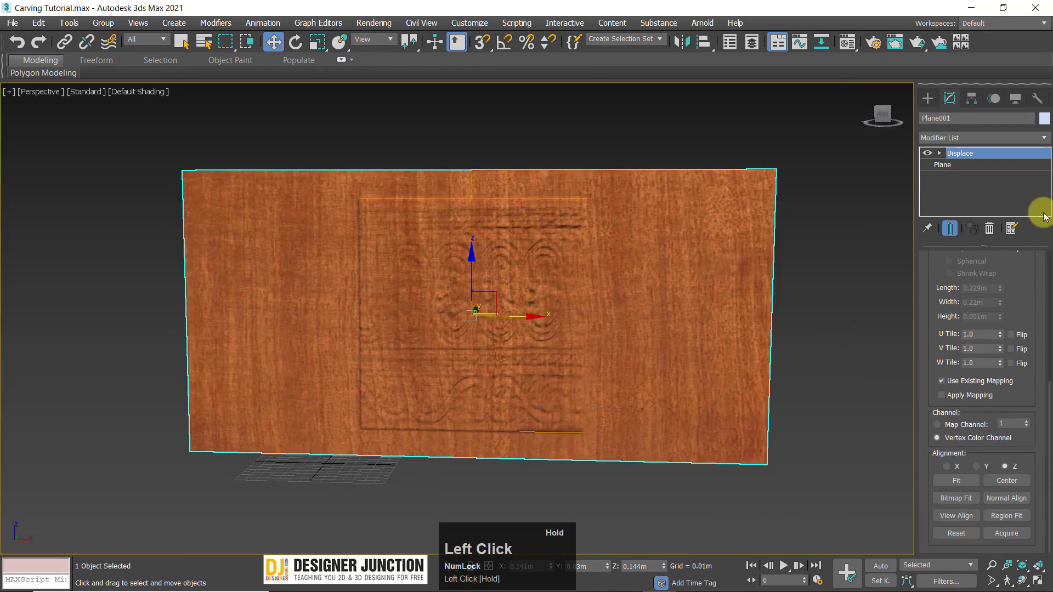
{"action": "left_click", "coordinate": [956, 483]}
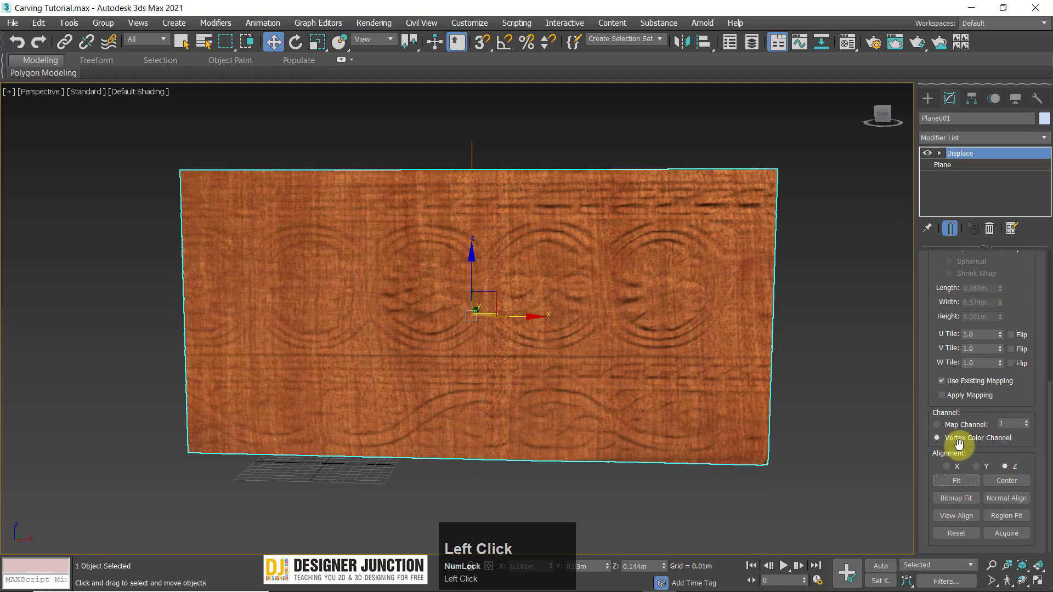
{"action": "left_click", "coordinate": [953, 431]}
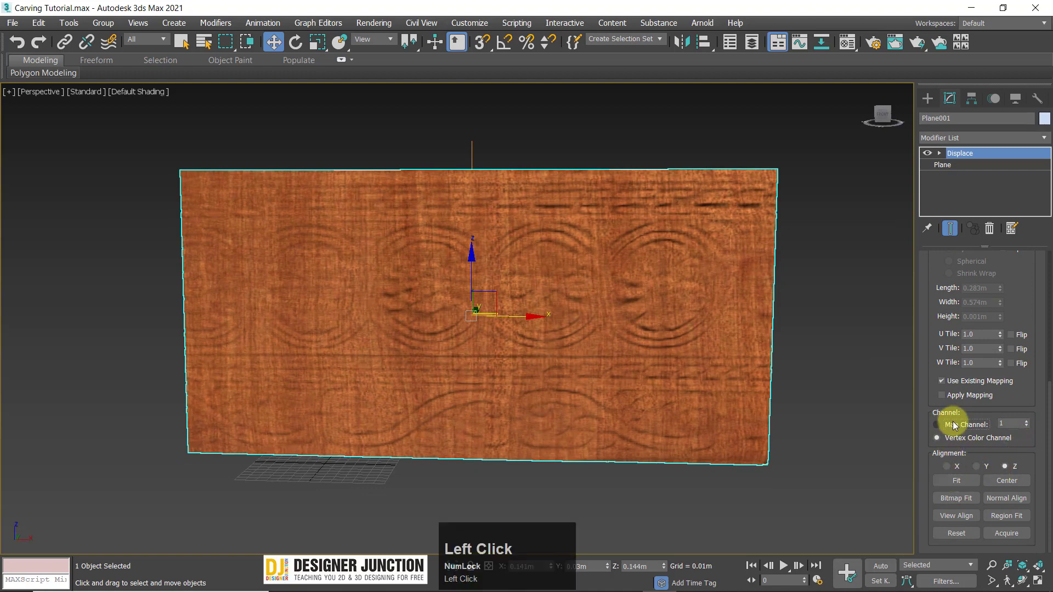
Step: Set the displacement blur to 1.2 and try the Apply Mapping option on the panel
{"action": "left_click_drag", "start_coordinate": [1012, 291], "coordinate": [1014, 445]}
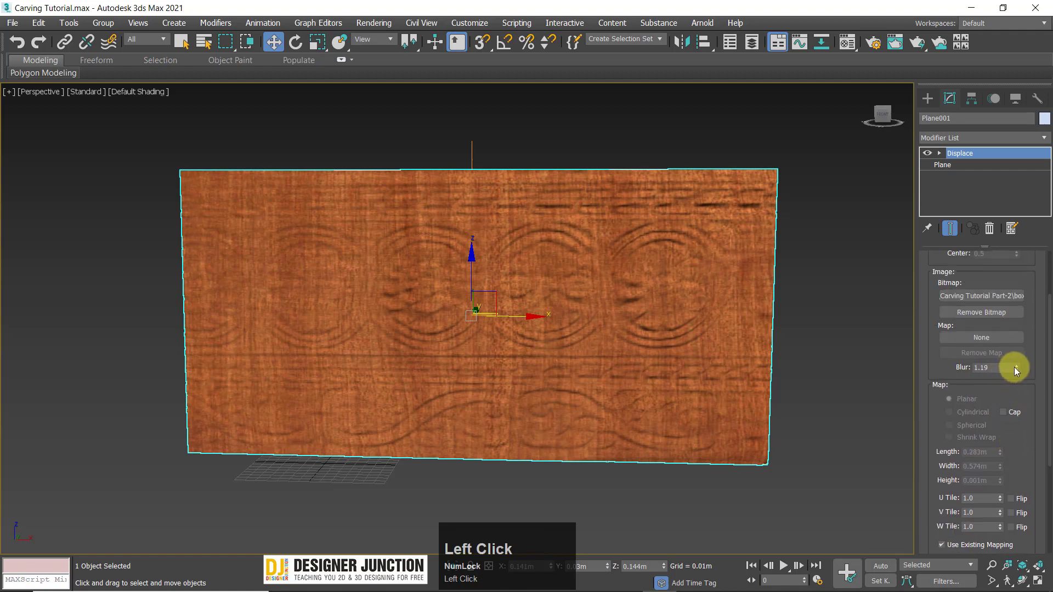
{"action": "left_click_drag", "start_coordinate": [1018, 414], "coordinate": [1023, 386]}
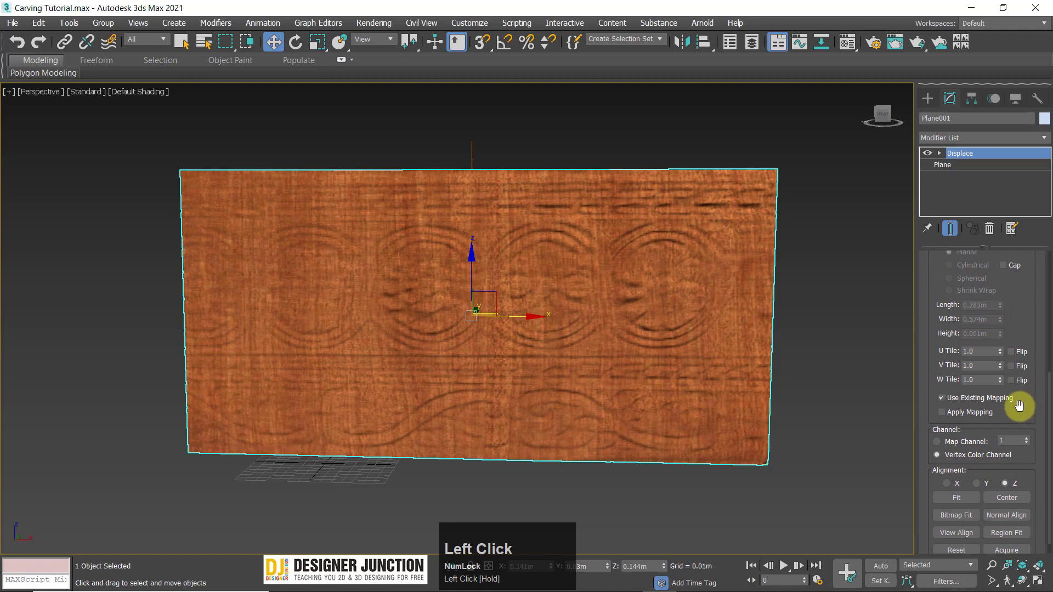
{"action": "scroll", "coordinate": [994, 473], "scroll_direction": "down", "scroll_amount": 1}
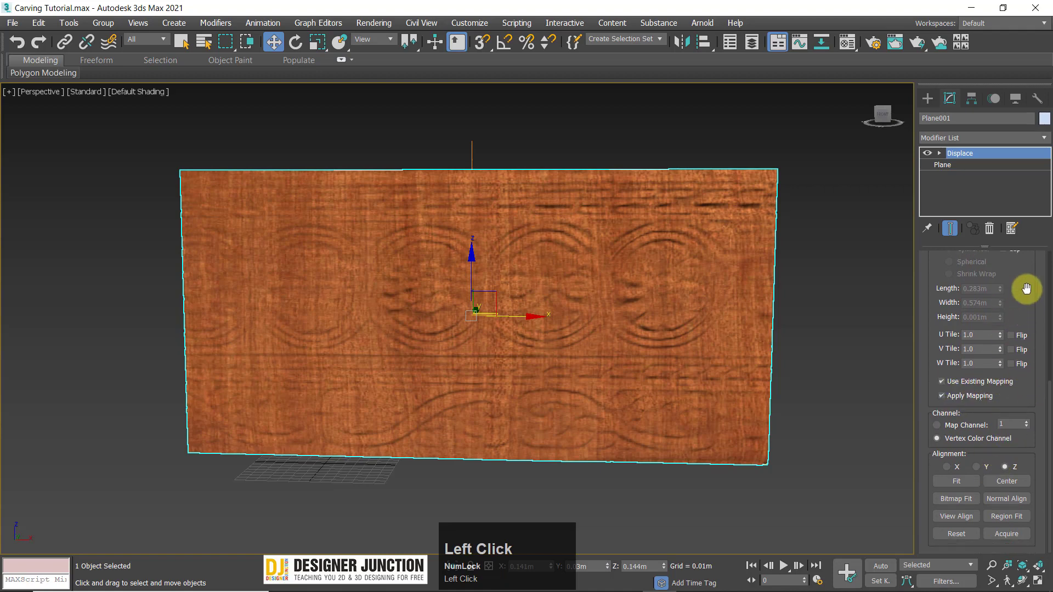
{"action": "left_click_drag", "start_coordinate": [1027, 289], "coordinate": [1035, 404]}
{"action": "scroll", "coordinate": [1015, 446], "scroll_direction": "down", "scroll_amount": 5}
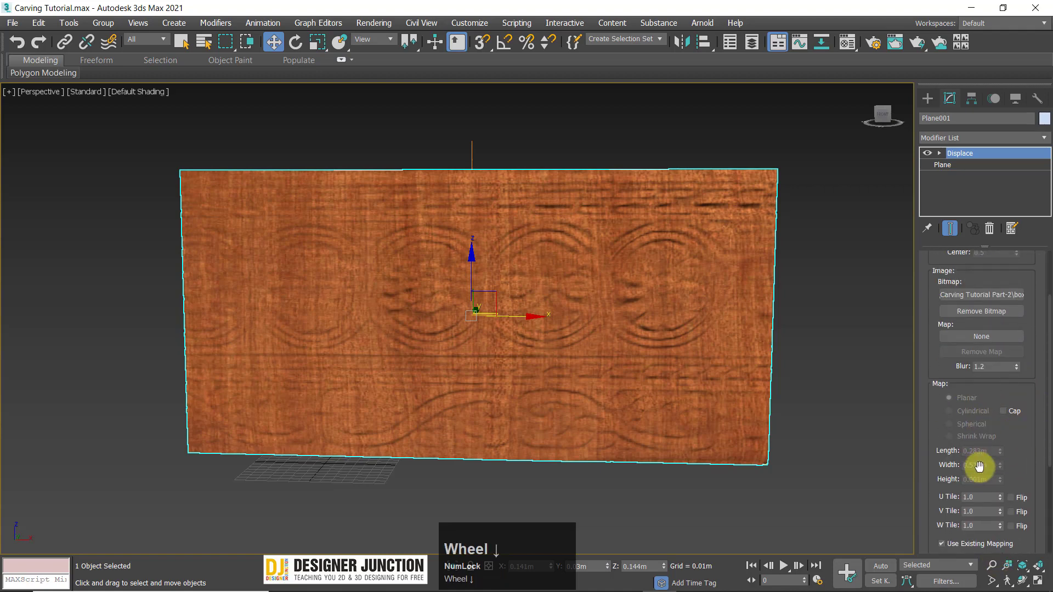
{"action": "scroll", "coordinate": [979, 467], "scroll_direction": "down", "scroll_amount": 2}
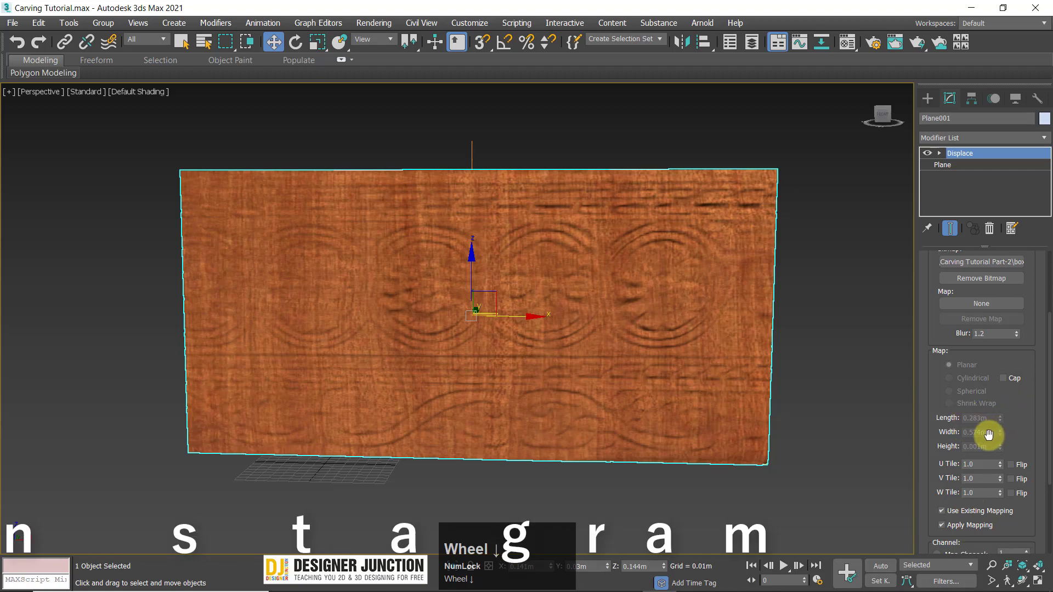
Step: Disable Apply Mapping and Use Existing Mapping, and shrink the displacement gizmo to 0.229 m length and 0.476 m width
{"action": "left_click_drag", "start_coordinate": [1018, 412], "coordinate": [1022, 353]}
{"action": "left_click", "coordinate": [958, 466]}
{"action": "left_click", "coordinate": [959, 452]}
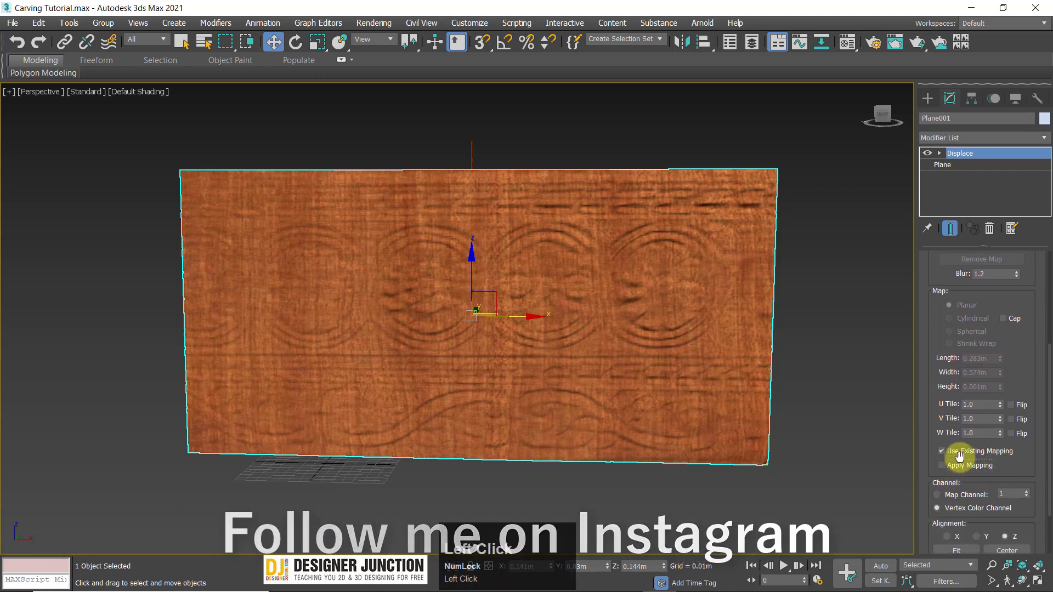
{"action": "left_click_drag", "start_coordinate": [999, 357], "coordinate": [1000, 393]}
{"action": "key", "text": "alt+w"}
{"action": "key", "text": "alt+w"}
{"action": "scroll", "coordinate": [465, 313], "scroll_direction": "down", "scroll_amount": 2}
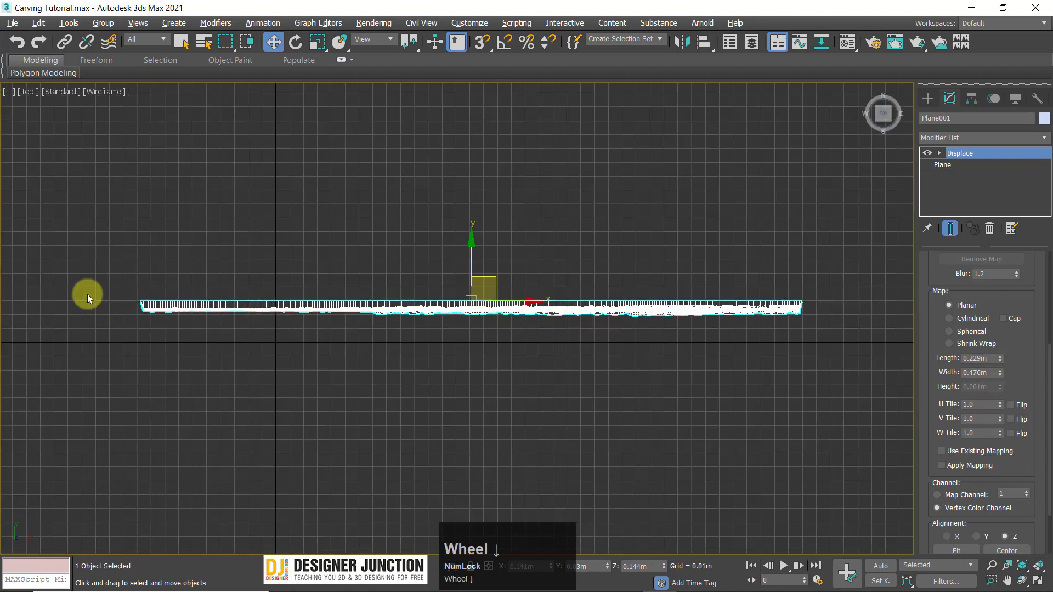
{"action": "key", "text": "alt+w"}
{"action": "middle_click_drag", "start_coordinate": [552, 393], "coordinate": [252, 339], "text": "alt"}
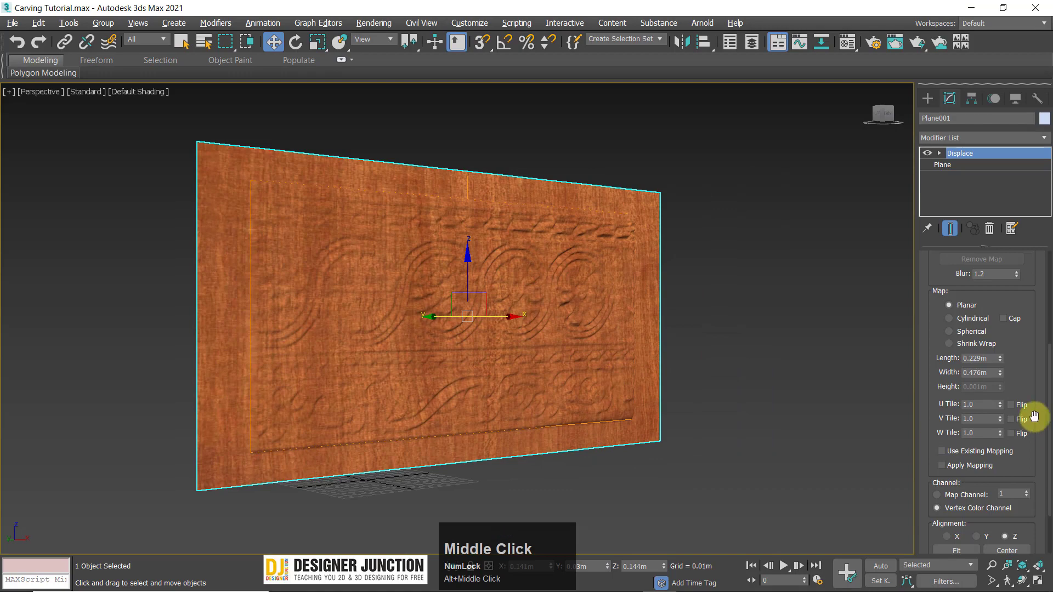
Step: Try a displacement gizmo length of 0.309 m, inspect the relief and undo the change
{"action": "left_click_drag", "start_coordinate": [1000, 359], "coordinate": [924, 343]}
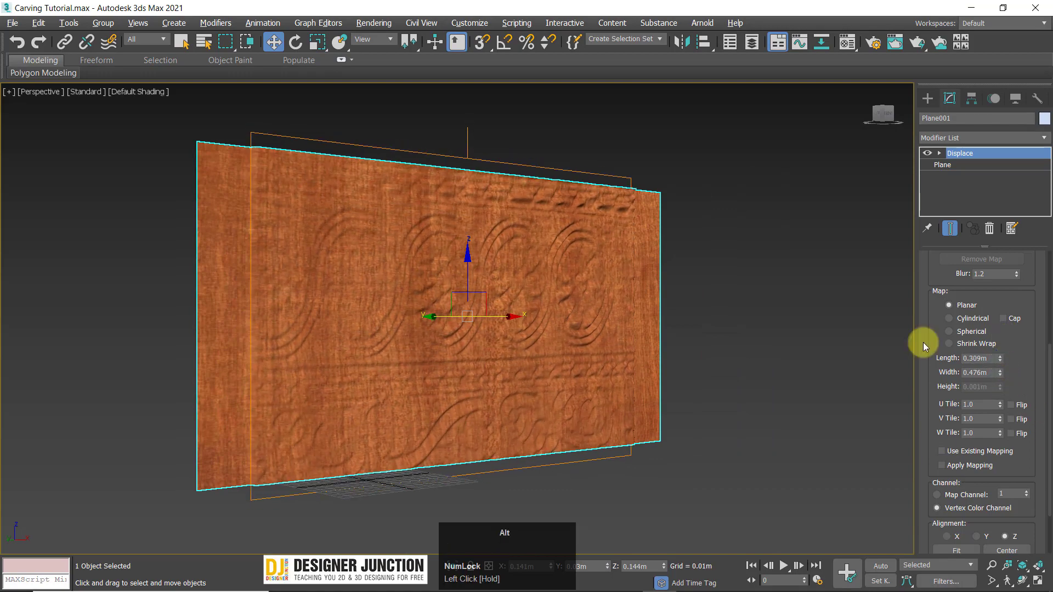
{"action": "key", "text": "alt+w"}
{"action": "key", "text": "alt+w"}
{"action": "mouse_move", "coordinate": [740, 403]}
{"action": "middle_mouse_down", "text": "alt"}
{"action": "mouse_move", "coordinate": [699, 392]}
{"action": "mouse_move", "coordinate": [627, 421]}
{"action": "mouse_move", "coordinate": [616, 399]}
{"action": "mouse_move", "coordinate": [628, 396]}
{"action": "middle_mouse_up", "text": "alt"}
{"action": "key", "text": "ctrl+z"}
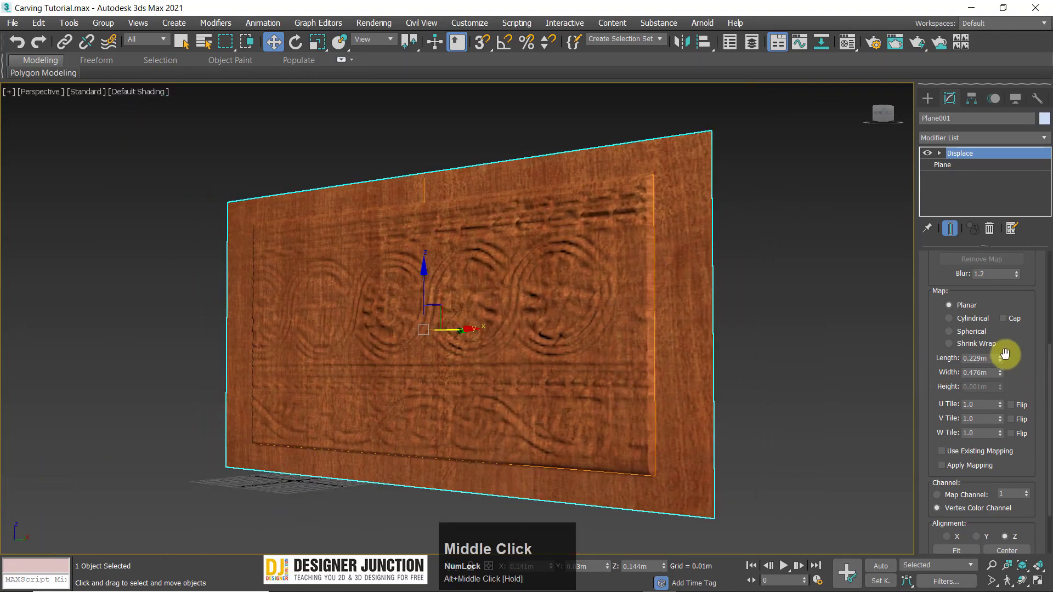
Step: Enlarge the displacement gizmo to 0.257 m length and 0.507 m width, leaving a narrow border around the carving
{"action": "middle_click_drag", "start_coordinate": [685, 340], "coordinate": [635, 369], "text": "alt"}
{"action": "scroll", "coordinate": [587, 303], "scroll_direction": "up", "scroll_amount": 4}
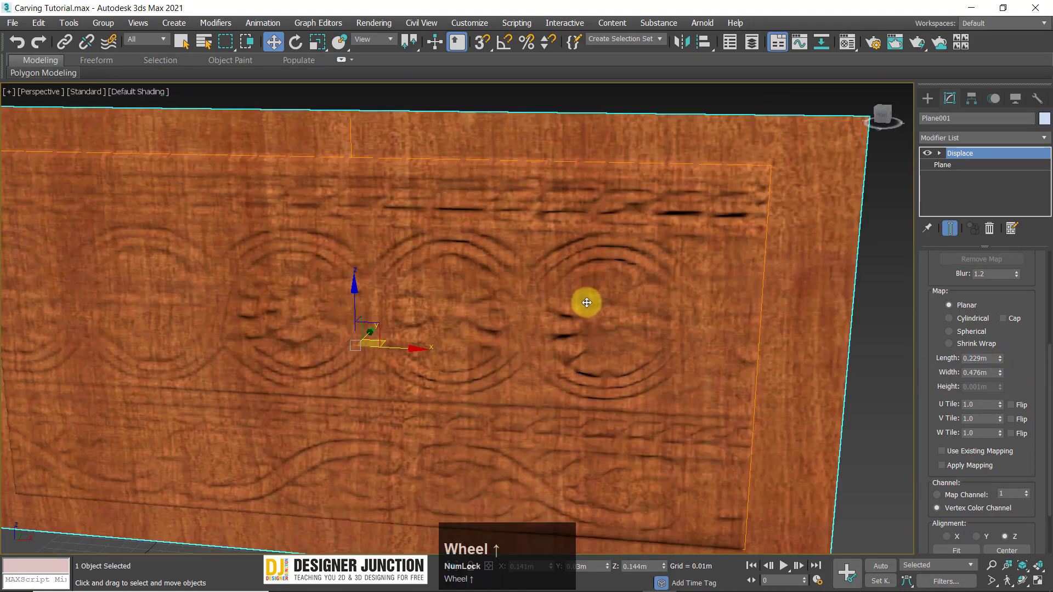
{"action": "left_click_drag", "start_coordinate": [1000, 375], "coordinate": [1001, 349]}
{"action": "scroll", "coordinate": [620, 351], "scroll_direction": "down", "scroll_amount": 4}
{"action": "middle_click_drag", "start_coordinate": [621, 350], "coordinate": [610, 323], "text": "alt"}
Step: Reset the displacement blur to 0 and inspect the carving's surface up close at an angle
{"action": "left_click_drag", "start_coordinate": [1018, 363], "coordinate": [1004, 551]}
{"action": "right_click", "coordinate": [1015, 450]}
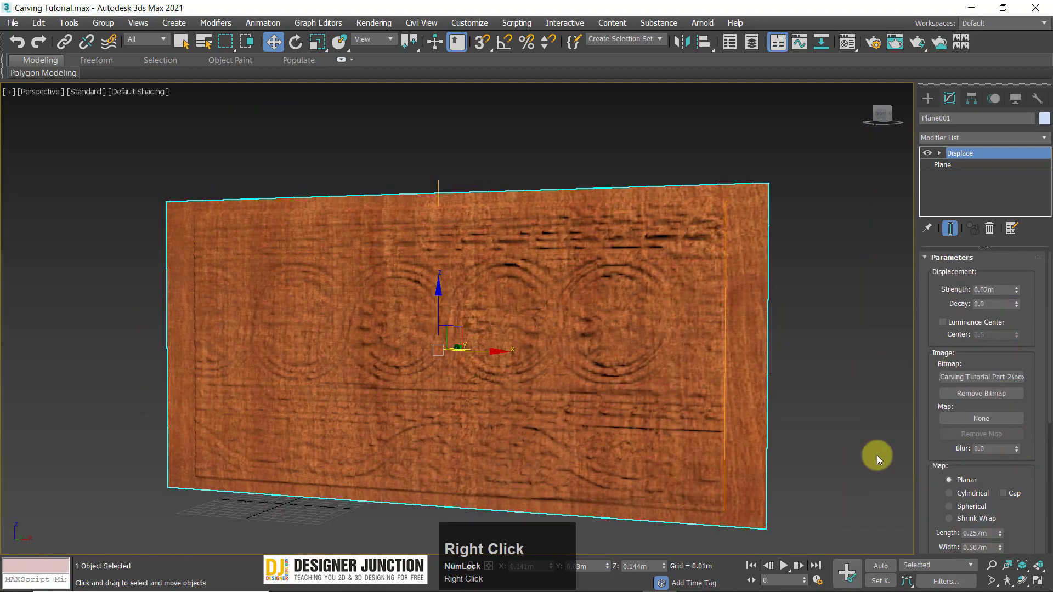
{"action": "mouse_move", "coordinate": [691, 370]}
{"action": "middle_mouse_down"}
{"action": "mouse_move", "coordinate": [699, 362]}
{"action": "mouse_move", "coordinate": [565, 324]}
{"action": "mouse_move", "coordinate": [560, 343]}
{"action": "mouse_move", "coordinate": [609, 336]}
{"action": "mouse_move", "coordinate": [604, 305]}
{"action": "mouse_move", "coordinate": [668, 298]}
{"action": "mouse_move", "coordinate": [590, 281]}
{"action": "mouse_move", "coordinate": [525, 311]}
{"action": "middle_mouse_up"}
{"action": "left_click", "coordinate": [686, 154]}
{"action": "scroll", "coordinate": [564, 324], "scroll_direction": "up", "scroll_amount": 2}
{"action": "scroll", "coordinate": [535, 333], "scroll_direction": "up", "scroll_amount": 5}
{"action": "scroll", "coordinate": [538, 331], "scroll_direction": "down", "scroll_amount": 5}
{"action": "scroll", "coordinate": [604, 306], "scroll_direction": "up", "scroll_amount": 2}
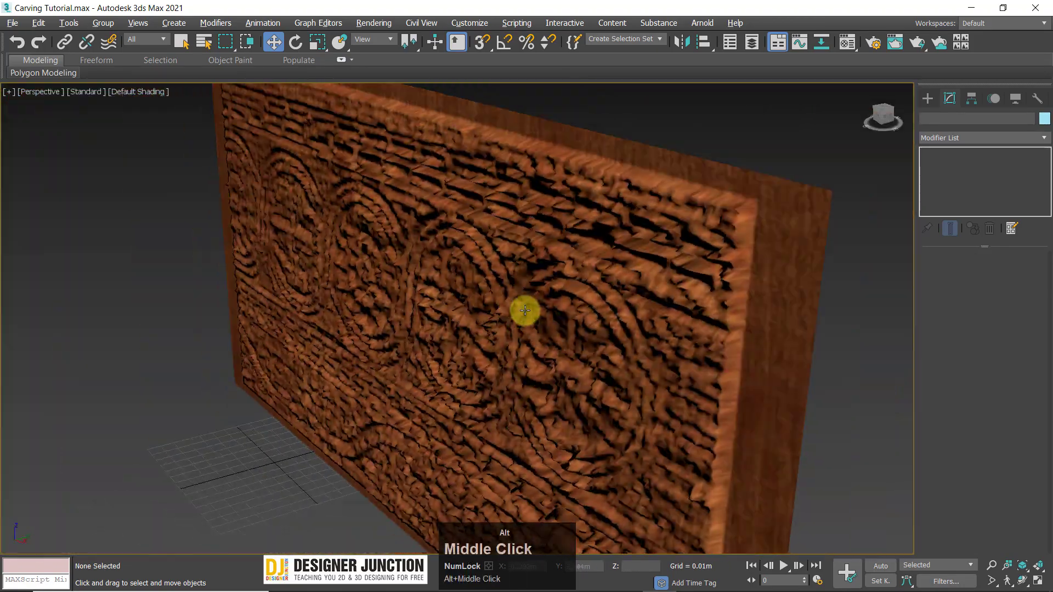
Step: Select the panel, smooth the carving with a displacement blur of 1.58 and view the whole relief
{"action": "left_click", "coordinate": [528, 309]}
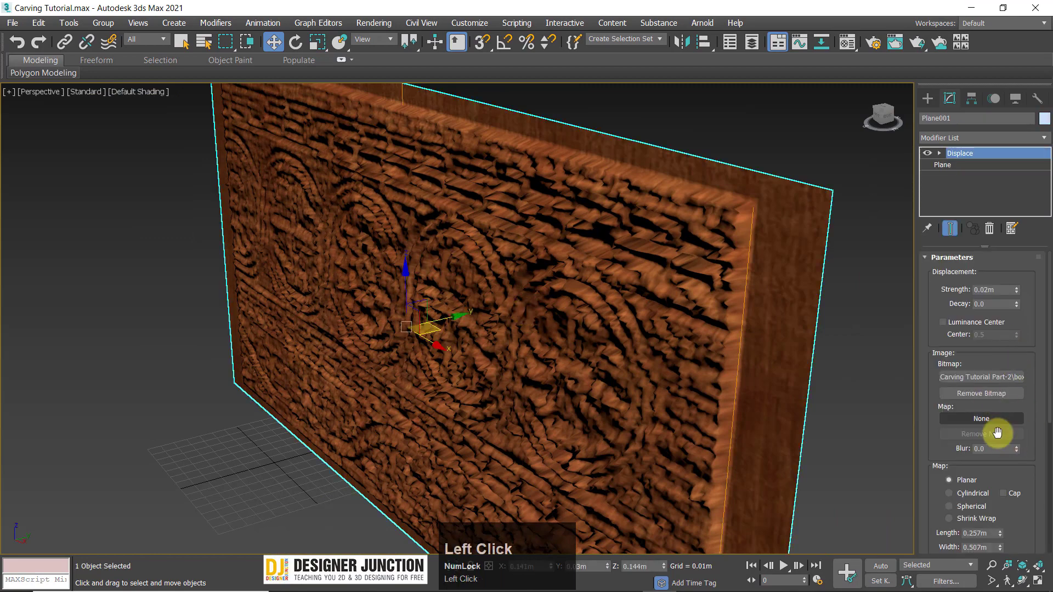
{"action": "left_click_drag", "start_coordinate": [1018, 447], "coordinate": [1034, 378]}
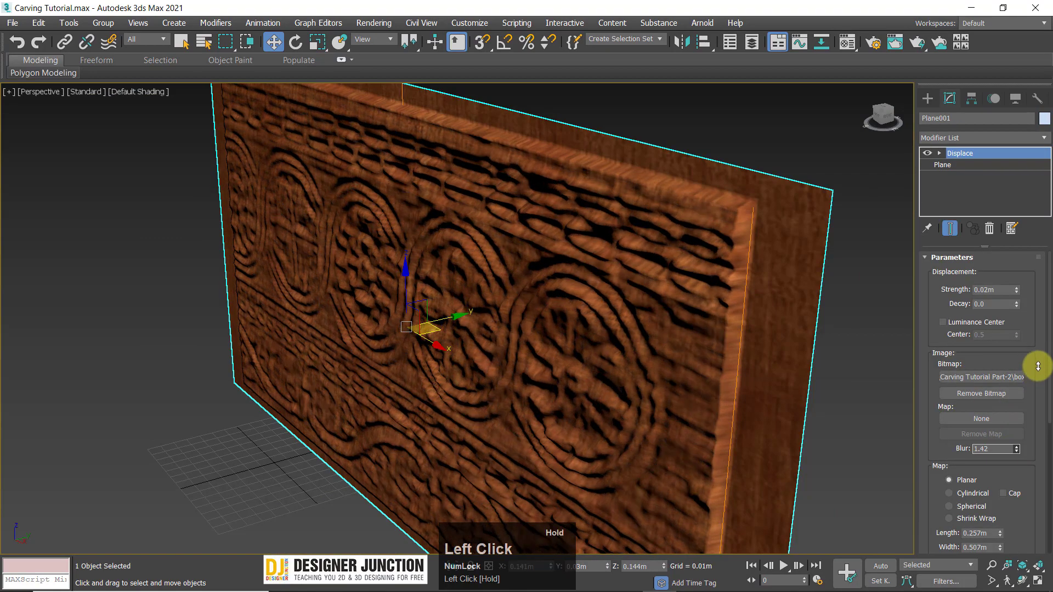
{"action": "middle_click_drag", "start_coordinate": [629, 336], "coordinate": [564, 308], "text": "alt"}
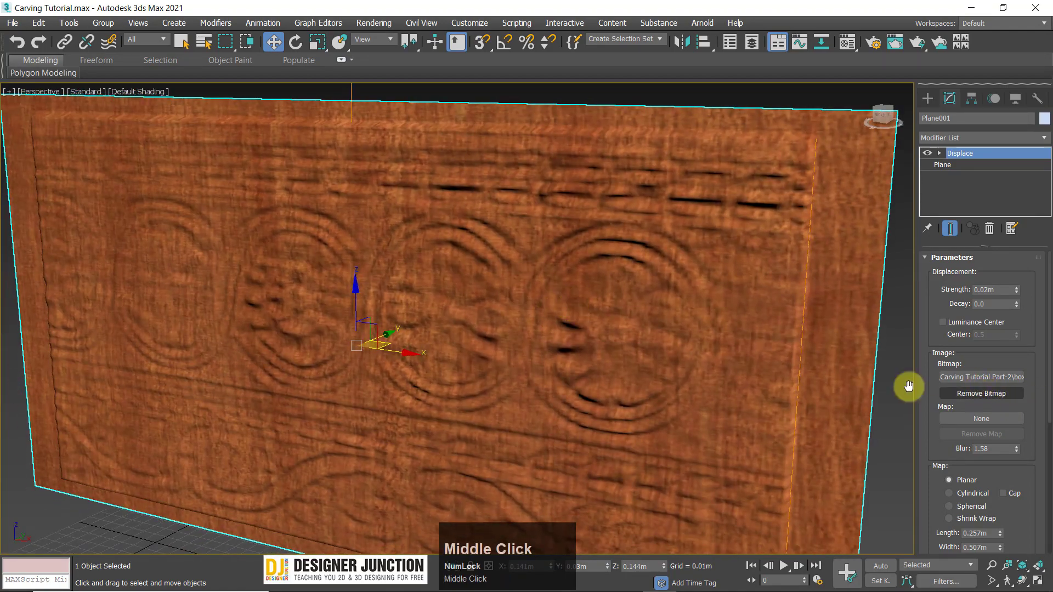
{"action": "scroll", "coordinate": [909, 387], "scroll_direction": "down", "scroll_amount": 3}
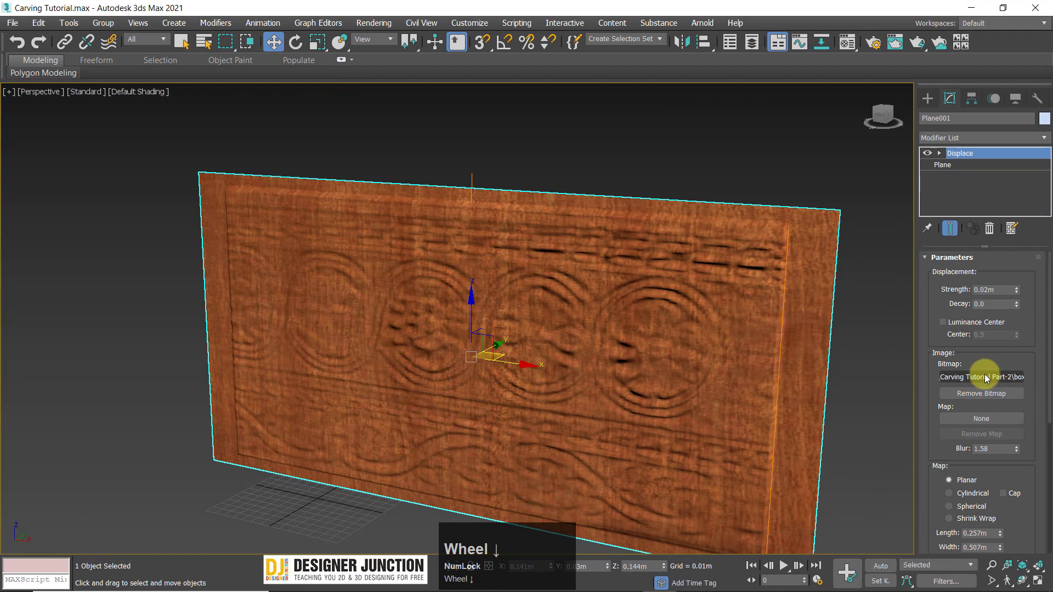
Step: Scale the plane down along its width so that the panel becomes roughly square
{"action": "left_click", "coordinate": [946, 166]}
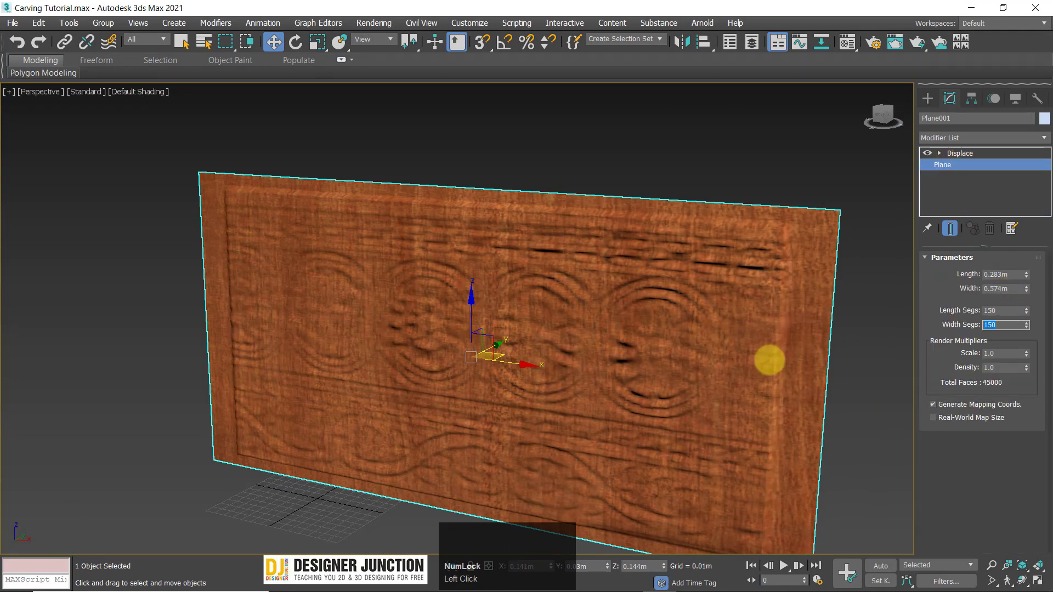
{"action": "middle_click_drag", "start_coordinate": [609, 291], "coordinate": [599, 278]}
{"action": "key", "text": "r"}
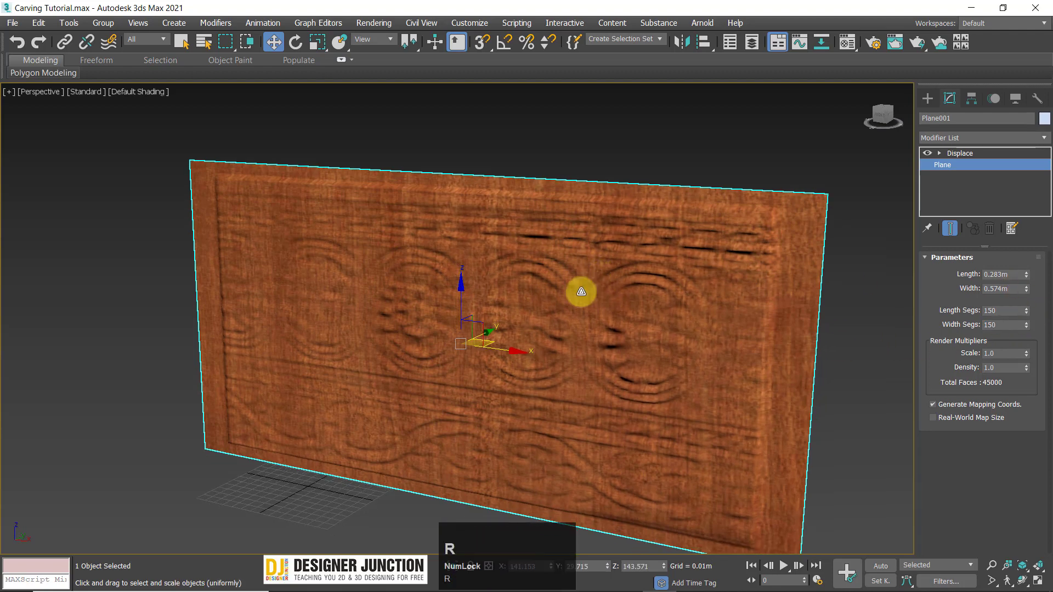
{"action": "left_click_drag", "start_coordinate": [535, 357], "coordinate": [489, 353]}
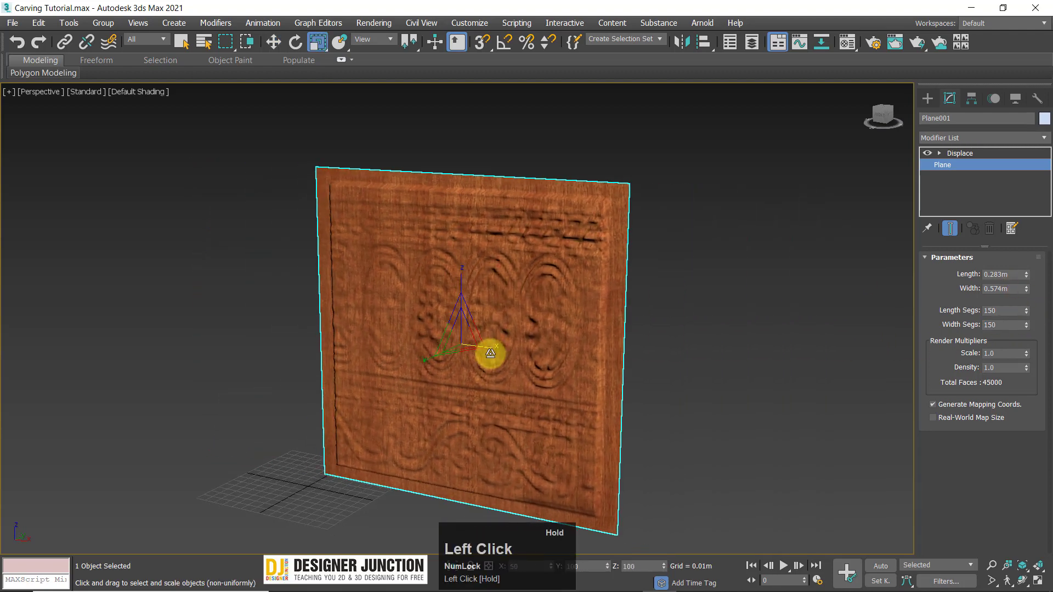
{"action": "key", "text": "w"}
{"action": "middle_click_drag", "start_coordinate": [489, 353], "coordinate": [637, 340], "text": "alt"}
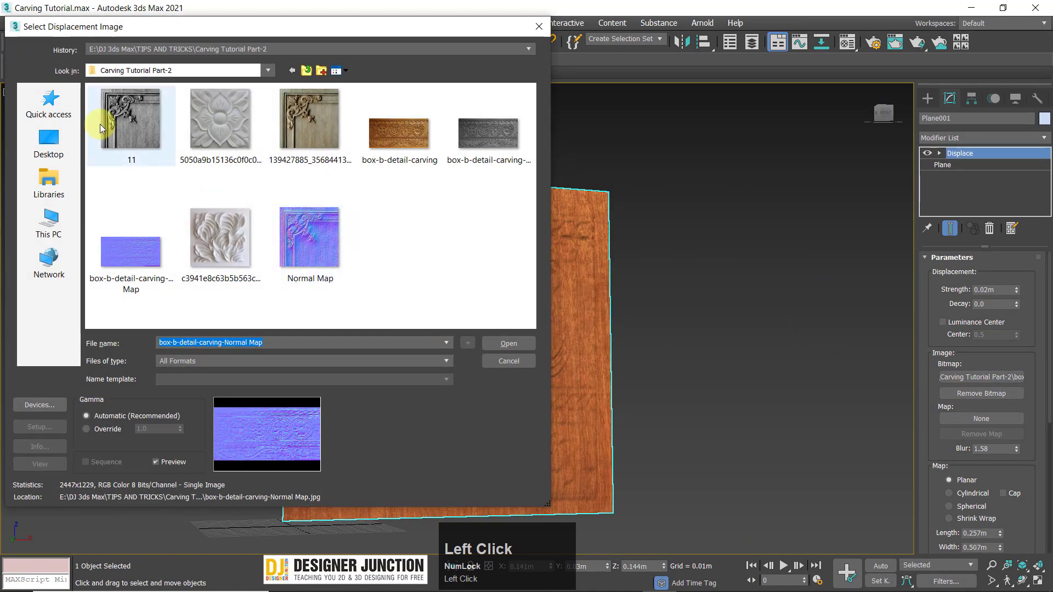
Step: Replace the Displace bitmap with the flower carving image 5050a9b15136c0f0c0ba6378dfd6e73f
{"action": "left_click", "coordinate": [219, 124]}
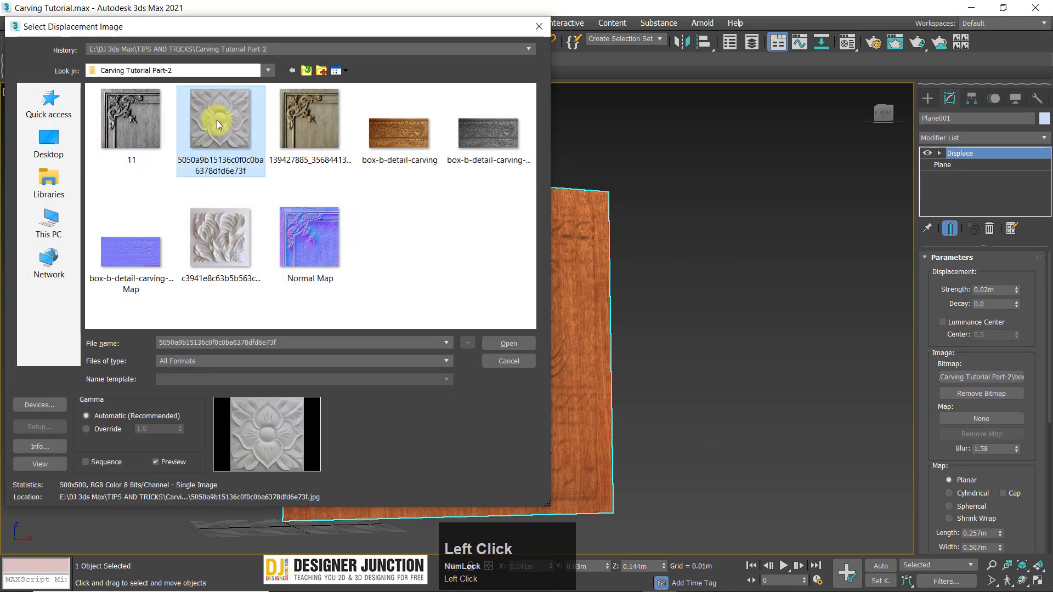
{"action": "left_click", "coordinate": [220, 237]}
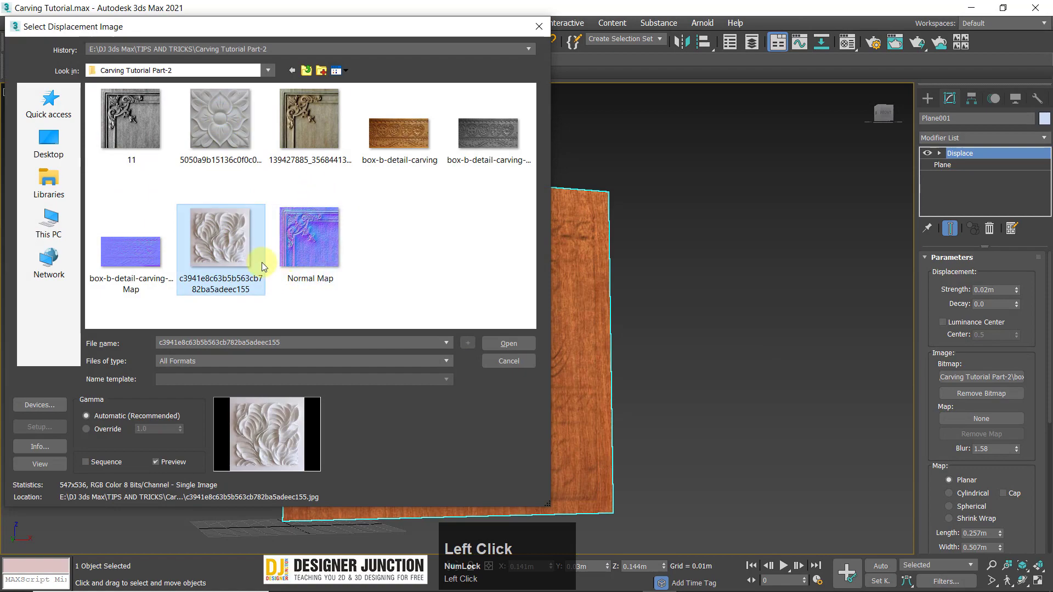
{"action": "double_click", "coordinate": [222, 125]}
{"action": "middle_click_drag", "start_coordinate": [536, 344], "coordinate": [959, 349]}
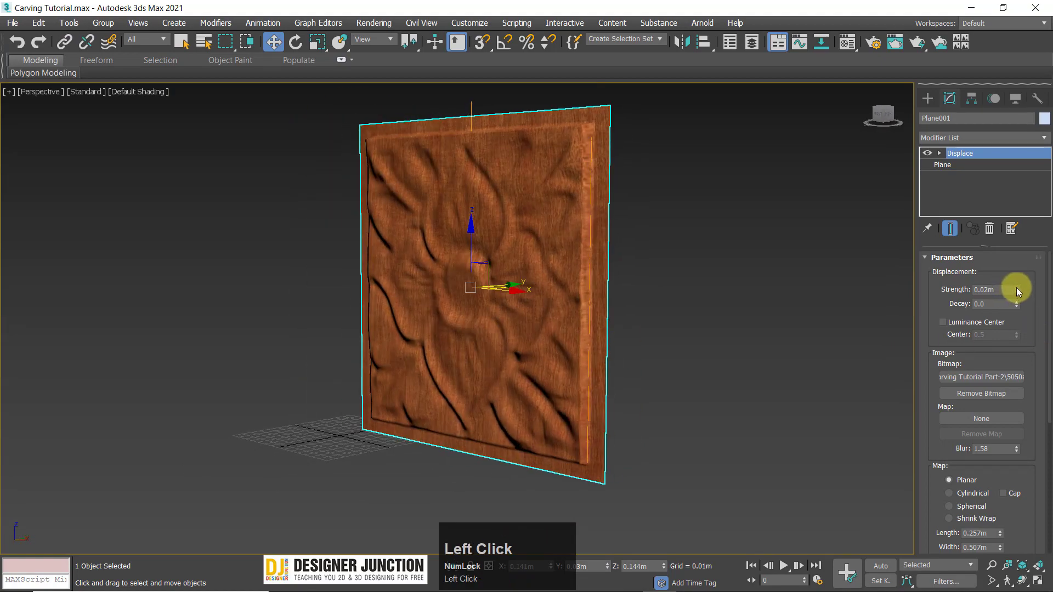
Step: Set the displacement strength to 0.029 m and inspect the flower relief from several angles
{"action": "left_click_drag", "start_coordinate": [1017, 291], "coordinate": [1018, 262]}
{"action": "middle_click_drag", "start_coordinate": [707, 321], "coordinate": [604, 329], "text": "alt"}
{"action": "left_click", "coordinate": [606, 328]}
{"action": "middle_click_drag", "start_coordinate": [719, 350], "coordinate": [466, 362]}
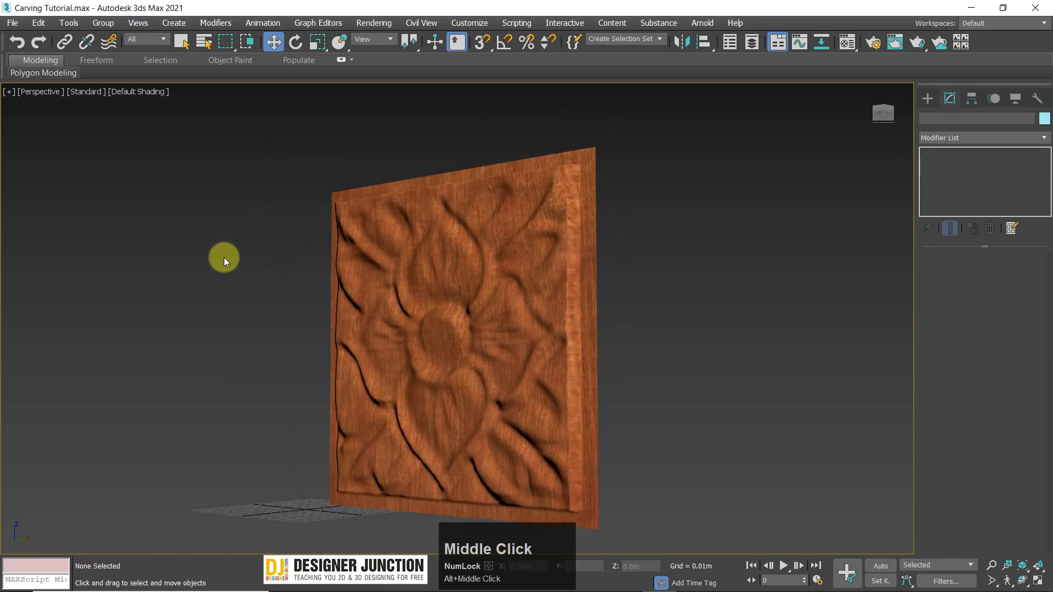
{"action": "left_click", "coordinate": [493, 281]}
{"action": "mouse_move", "coordinate": [493, 282]}
{"action": "middle_mouse_down", "text": "alt"}
{"action": "mouse_move", "coordinate": [501, 296]}
{"action": "mouse_move", "coordinate": [489, 289]}
{"action": "middle_mouse_up", "text": "alt"}
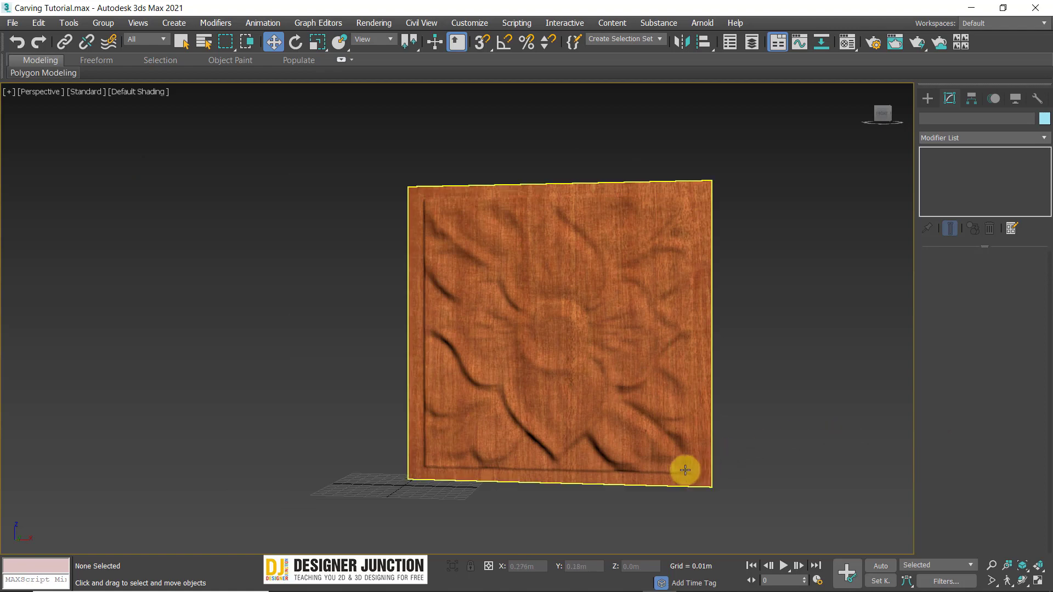
{"action": "left_click", "coordinate": [518, 329]}
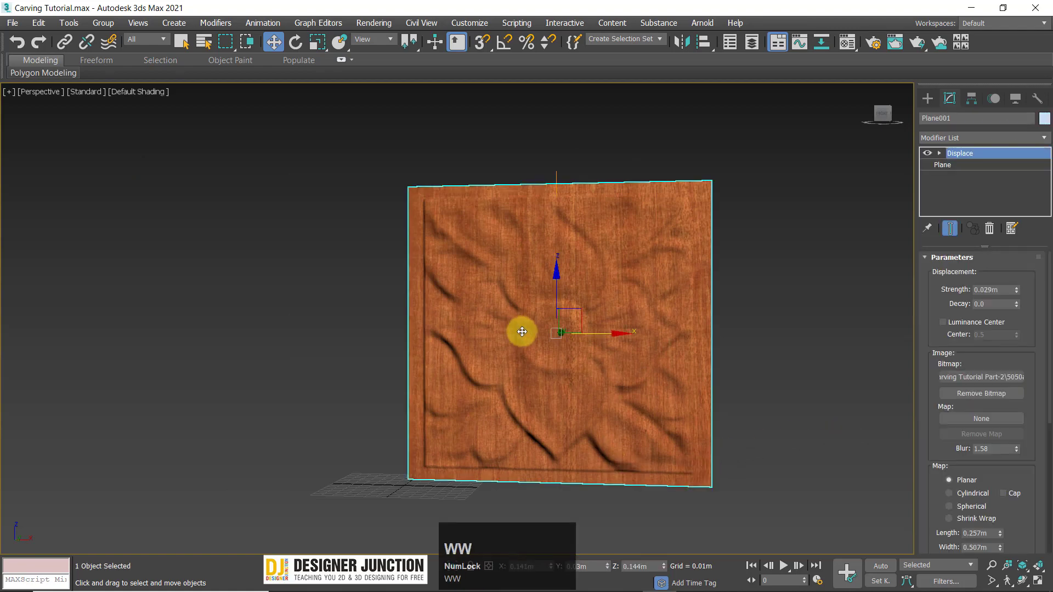
{"action": "key", "text": "z"}
{"action": "middle_click_drag", "start_coordinate": [652, 430], "coordinate": [635, 395], "text": "alt"}
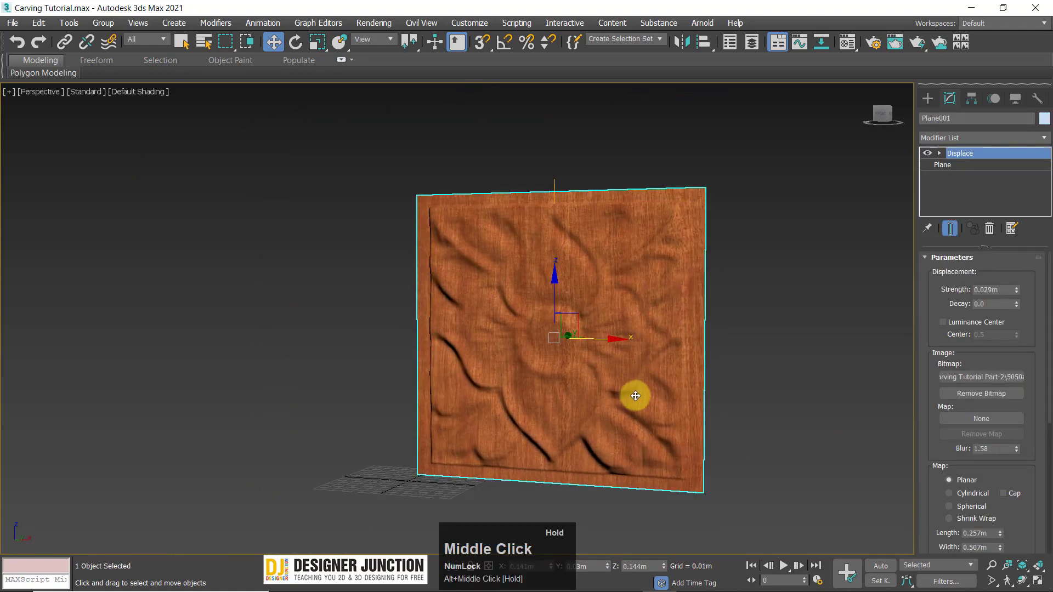
Step: Switch to the Carving Tutorial Part-2 folder in File Explorer and display its files as extra large icons
{"action": "mouse_move", "coordinate": [421, 586]}
{"action": "left_click", "coordinate": [357, 543]}
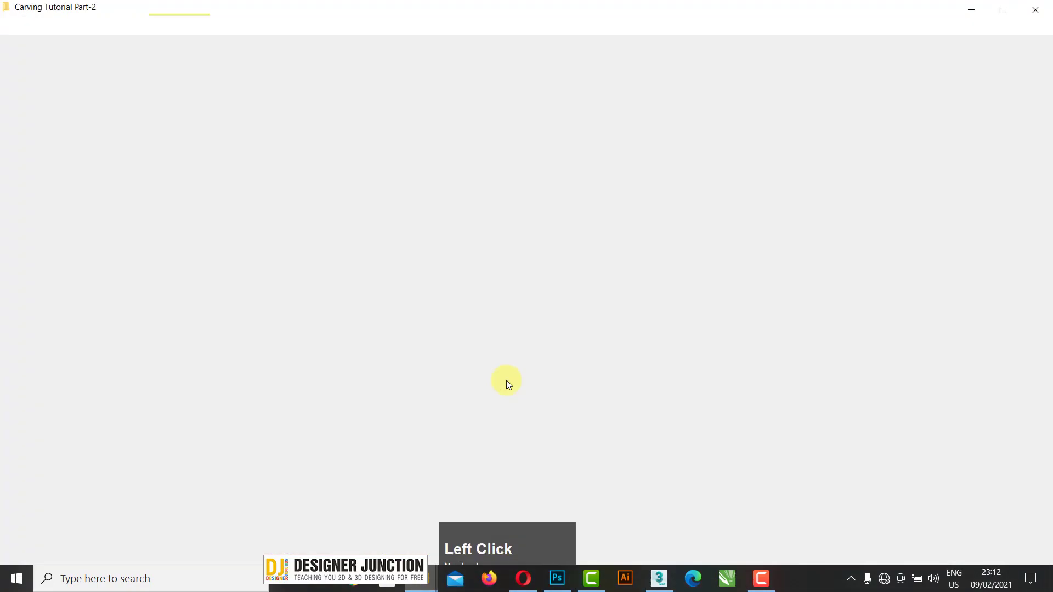
{"action": "left_click", "coordinate": [234, 157]}
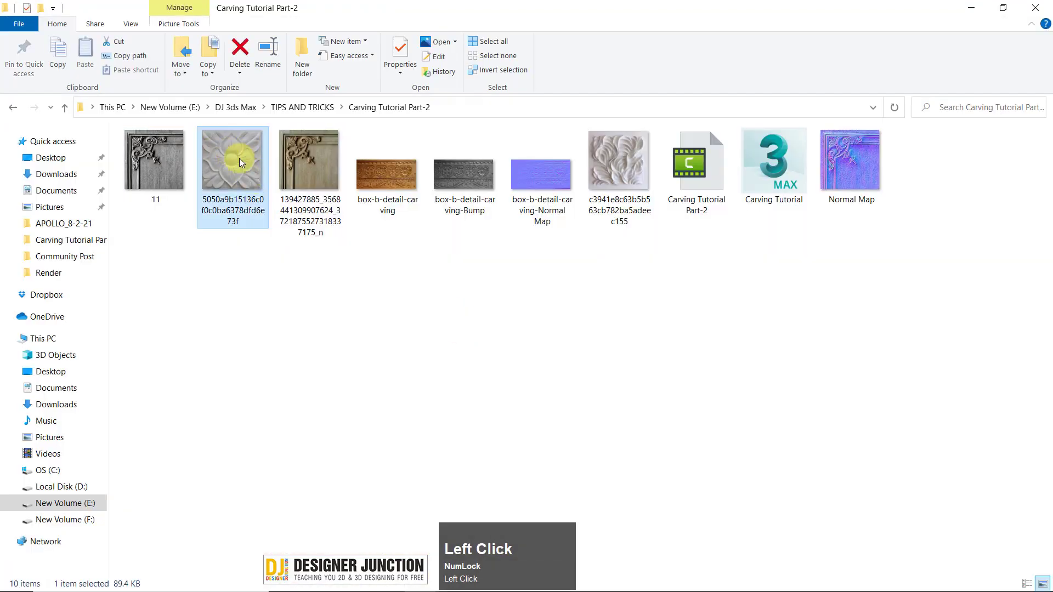
{"action": "right_click", "coordinate": [723, 310]}
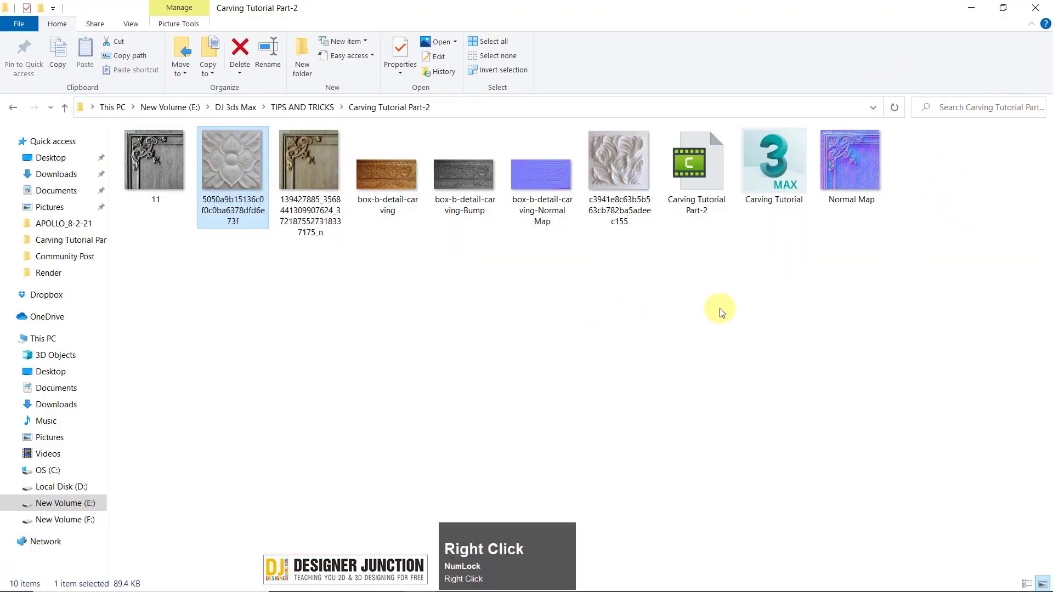
{"action": "left_click", "coordinate": [757, 318]}
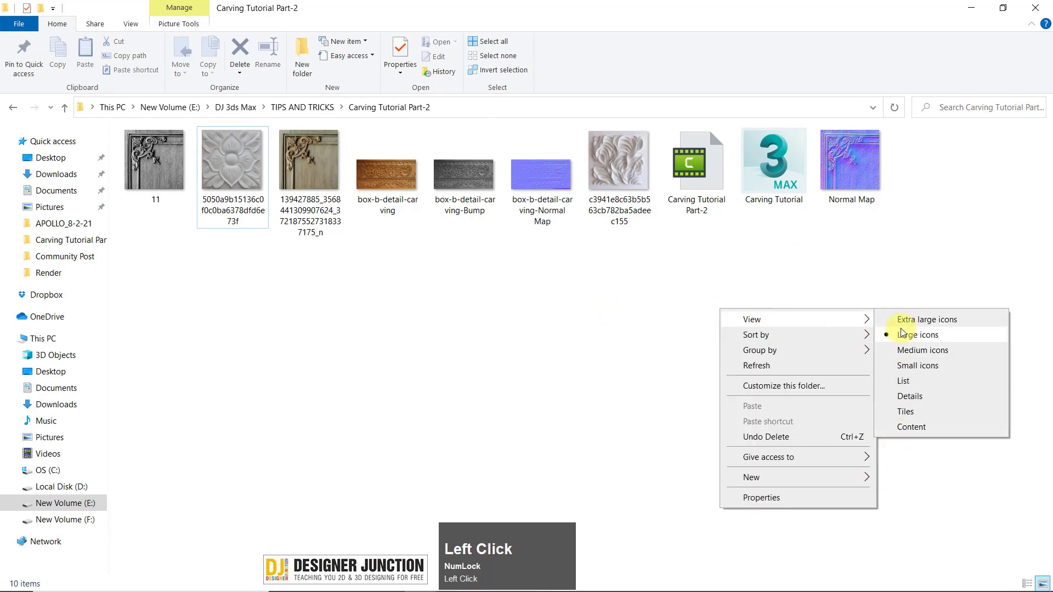
{"action": "left_click", "coordinate": [902, 321]}
Step: Compare the flower and leaf carving images with the box-b-detail-carving normal map and bump images
{"action": "left_click", "coordinate": [367, 180]}
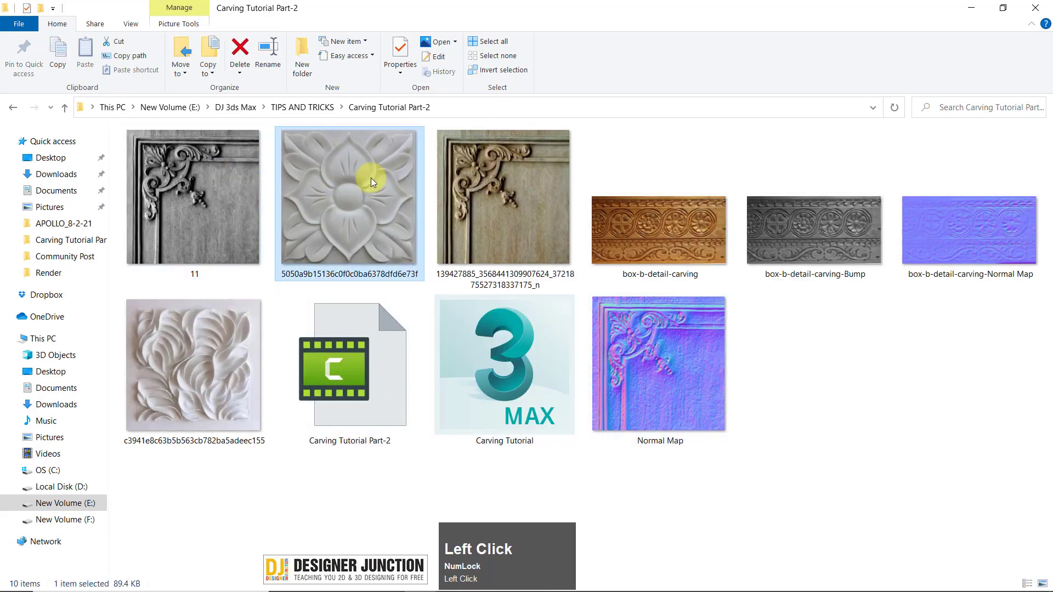
{"action": "left_click", "coordinate": [195, 360]}
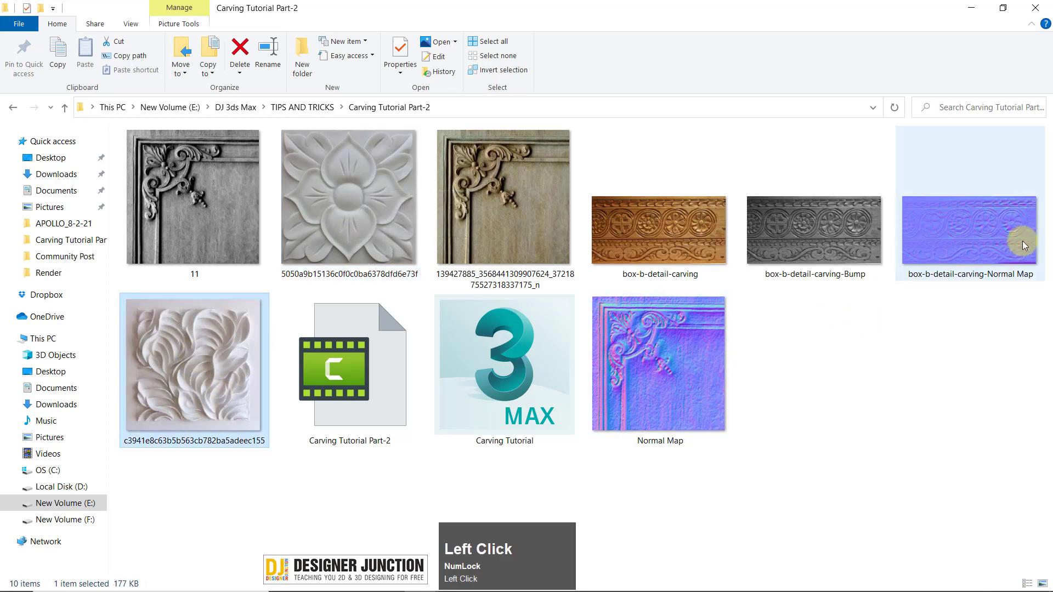
{"action": "left_click", "coordinate": [955, 246]}
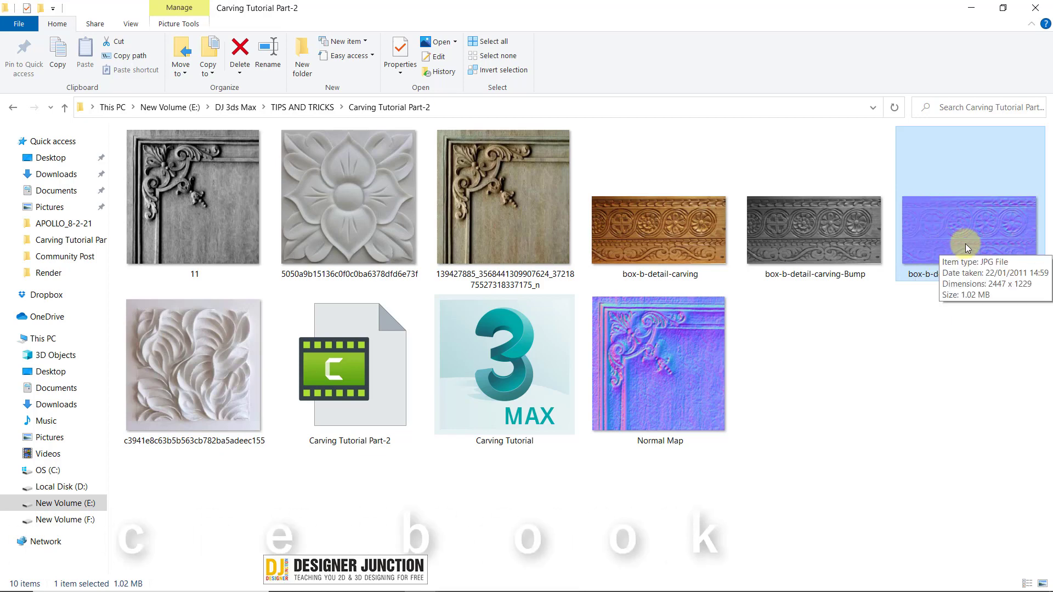
{"action": "left_click", "coordinate": [798, 221]}
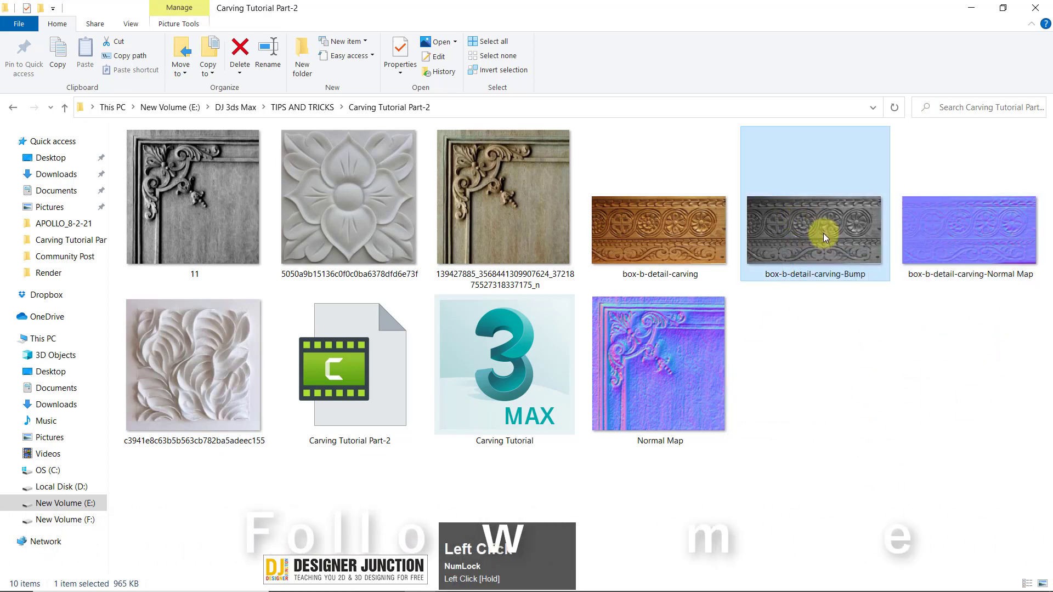
{"action": "left_click_drag", "start_coordinate": [815, 244], "coordinate": [813, 412]}
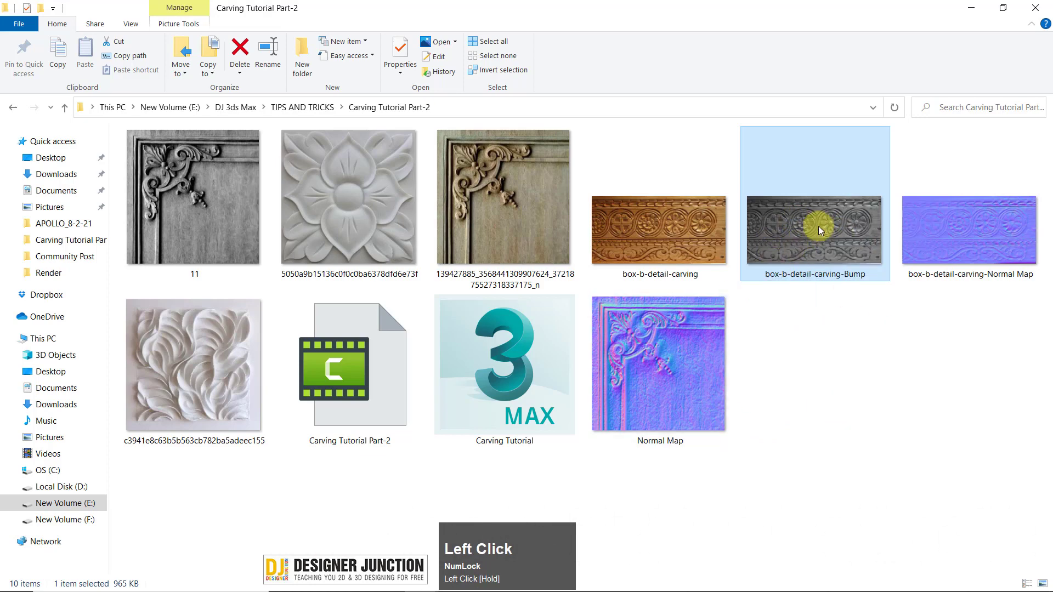
{"action": "left_click", "coordinate": [356, 196]}
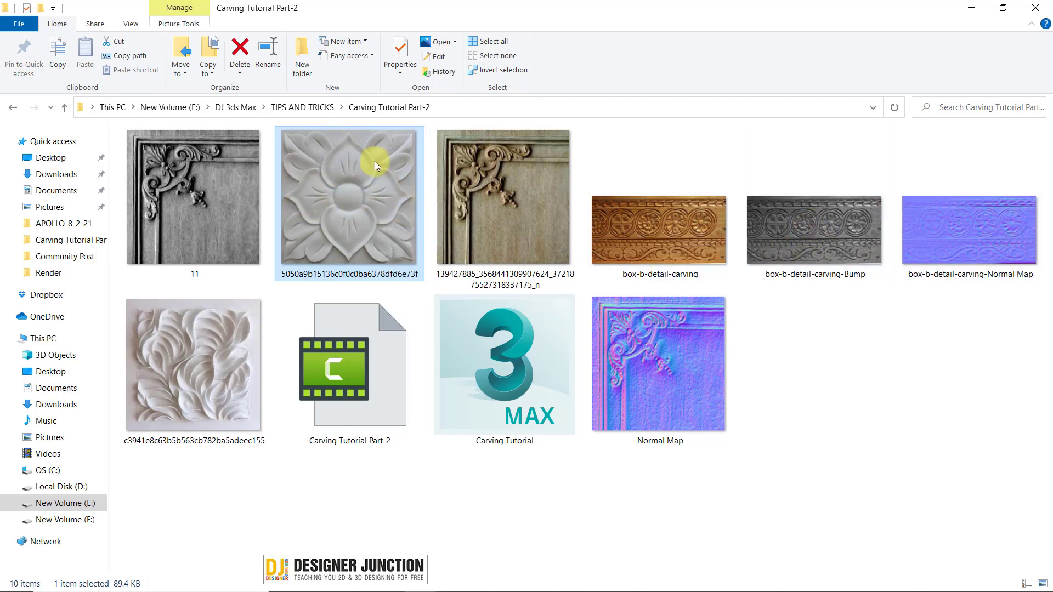
Step: Open box-b-detail-carving-Bump in Photoshop and brighten it with Levels, using input shadows 31 and midtones 3.87
{"action": "left_click_drag", "start_coordinate": [830, 269], "coordinate": [712, 42]}
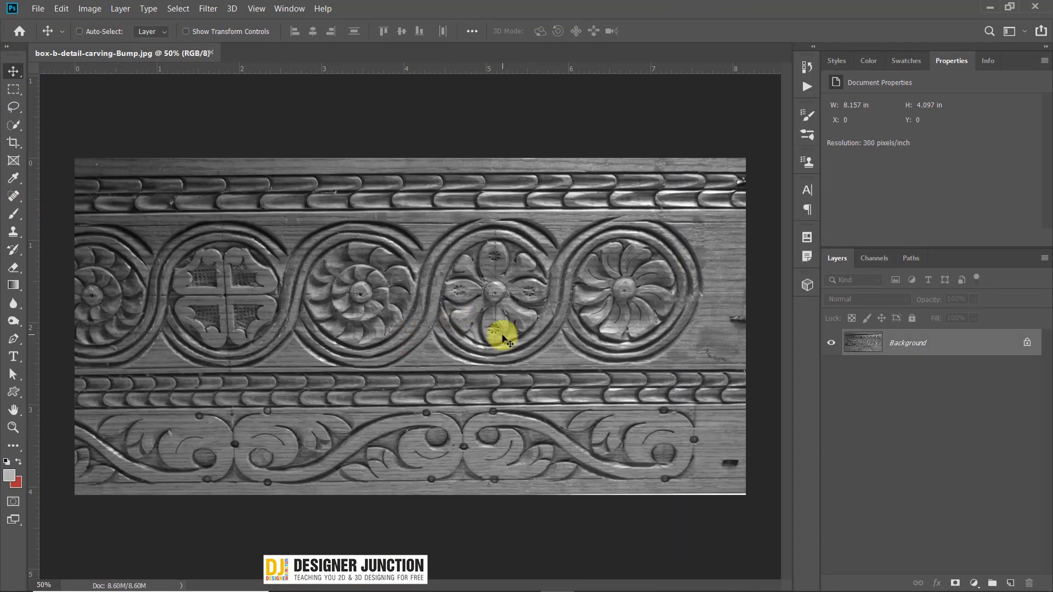
{"action": "key", "text": "ctrl+l"}
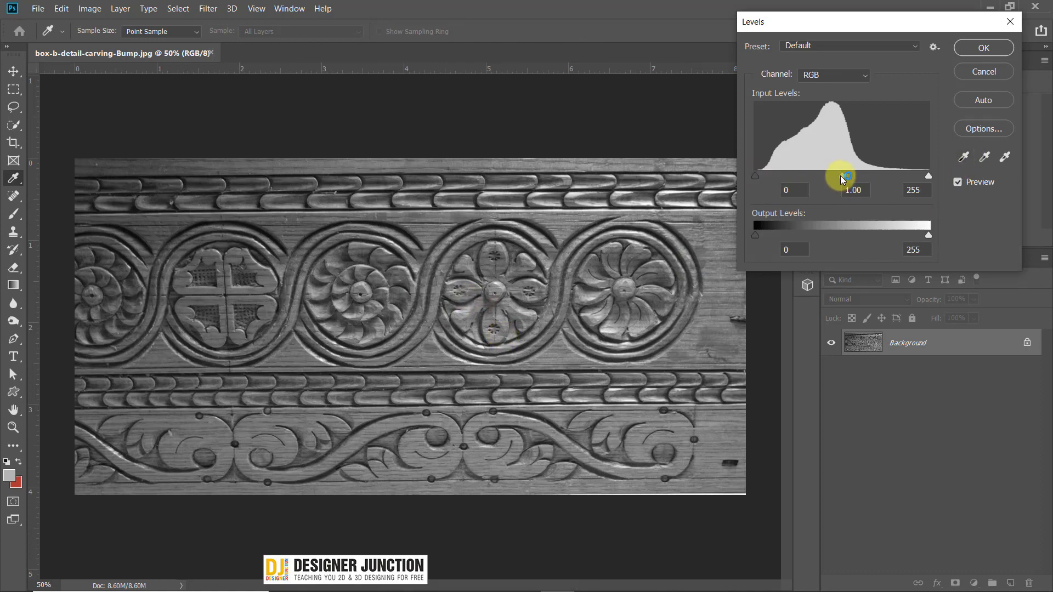
{"action": "left_click_drag", "start_coordinate": [839, 176], "coordinate": [787, 178]}
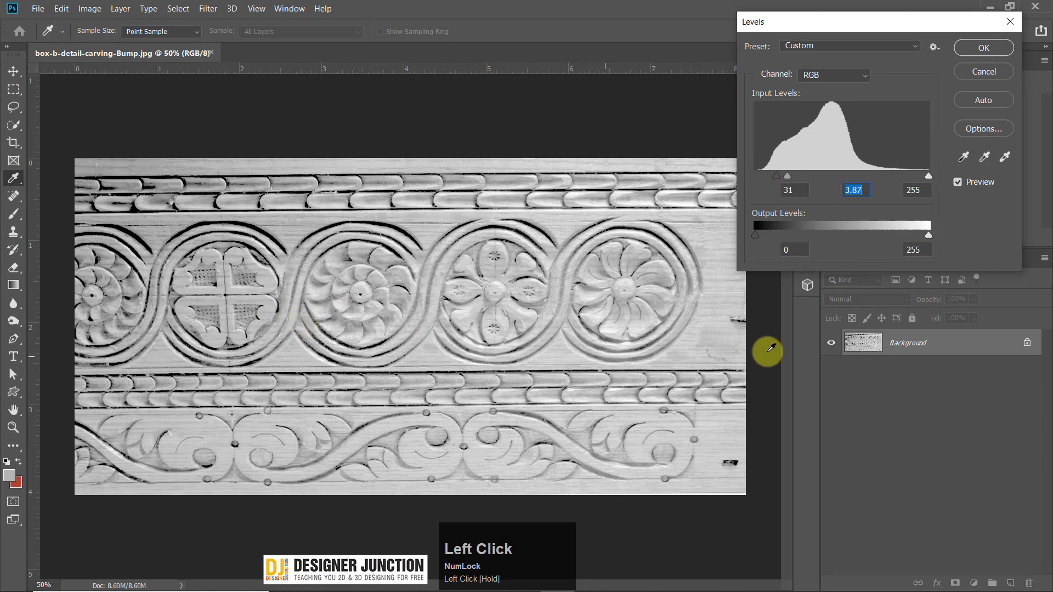
{"action": "left_click", "coordinate": [984, 50]}
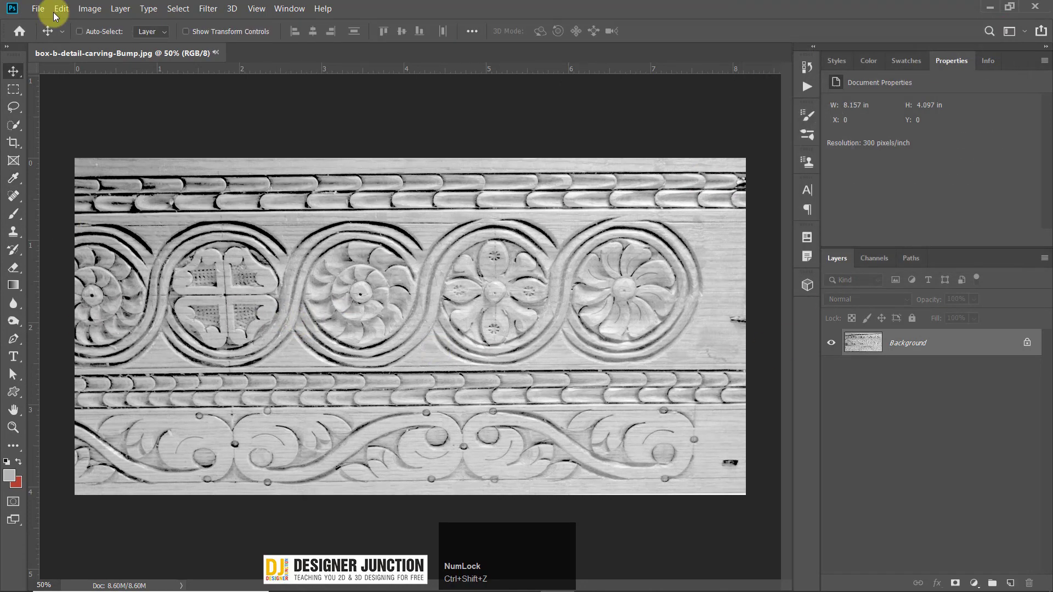
Step: Save the brightened image as the JPEG box-b-detail-carving-Bump-2 at quality 12 and select it in the folder
{"action": "left_click", "coordinate": [37, 9]}
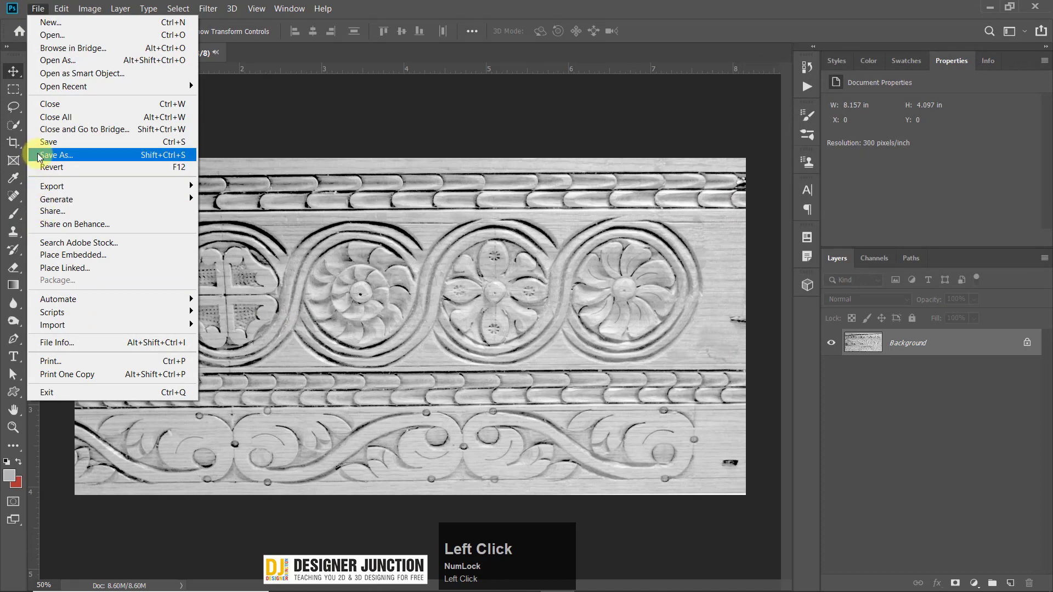
{"action": "left_click", "coordinate": [55, 156]}
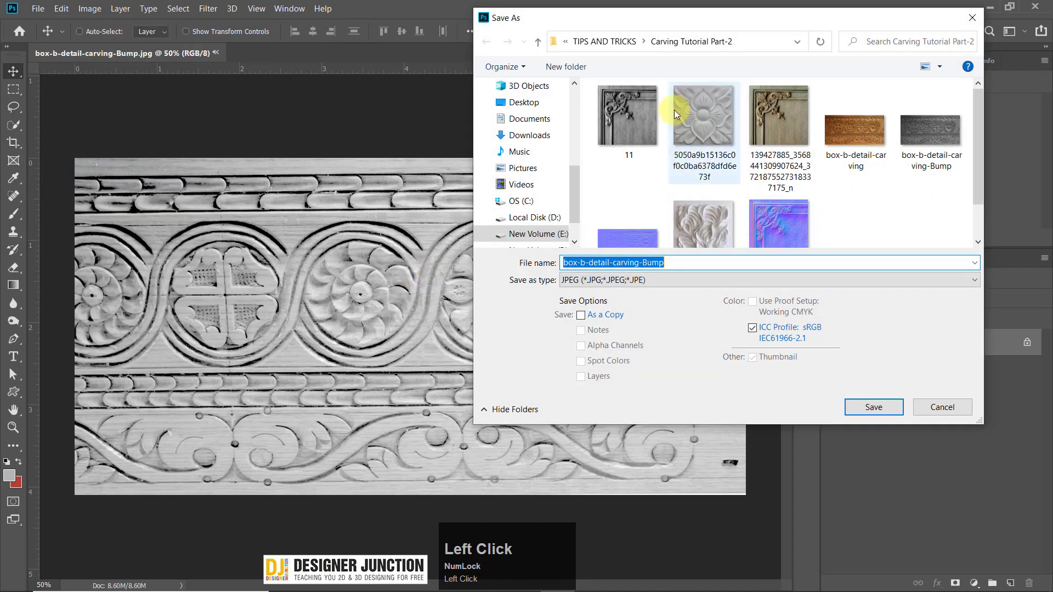
{"action": "left_click", "coordinate": [679, 262]}
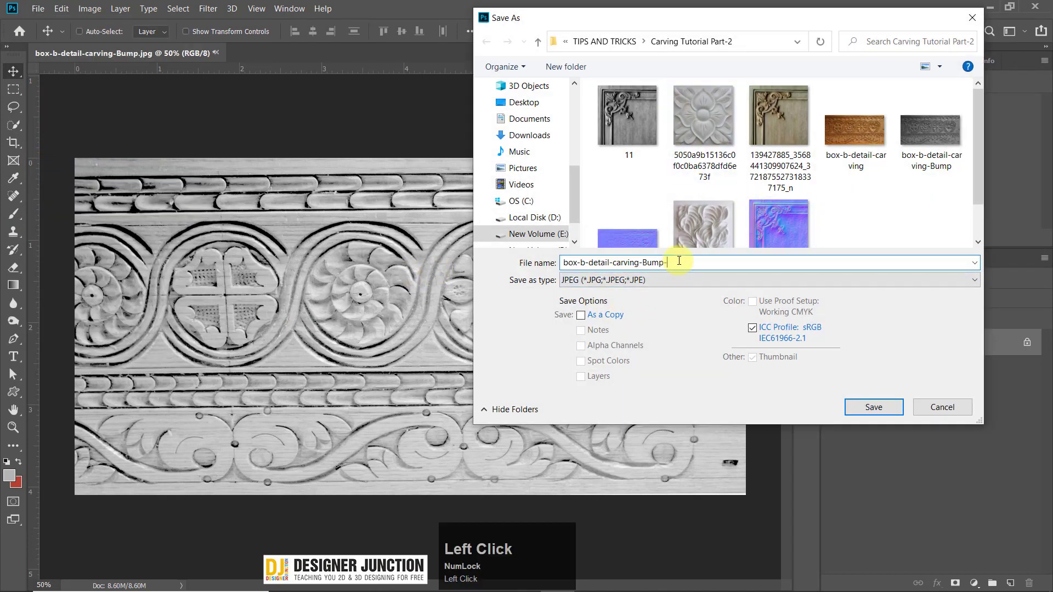
{"action": "key", "text": "Return"}
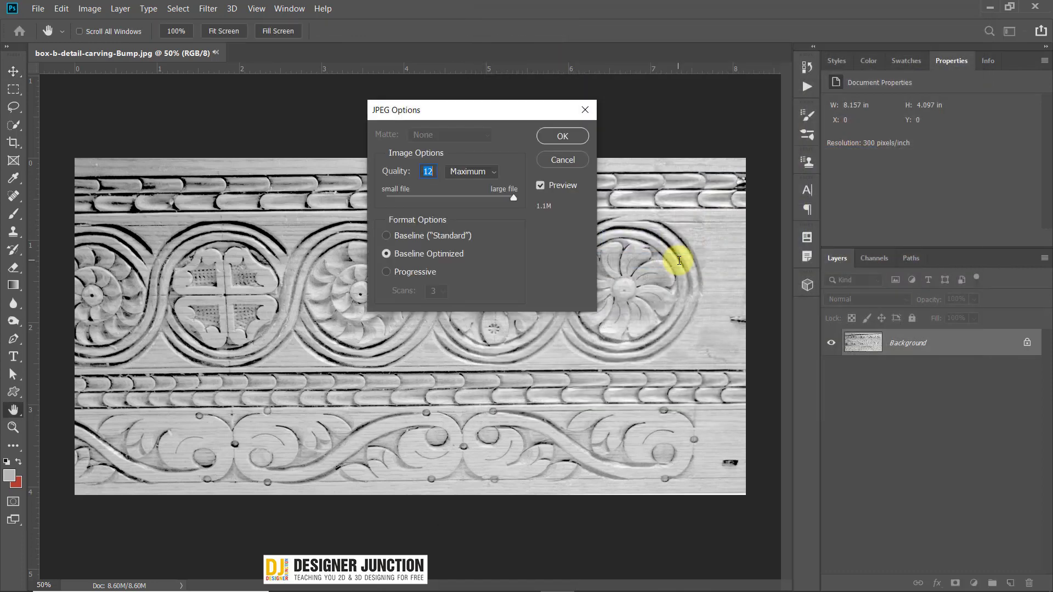
{"action": "key", "text": "Return"}
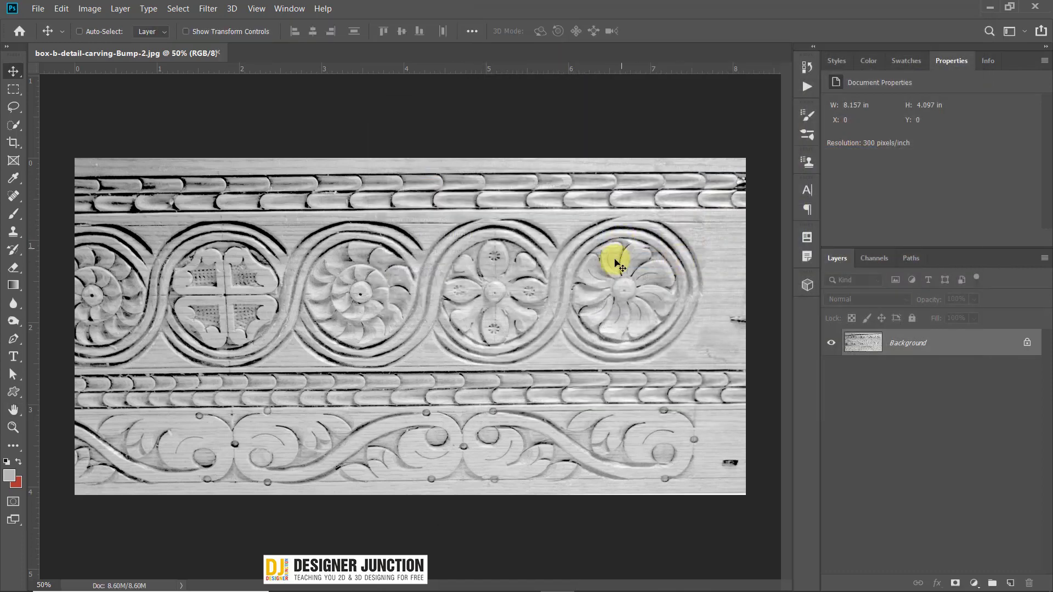
{"action": "left_click", "coordinate": [991, 9]}
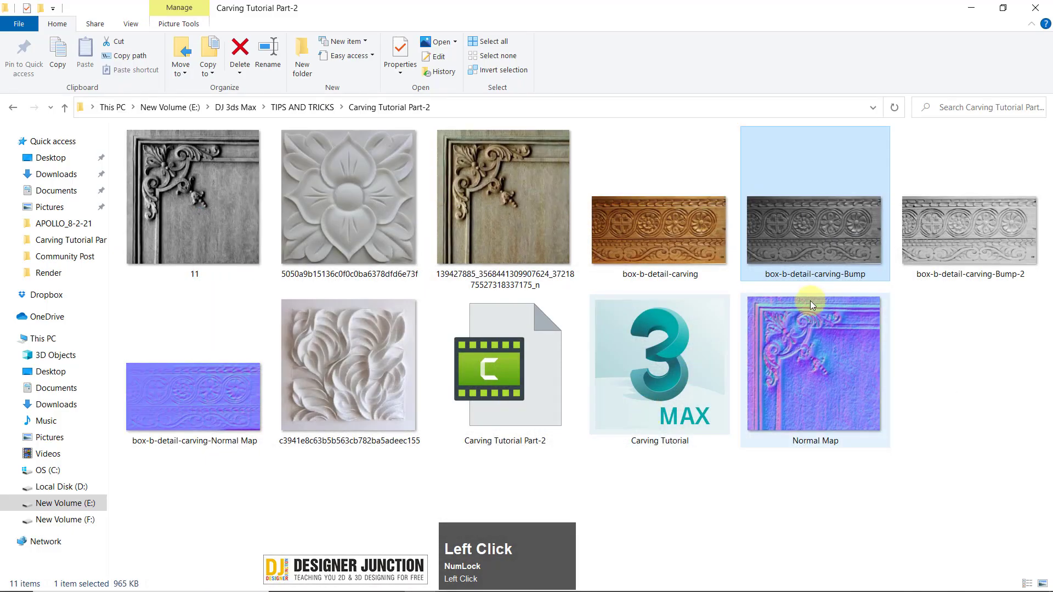
{"action": "left_click", "coordinate": [972, 232]}
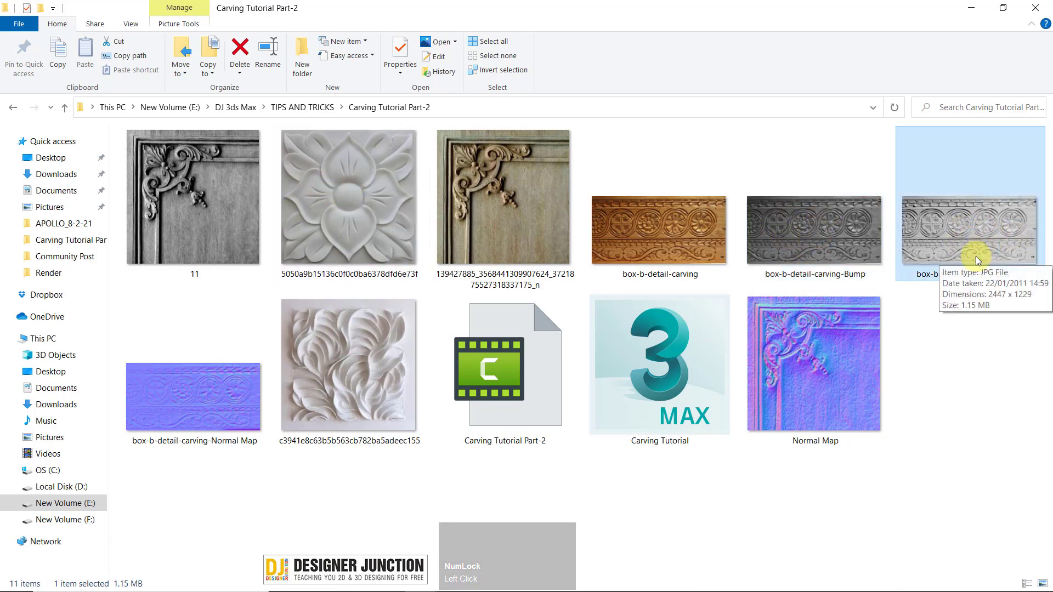
Step: Switch back to 3ds Max, show the flower panel in the Front view, deselect it and frame it
{"action": "mouse_move", "coordinate": [819, 586]}
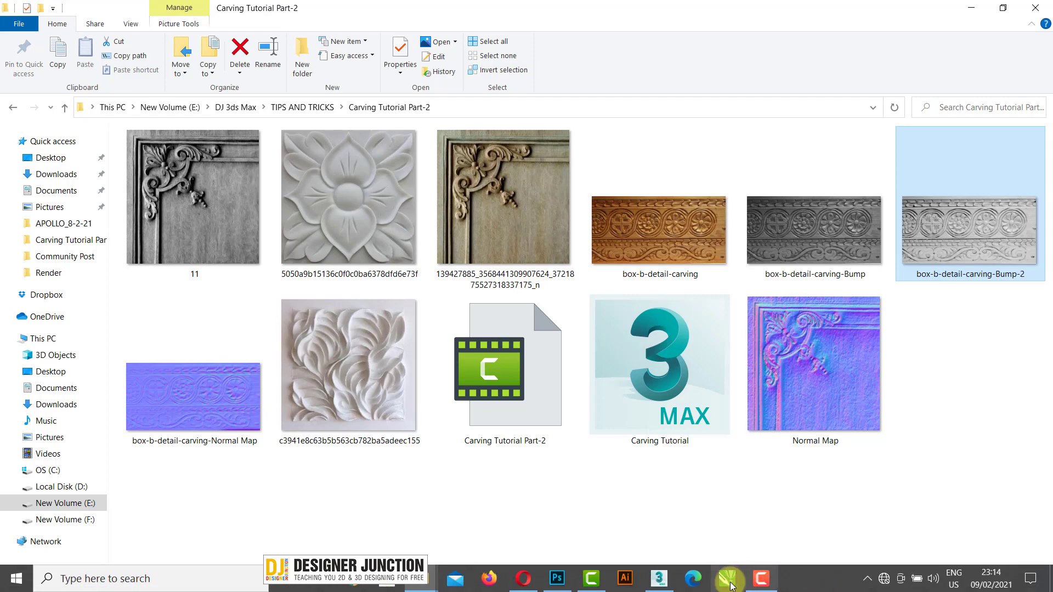
{"action": "left_click", "coordinate": [659, 584]}
{"action": "middle_click_drag", "start_coordinate": [639, 346], "coordinate": [667, 331]}
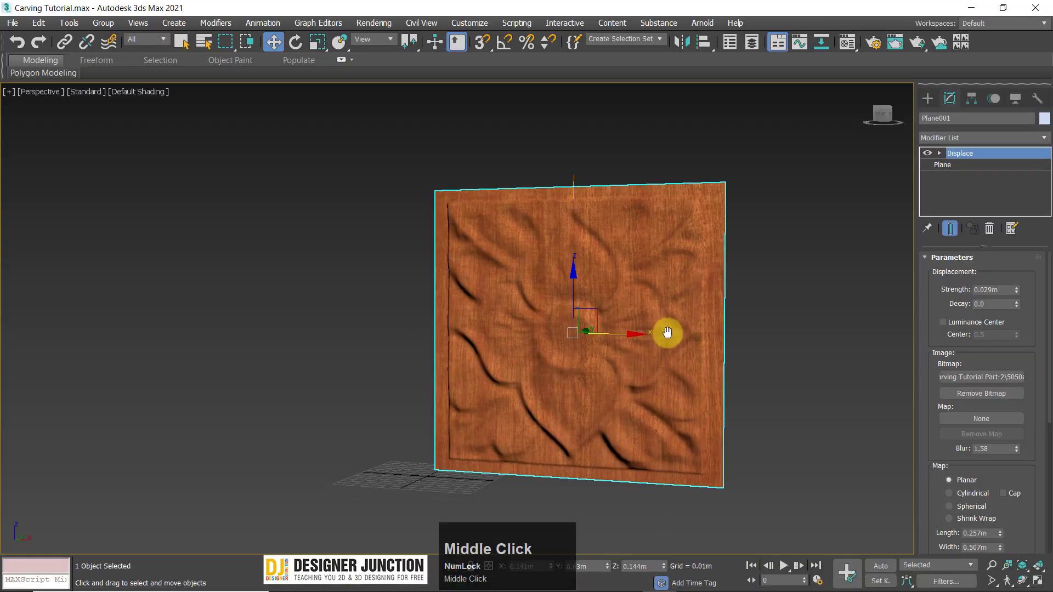
{"action": "key", "text": "f"}
{"action": "key", "text": "z"}
{"action": "left_click", "coordinate": [746, 316]}
{"action": "key", "text": "z"}
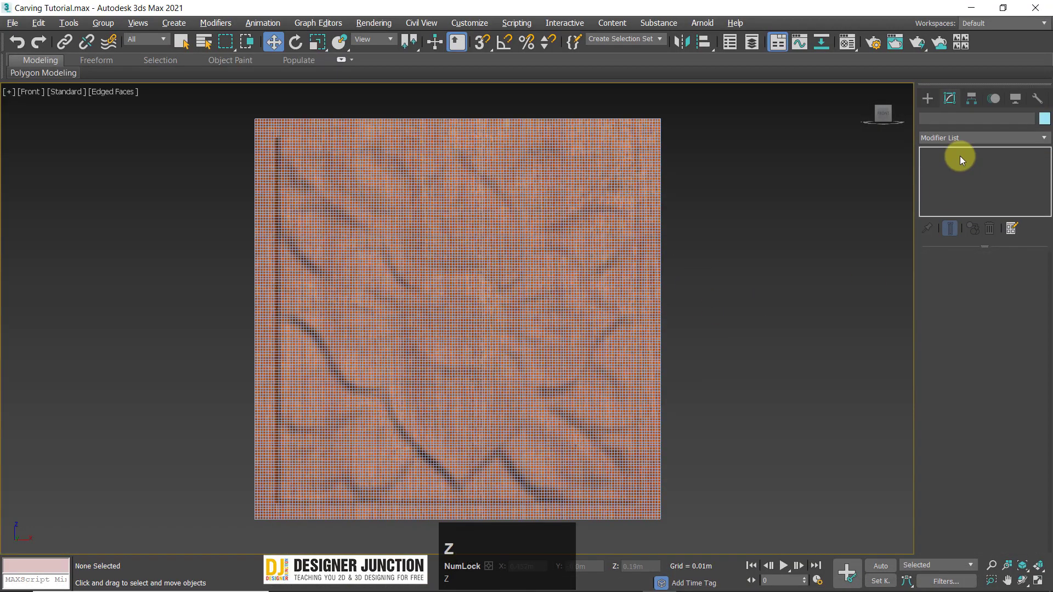
Step: Create a plane about 0.738 m wide and 0.286 m long in the Front view beside the flower panel, spaced apart along X
{"action": "left_click", "coordinate": [927, 98]}
{"action": "scroll", "coordinate": [584, 371], "scroll_direction": "down", "scroll_amount": 2}
{"action": "middle_click_drag", "start_coordinate": [583, 371], "coordinate": [674, 333]}
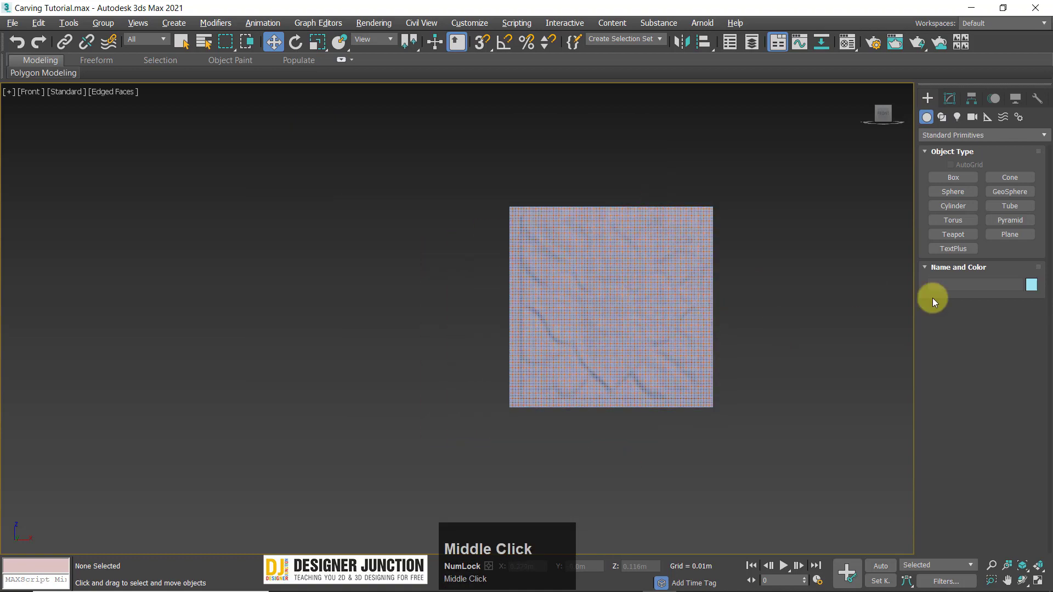
{"action": "left_click", "coordinate": [1009, 236]}
{"action": "scroll", "coordinate": [512, 398], "scroll_direction": "down", "scroll_amount": 2}
{"action": "left_click_drag", "start_coordinate": [179, 262], "coordinate": [549, 406]}
{"action": "right_click", "coordinate": [530, 400]}
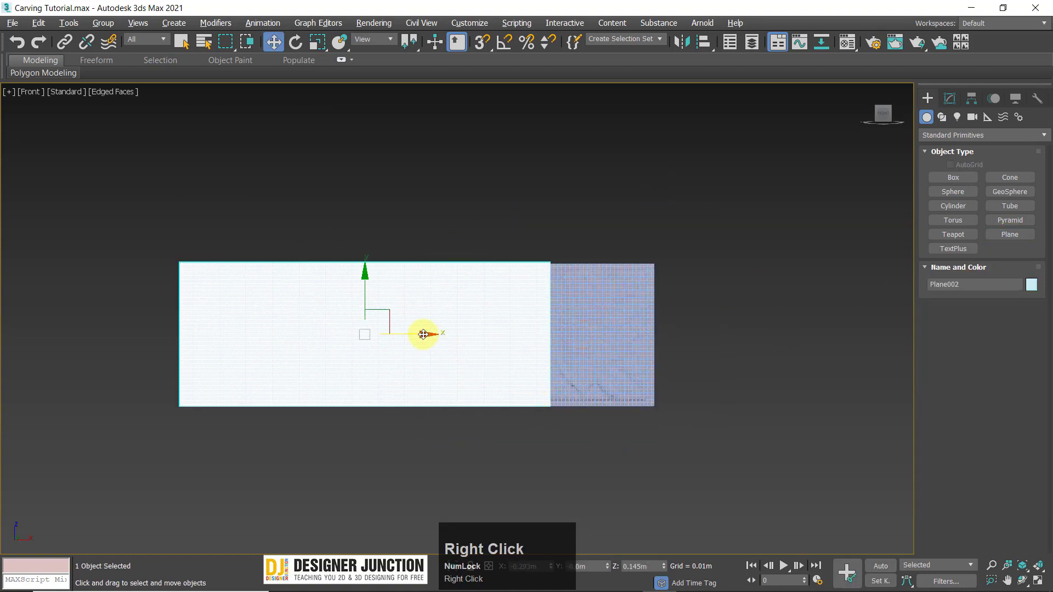
{"action": "left_click_drag", "start_coordinate": [424, 334], "coordinate": [354, 334]}
Step: Frame the new plane in the Perspective view with edged faces shown and open its segment parameters
{"action": "key", "text": "p"}
{"action": "key", "text": "z"}
{"action": "middle_click_drag", "start_coordinate": [624, 428], "coordinate": [546, 412], "text": "alt"}
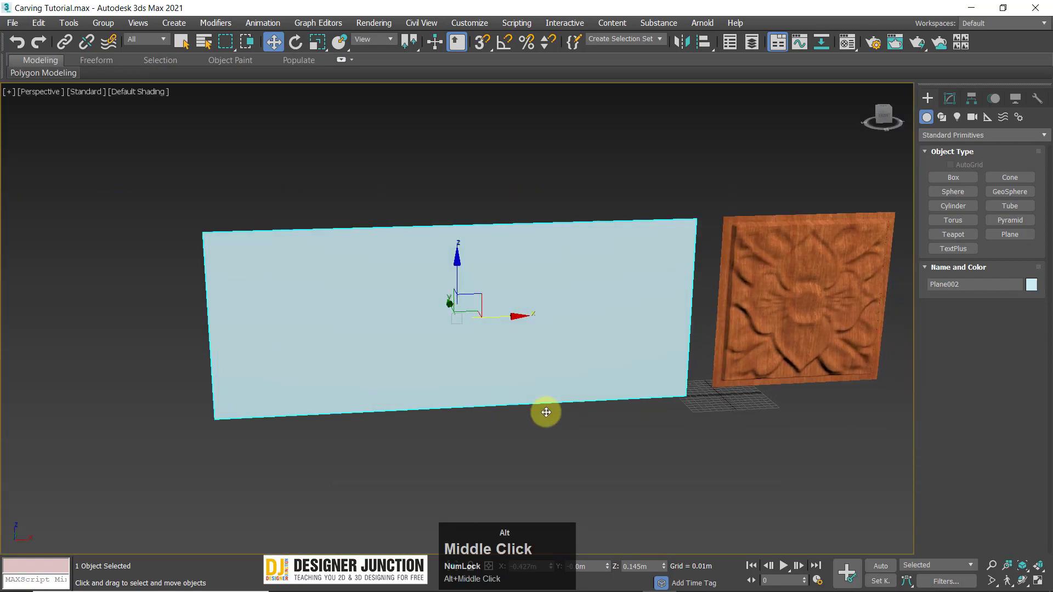
{"action": "scroll", "coordinate": [487, 364], "scroll_direction": "up", "scroll_amount": 3}
{"action": "key", "text": "F4"}
{"action": "scroll", "coordinate": [415, 322], "scroll_direction": "up", "scroll_amount": 2}
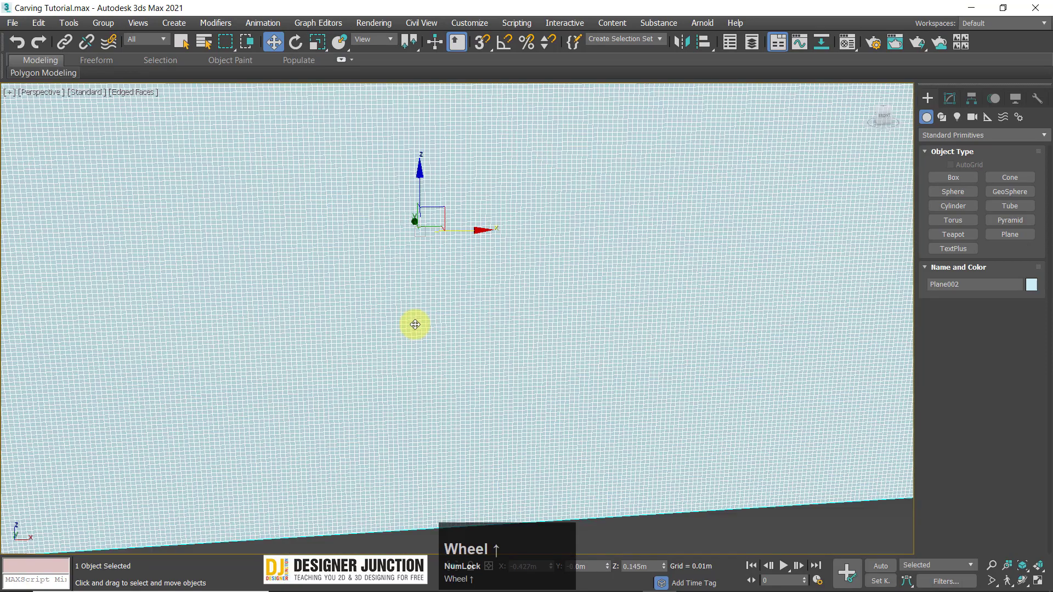
{"action": "scroll", "coordinate": [439, 299], "scroll_direction": "up", "scroll_amount": 3}
{"action": "key", "text": "z"}
{"action": "left_click", "coordinate": [952, 100]}
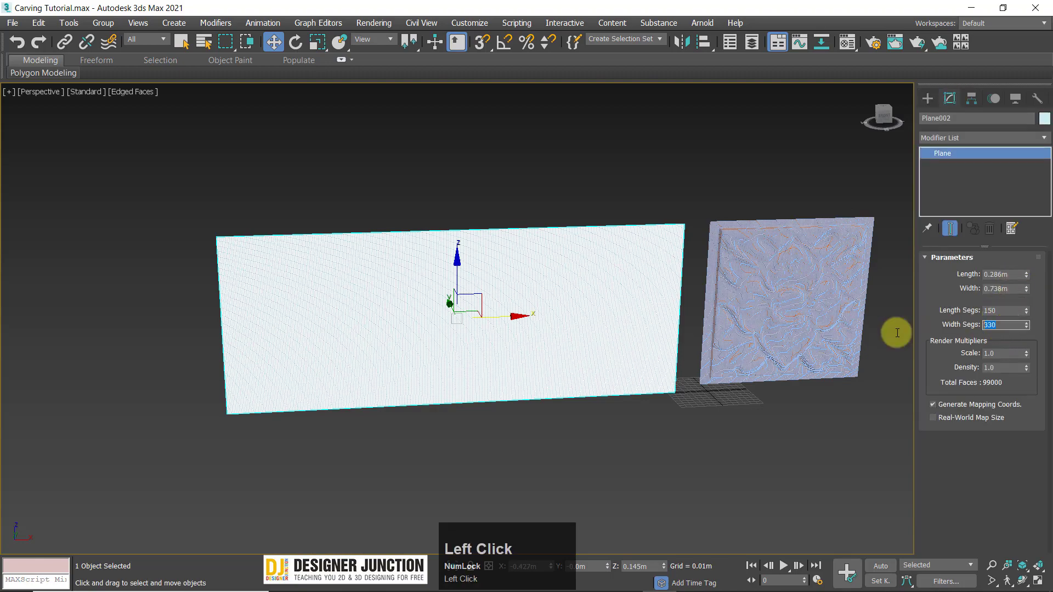
Step: Examine the new plane's mesh density up close and beside the flower panel
{"action": "middle_click_drag", "start_coordinate": [614, 350], "coordinate": [543, 329], "text": "alt"}
{"action": "key", "text": "z"}
{"action": "left_click", "coordinate": [484, 172]}
{"action": "left_click", "coordinate": [470, 348]}
{"action": "middle_click_drag", "start_coordinate": [470, 348], "coordinate": [472, 299], "text": "alt"}
{"action": "scroll", "coordinate": [413, 334], "scroll_direction": "up", "scroll_amount": 6}
{"action": "scroll", "coordinate": [496, 324], "scroll_direction": "down", "scroll_amount": 6}
{"action": "scroll", "coordinate": [459, 310], "scroll_direction": "down", "scroll_amount": 3}
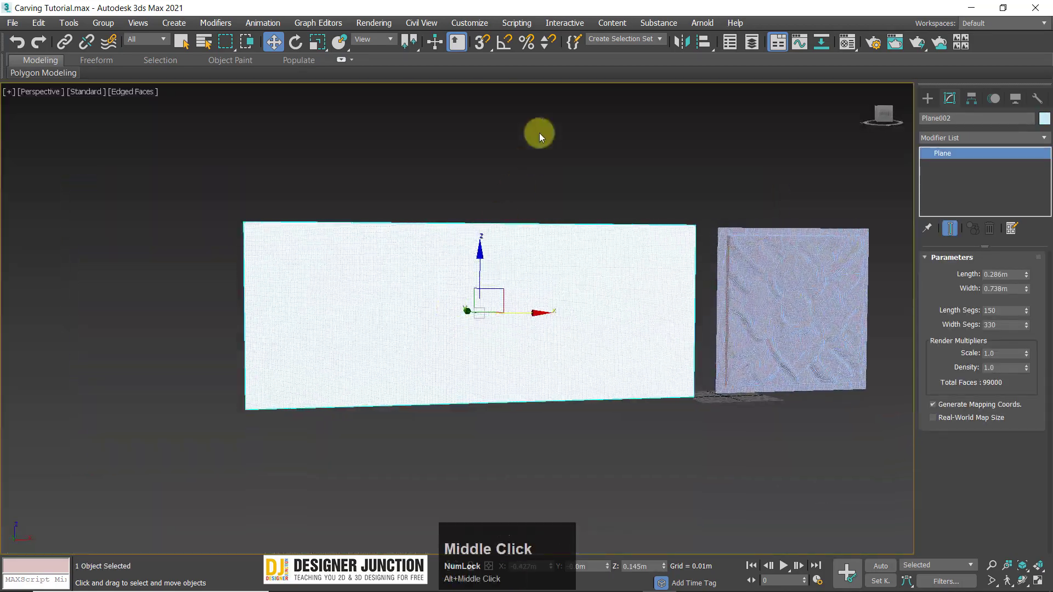
{"action": "left_click", "coordinate": [539, 133]}
{"action": "scroll", "coordinate": [713, 181], "scroll_direction": "up", "scroll_amount": 3}
{"action": "middle_click_drag", "start_coordinate": [768, 175], "coordinate": [565, 226]}
{"action": "scroll", "coordinate": [404, 315], "scroll_direction": "down", "scroll_amount": 4}
Step: Select the new plane and add a Displace modifier to it
{"action": "left_click", "coordinate": [404, 315]}
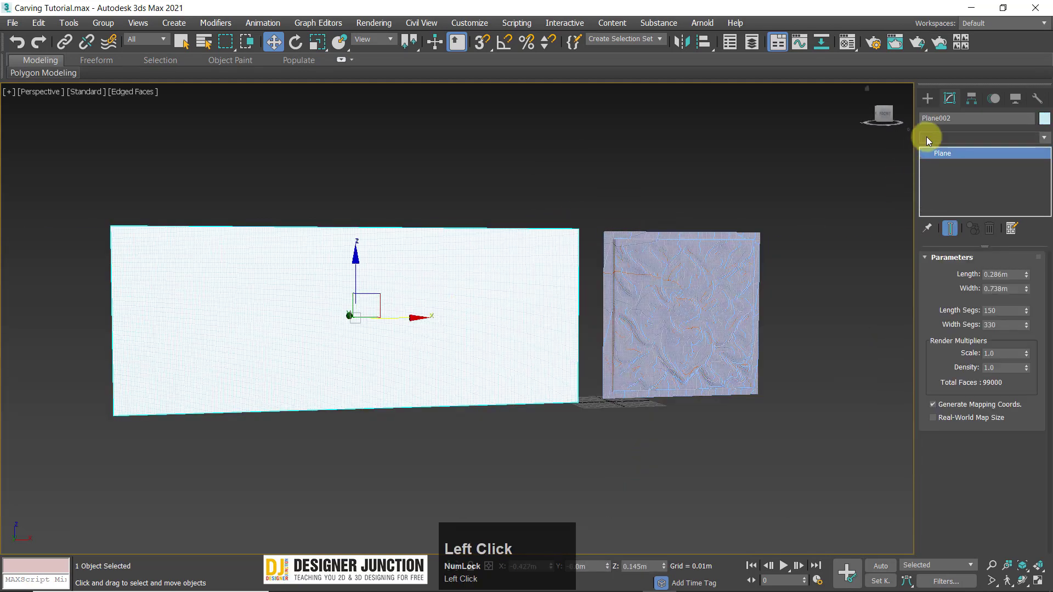
{"action": "left_click", "coordinate": [926, 136]}
{"action": "key", "text": "d"}
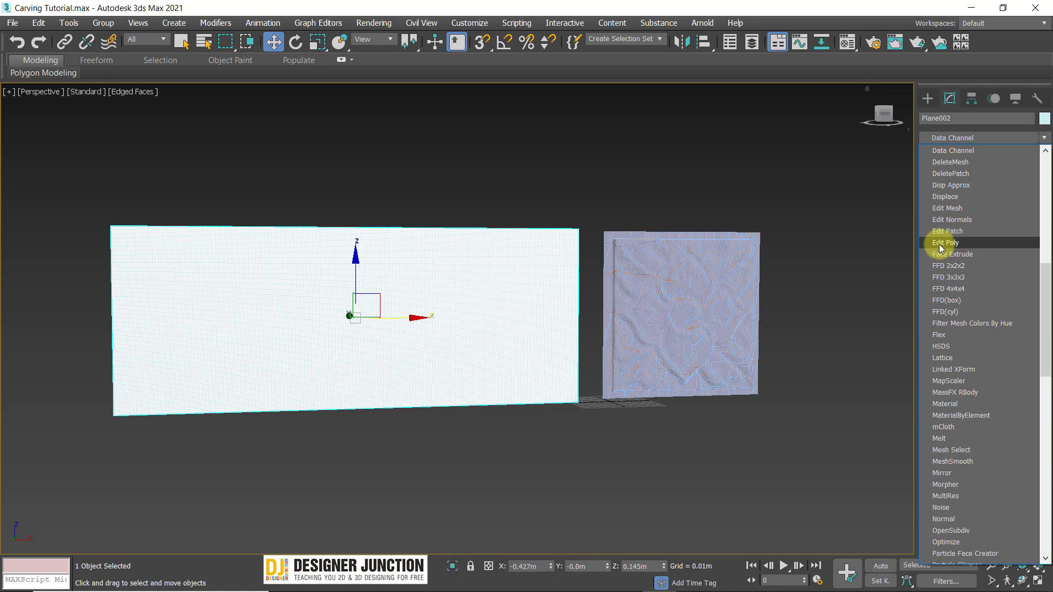
{"action": "key", "text": "d"}
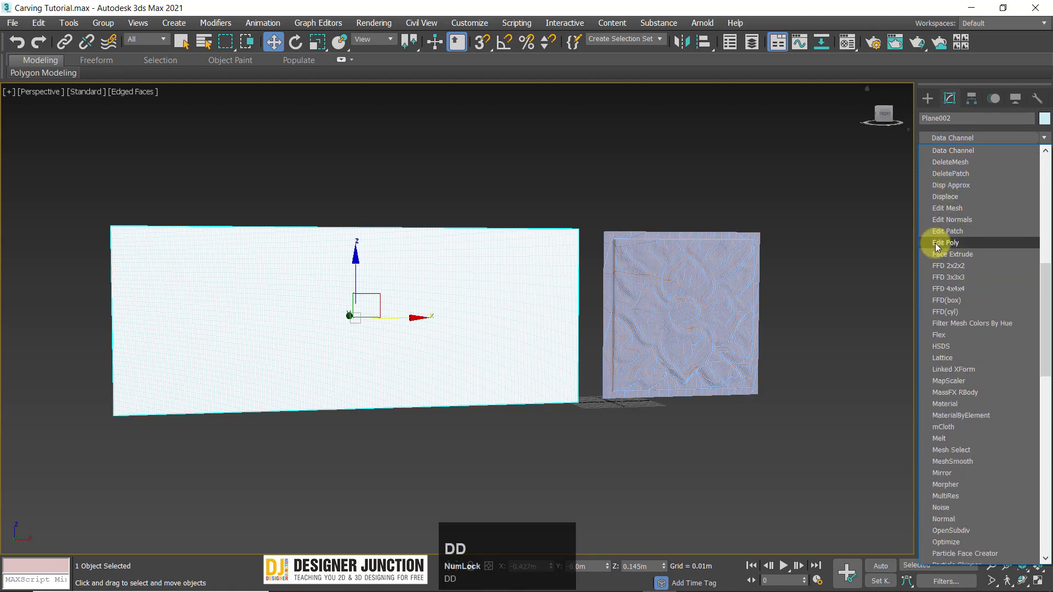
{"action": "left_click", "coordinate": [945, 197]}
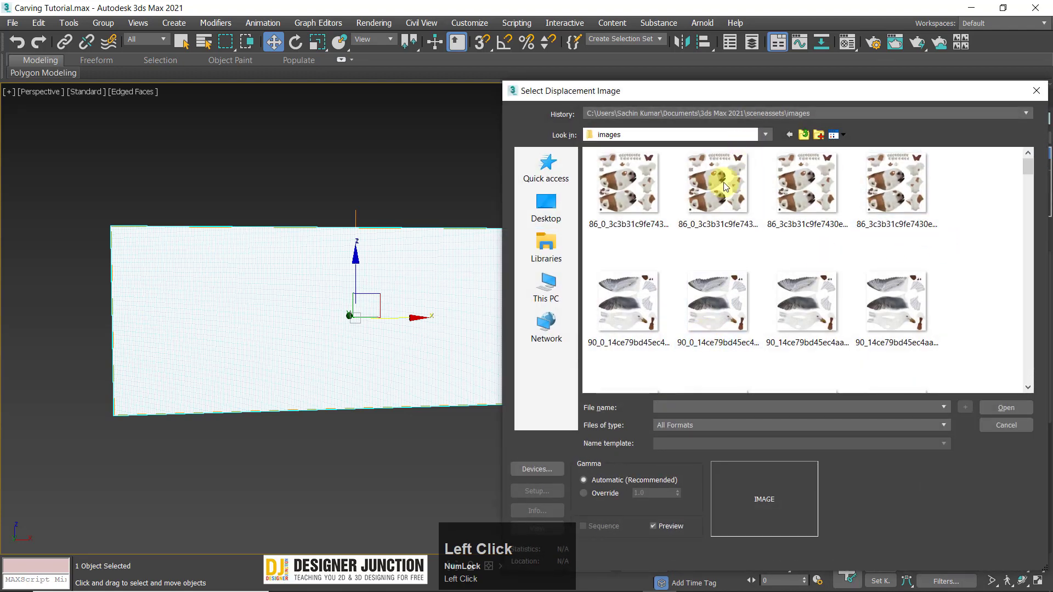
Step: Load box-b-detail-carving-Bump from the Carving Tutorial Part-2 folder as the plane's displacement bitmap
{"action": "left_click", "coordinate": [643, 135]}
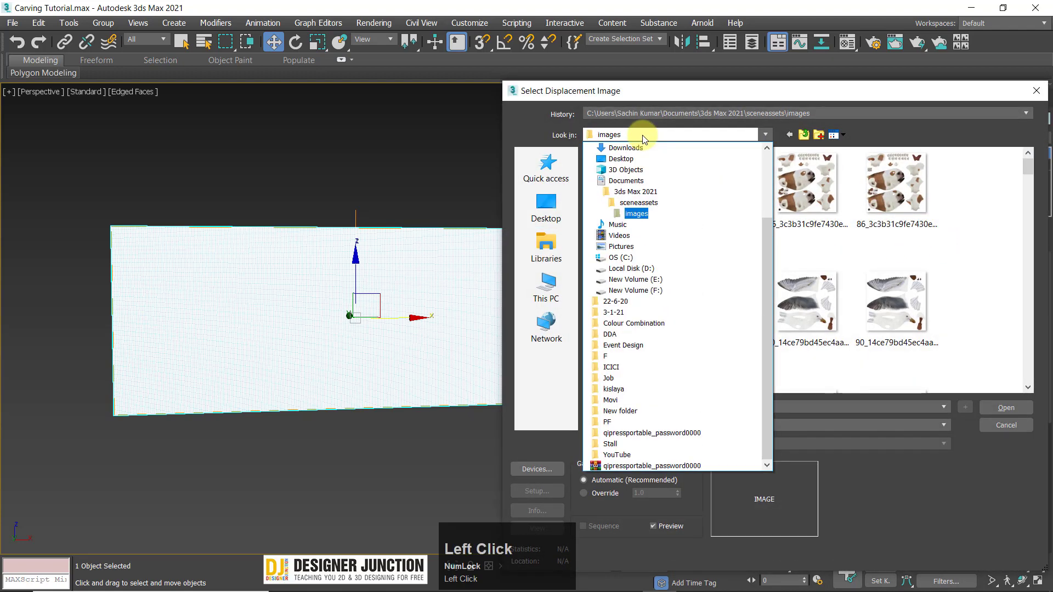
{"action": "left_click", "coordinate": [643, 136]}
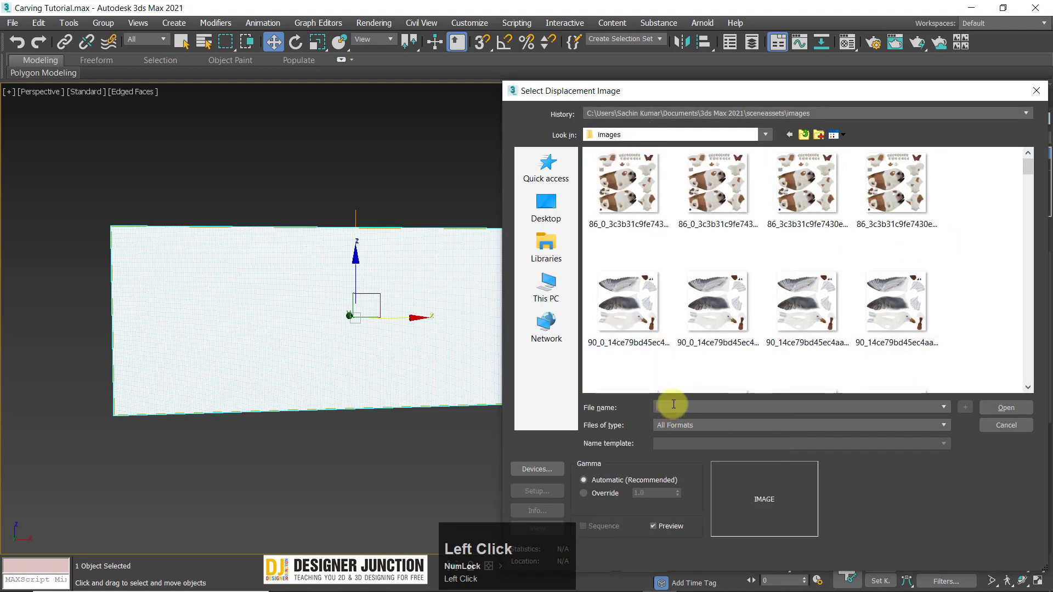
{"action": "key", "text": "Return"}
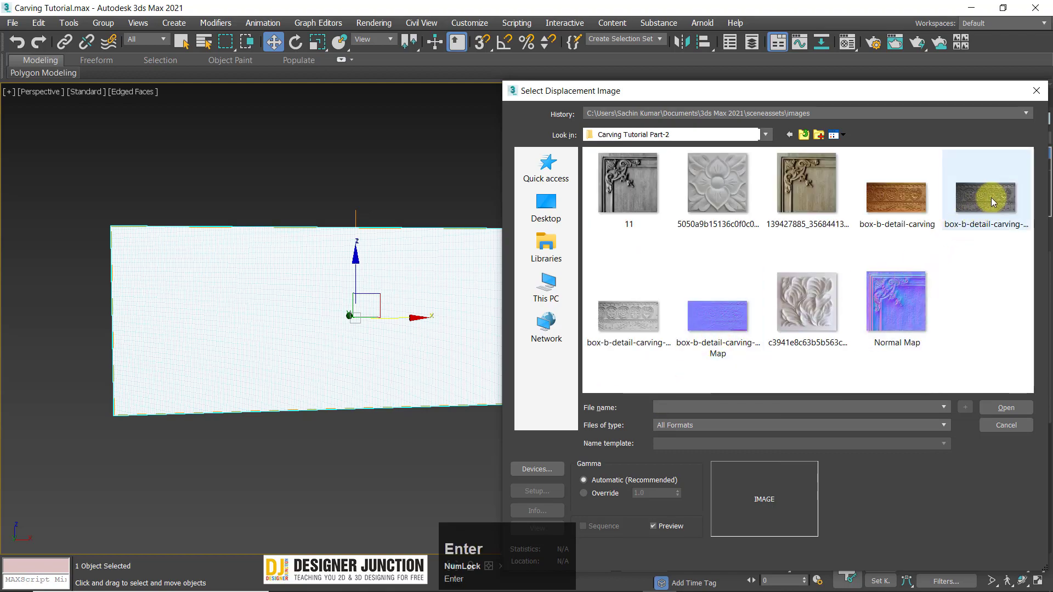
{"action": "double_click", "coordinate": [980, 199]}
{"action": "middle_click_drag", "start_coordinate": [544, 360], "coordinate": [514, 367], "text": "alt"}
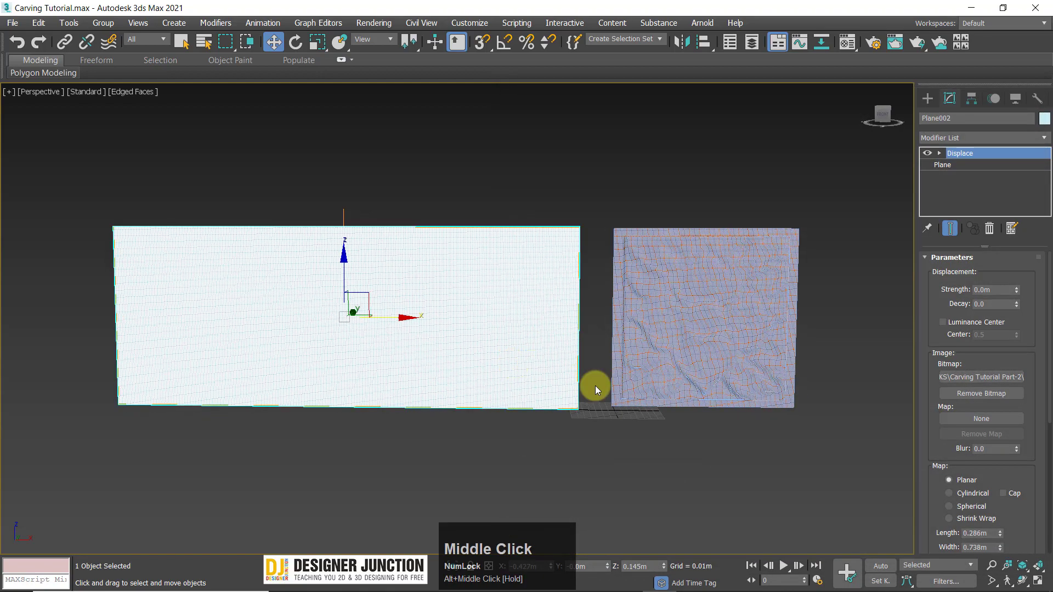
Step: Hide the edged faces and set the plane's displacement strength to 0.023 m
{"action": "scroll", "coordinate": [596, 388], "scroll_direction": "up", "scroll_amount": 3}
{"action": "middle_click_drag", "start_coordinate": [300, 294], "coordinate": [362, 302]}
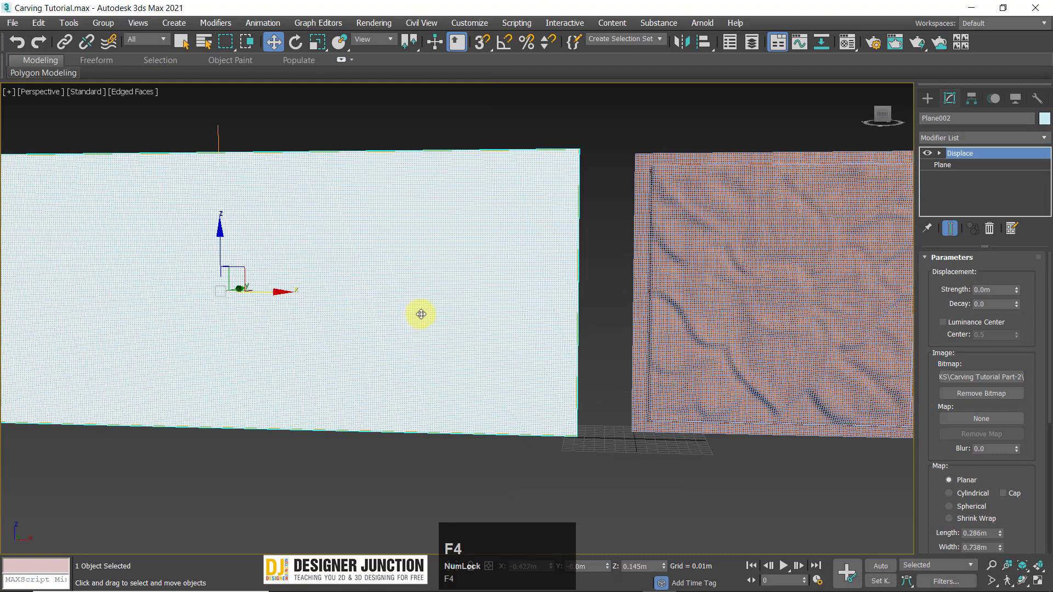
{"action": "key", "text": "F4"}
{"action": "left_click_drag", "start_coordinate": [1016, 285], "coordinate": [1036, 114]}
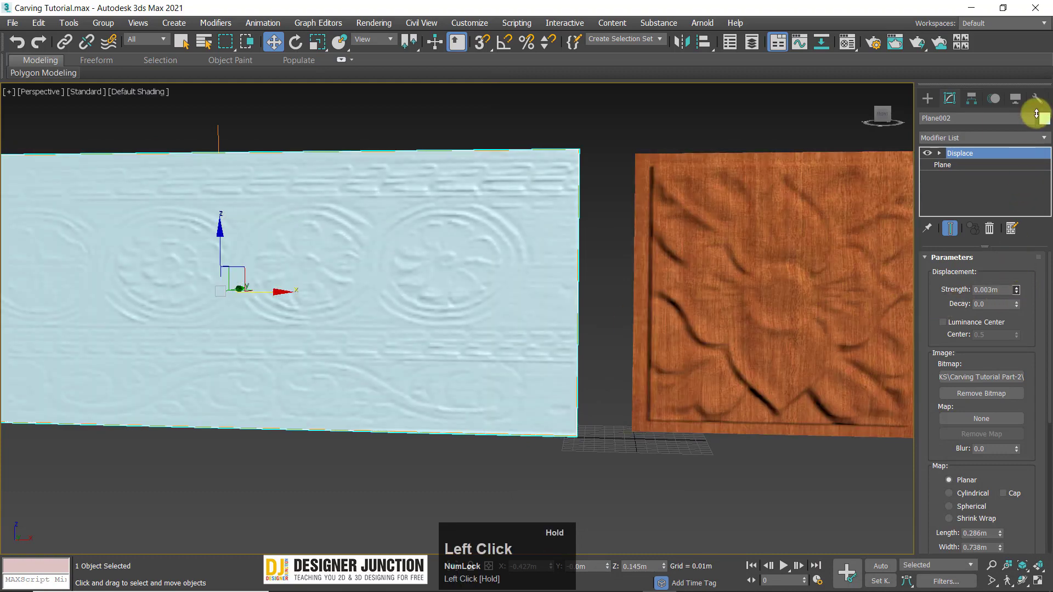
{"action": "left_click_drag", "start_coordinate": [20, 566], "coordinate": [209, 253]}
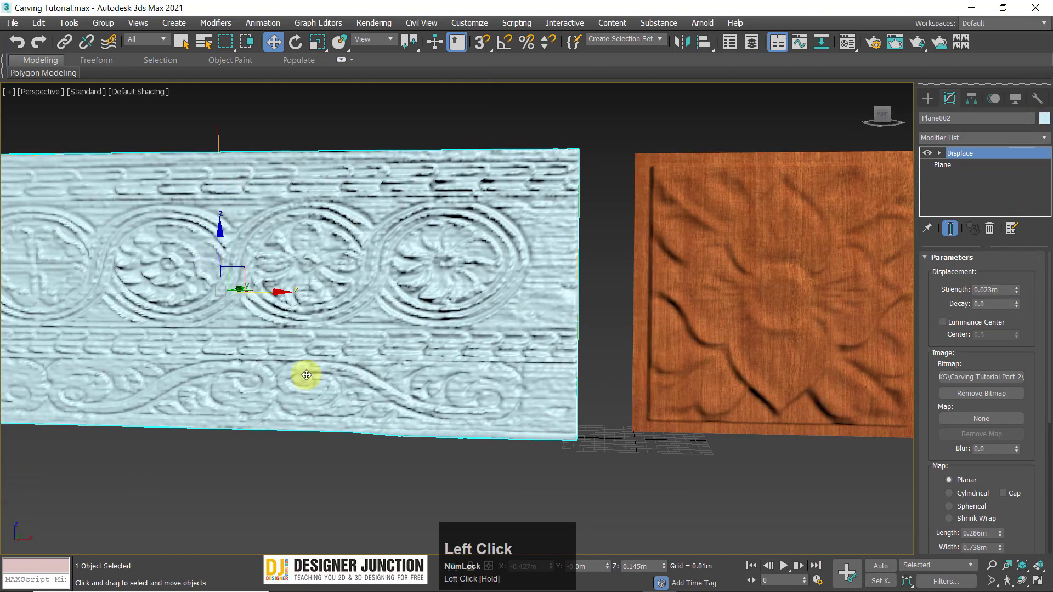
{"action": "middle_click_drag", "start_coordinate": [620, 306], "coordinate": [735, 311]}
{"action": "middle_click_drag", "start_coordinate": [735, 311], "coordinate": [560, 304], "text": "alt"}
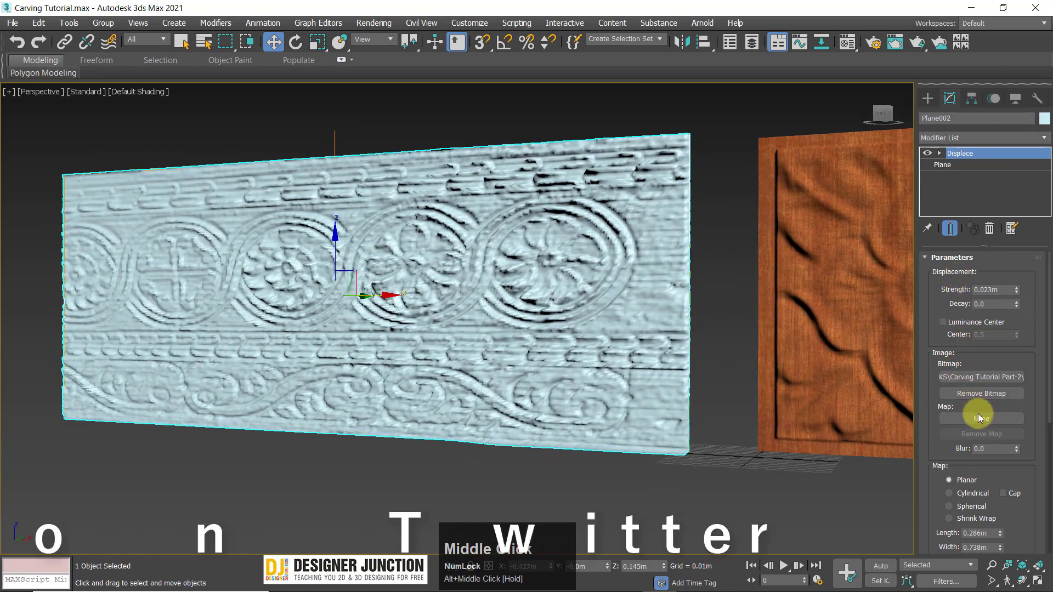
Step: Replace the displacement bitmap with the brightened image box-b-detail-carving-Bump-2
{"action": "left_click", "coordinate": [965, 376]}
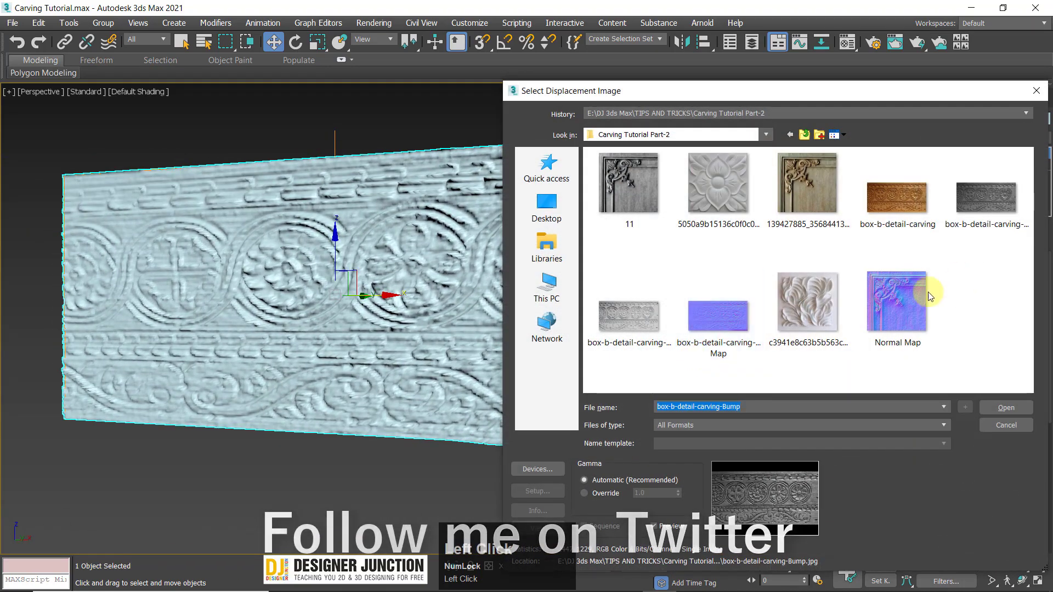
{"action": "left_click", "coordinate": [631, 315]}
{"action": "double_click", "coordinate": [627, 314]}
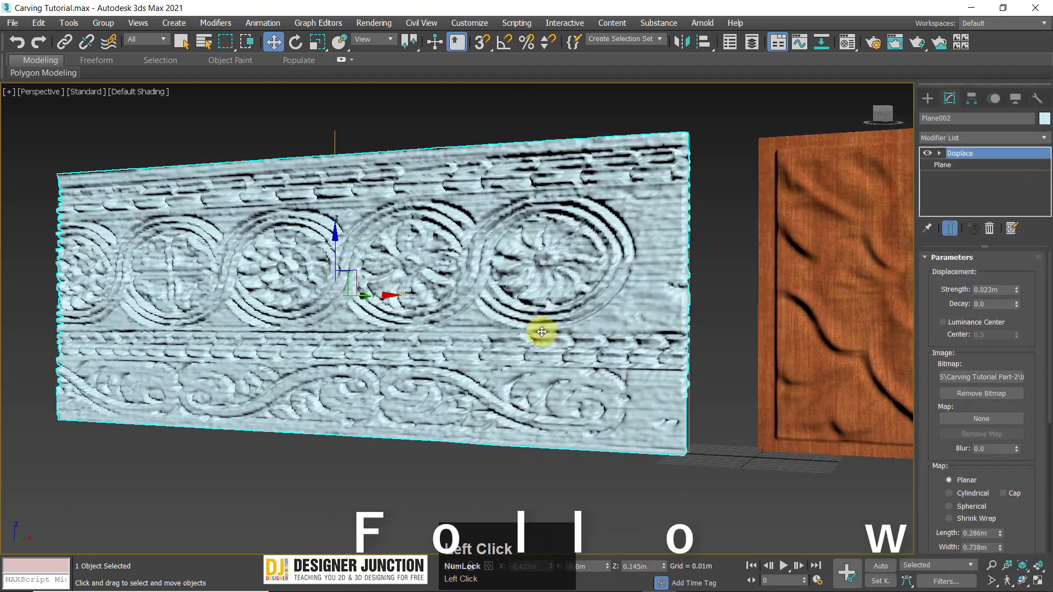
{"action": "middle_click_drag", "start_coordinate": [605, 349], "coordinate": [616, 353], "text": "alt"}
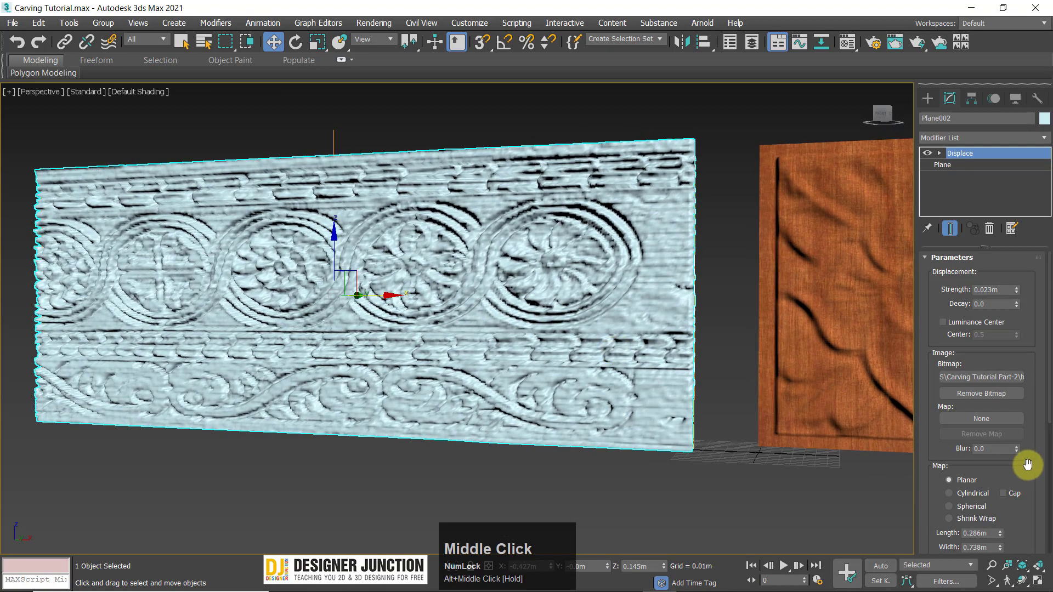
Step: Smooth the displaced carving by setting the displacement image blur to 2.61
{"action": "left_click_drag", "start_coordinate": [1024, 469], "coordinate": [1021, 462]}
{"action": "left_click_drag", "start_coordinate": [1020, 521], "coordinate": [1020, 395]}
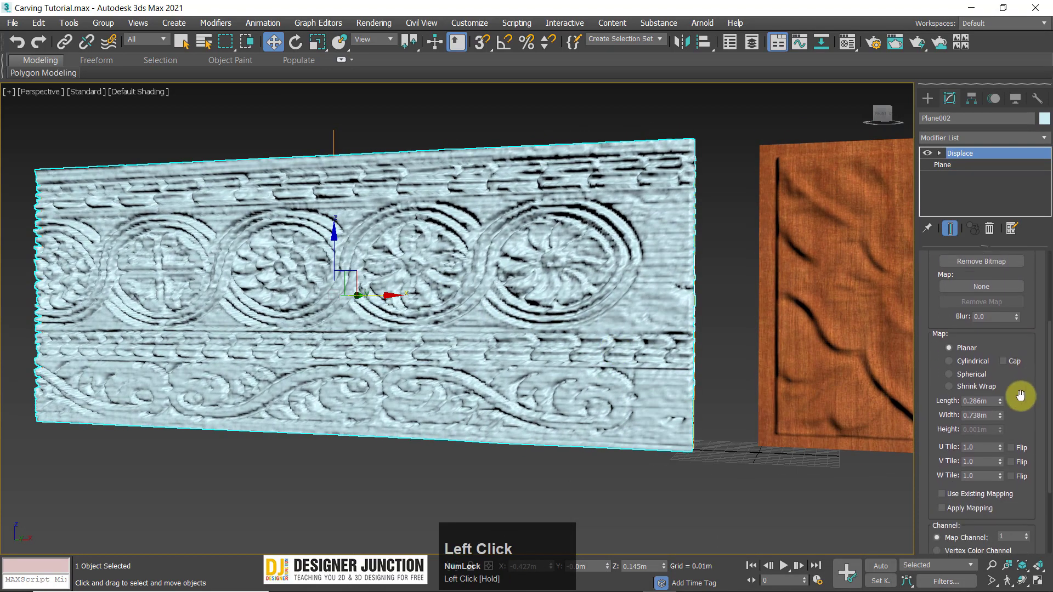
{"action": "left_click_drag", "start_coordinate": [1017, 317], "coordinate": [1019, 173]}
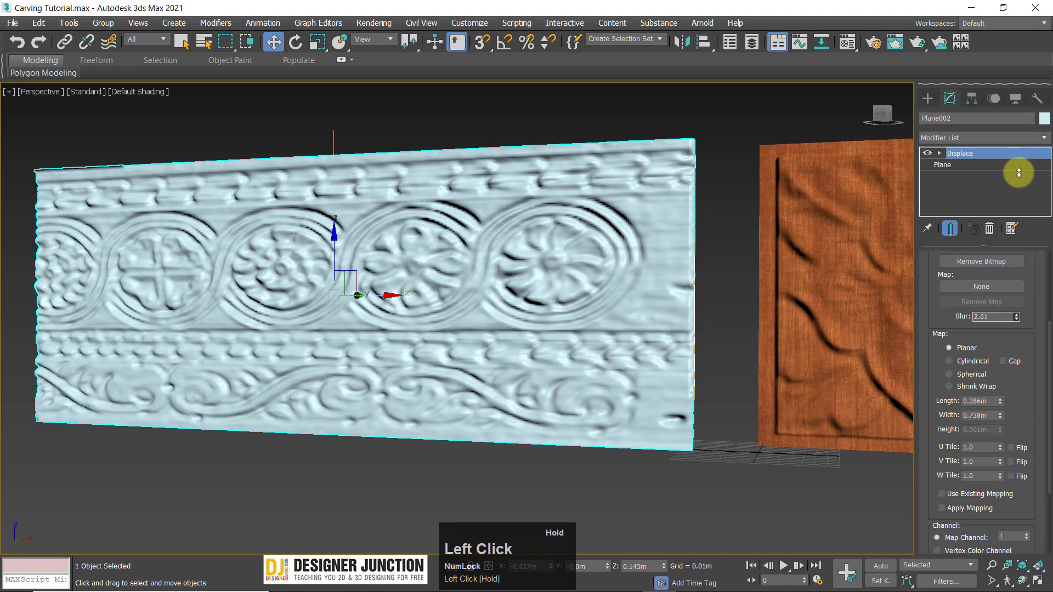
{"action": "middle_click_drag", "start_coordinate": [709, 295], "coordinate": [616, 240], "text": "alt"}
Step: Assign the wood material 01 - Default to the long carved panel and close the Material Editor
{"action": "left_click", "coordinate": [780, 113]}
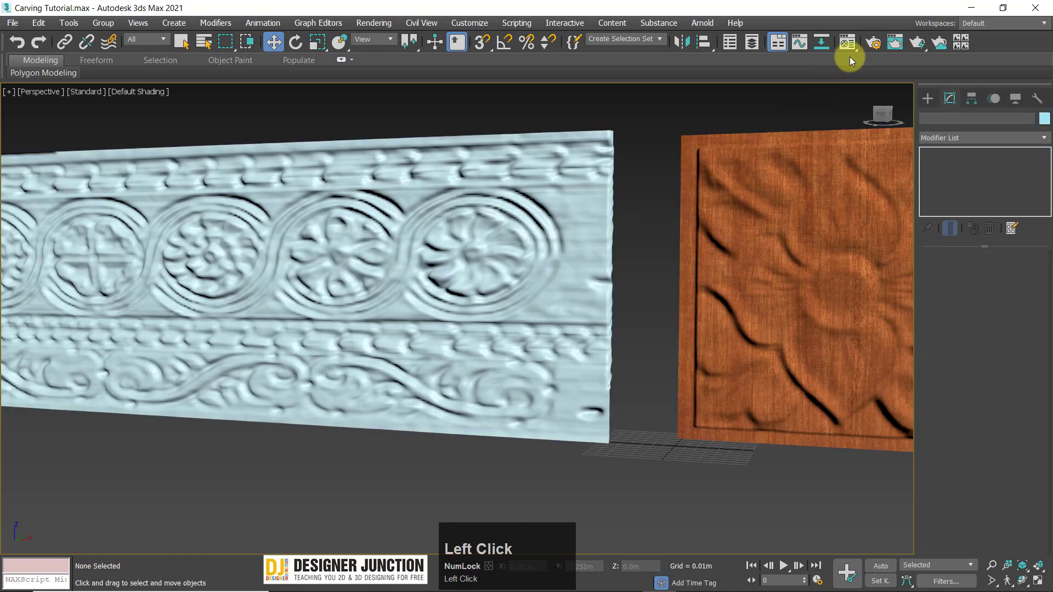
{"action": "key", "text": "m"}
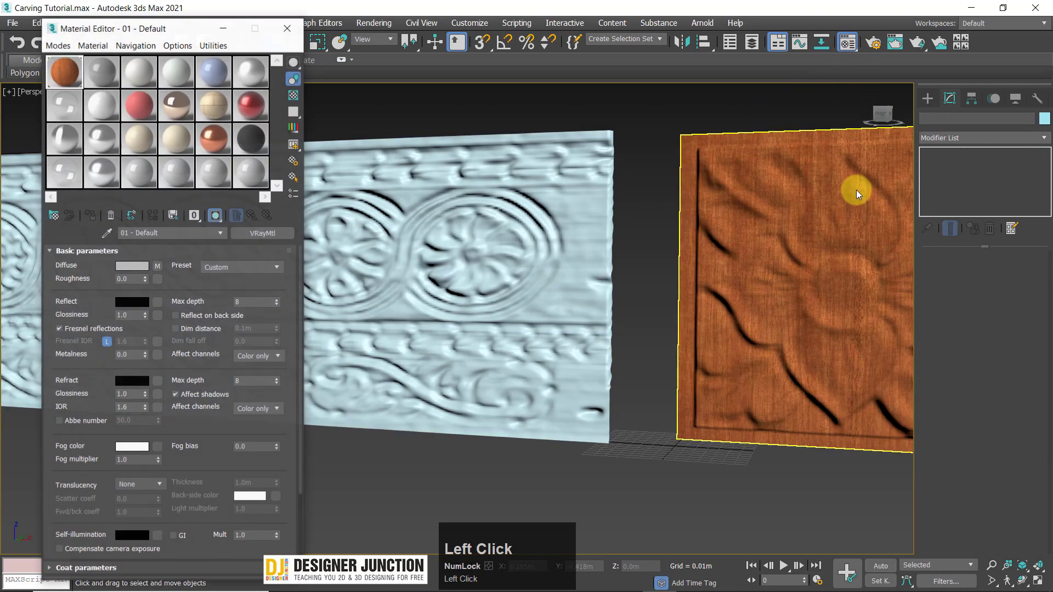
{"action": "left_click", "coordinate": [467, 189]}
{"action": "left_click_drag", "start_coordinate": [467, 189], "coordinate": [467, 189]}
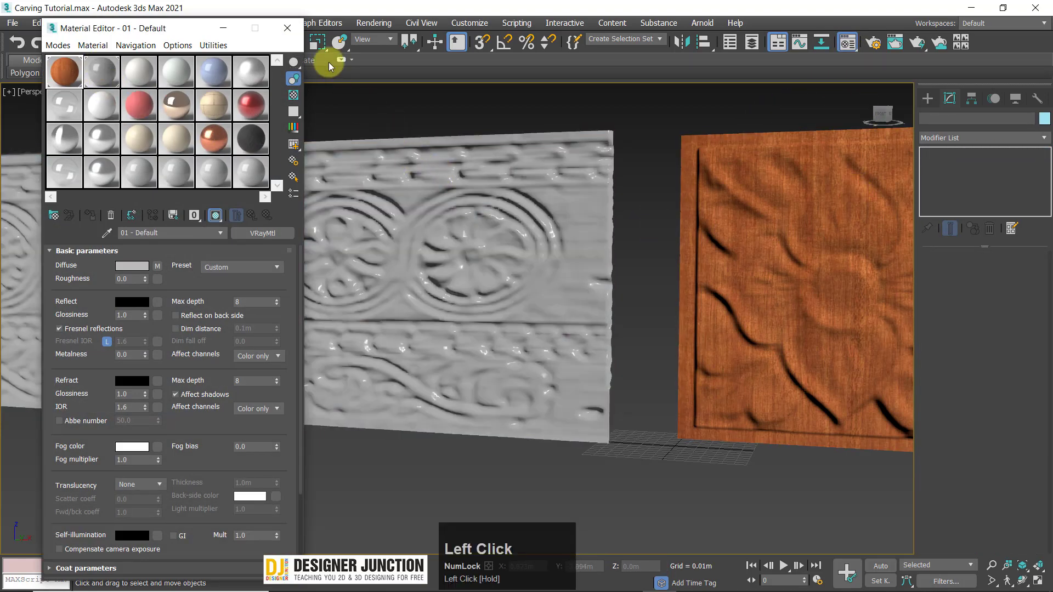
{"action": "left_click", "coordinate": [285, 28]}
Step: Move the long carved panel along Y to 0.028 m in the Top view, return to Perspective and deselect it
{"action": "middle_click_drag", "start_coordinate": [604, 296], "coordinate": [690, 301], "text": "alt"}
{"action": "key", "text": "alt+w"}
{"action": "key", "text": "alt+w"}
{"action": "key", "text": "z"}
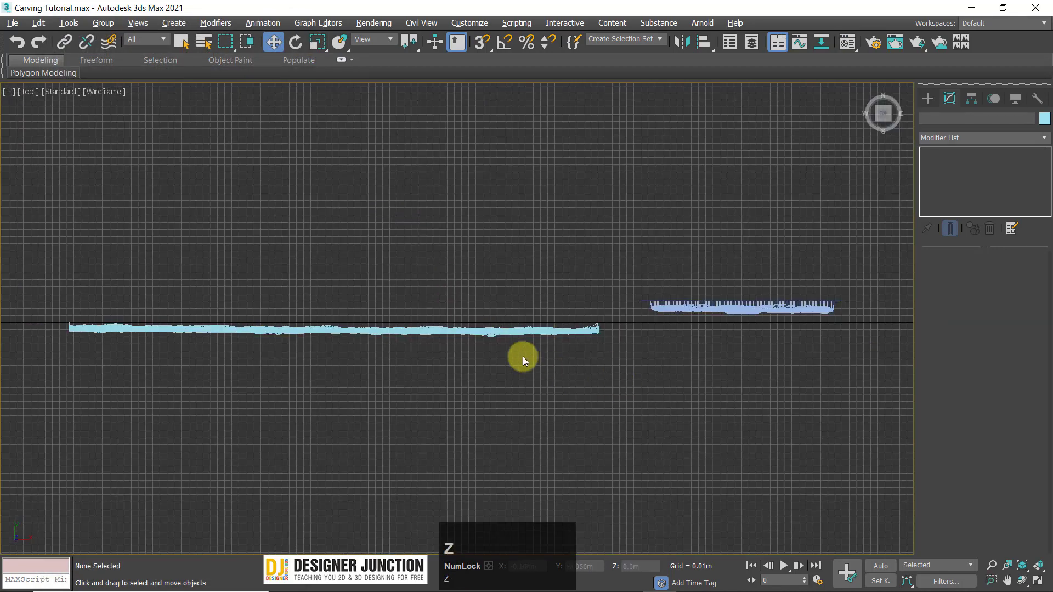
{"action": "left_click_drag", "start_coordinate": [326, 242], "coordinate": [469, 439]}
{"action": "left_click_drag", "start_coordinate": [335, 267], "coordinate": [345, 245]}
{"action": "key", "text": "alt+w"}
{"action": "key", "text": "alt+w"}
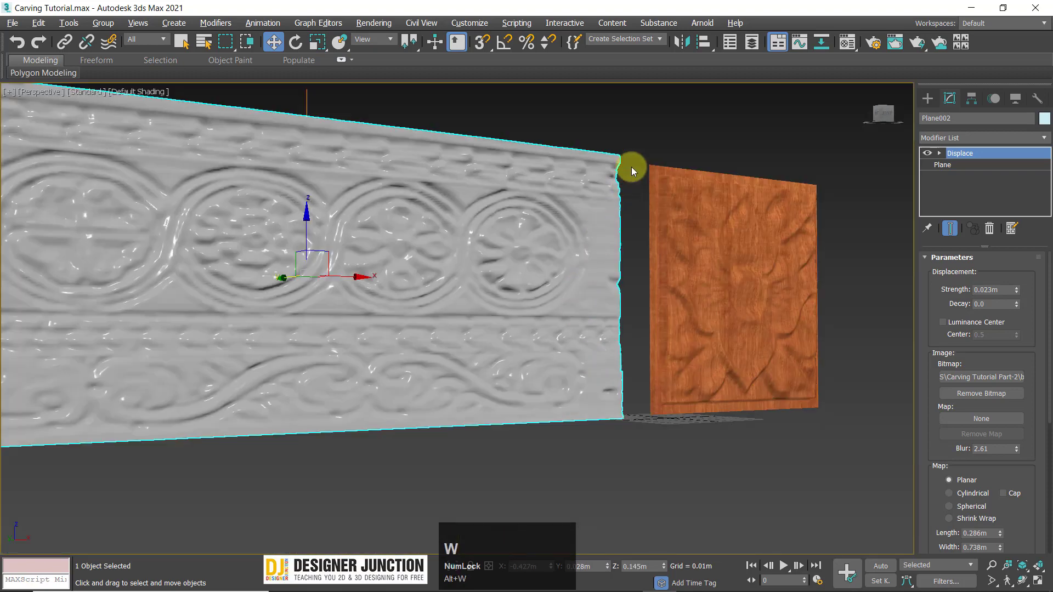
{"action": "left_click", "coordinate": [655, 118]}
Step: Reselect the long carved panel and switch its displacement bitmap to the darker box-b-detail-carving-Bump for comparison
{"action": "scroll", "coordinate": [600, 271], "scroll_direction": "down", "scroll_amount": 3}
{"action": "middle_click_drag", "start_coordinate": [599, 270], "coordinate": [540, 291], "text": "alt"}
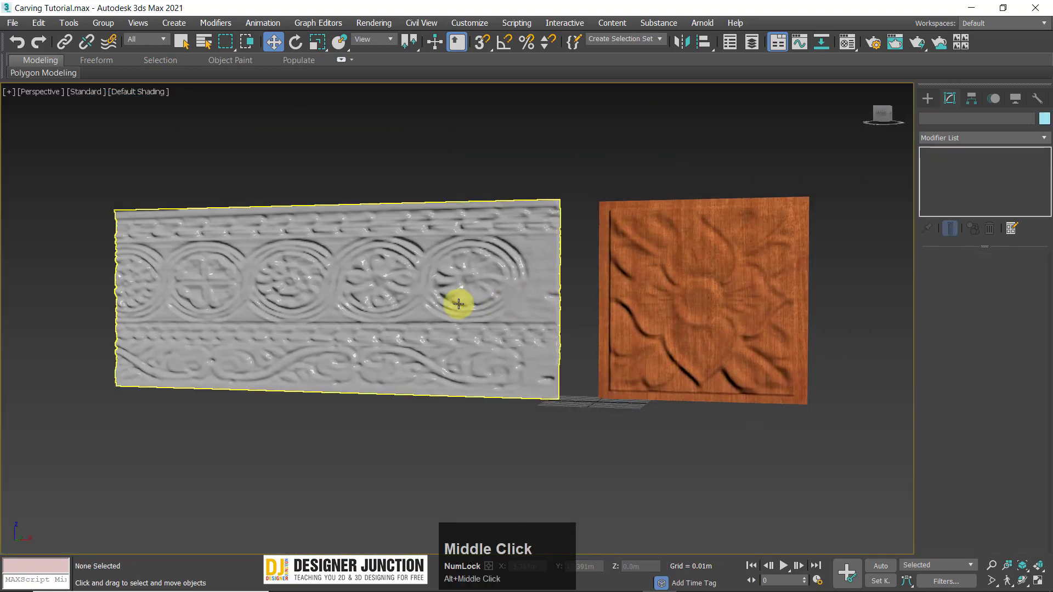
{"action": "left_click", "coordinate": [458, 302]}
{"action": "scroll", "coordinate": [459, 303], "scroll_direction": "up", "scroll_amount": 3}
{"action": "middle_click_drag", "start_coordinate": [459, 304], "coordinate": [464, 306], "text": "alt"}
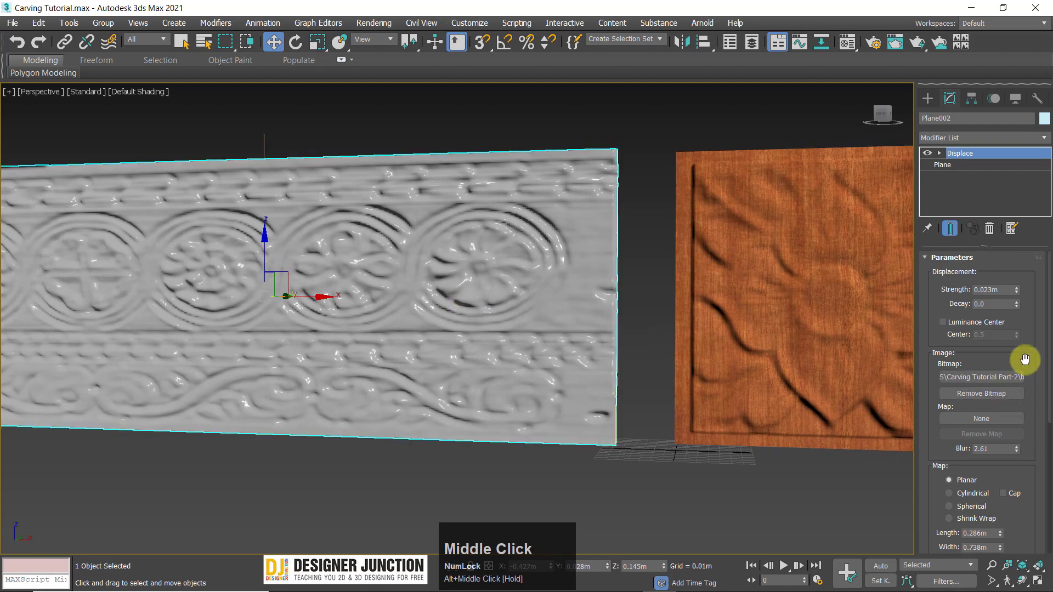
{"action": "left_click_drag", "start_coordinate": [1028, 365], "coordinate": [1032, 351]}
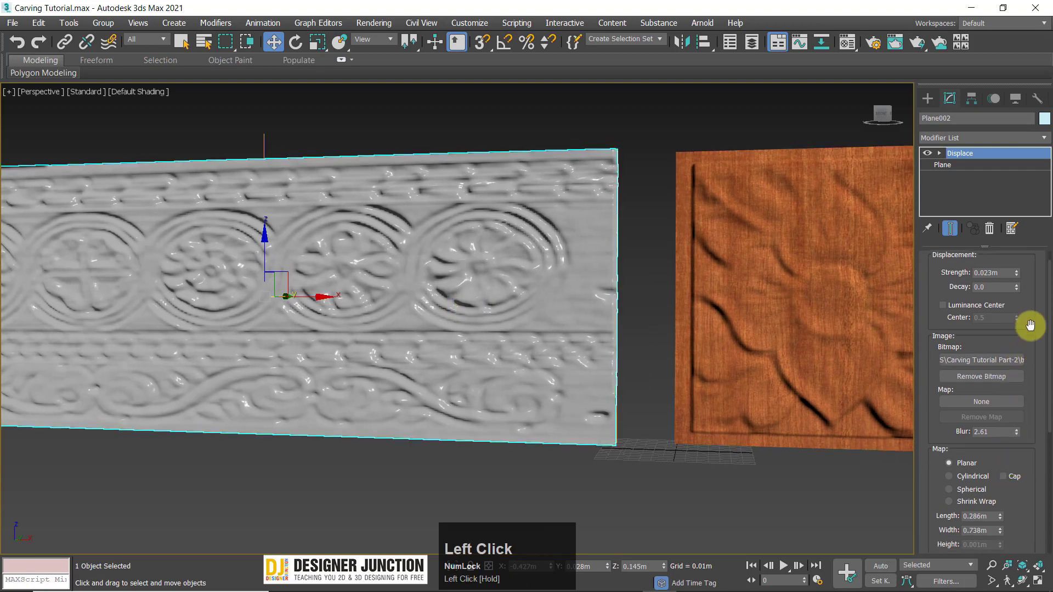
{"action": "left_click_drag", "start_coordinate": [1031, 304], "coordinate": [1029, 328]}
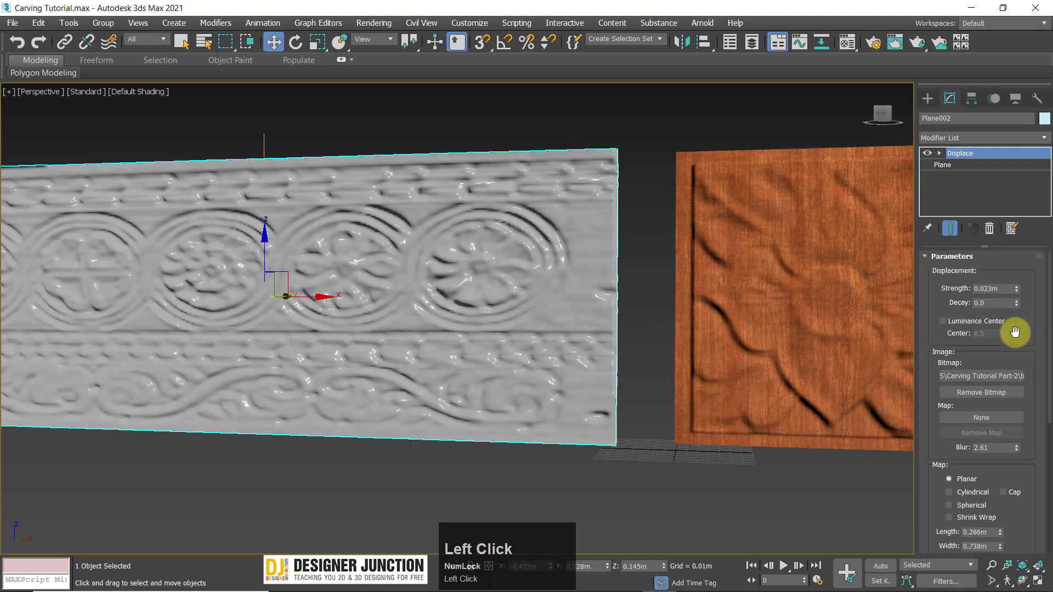
{"action": "left_click", "coordinate": [973, 377]}
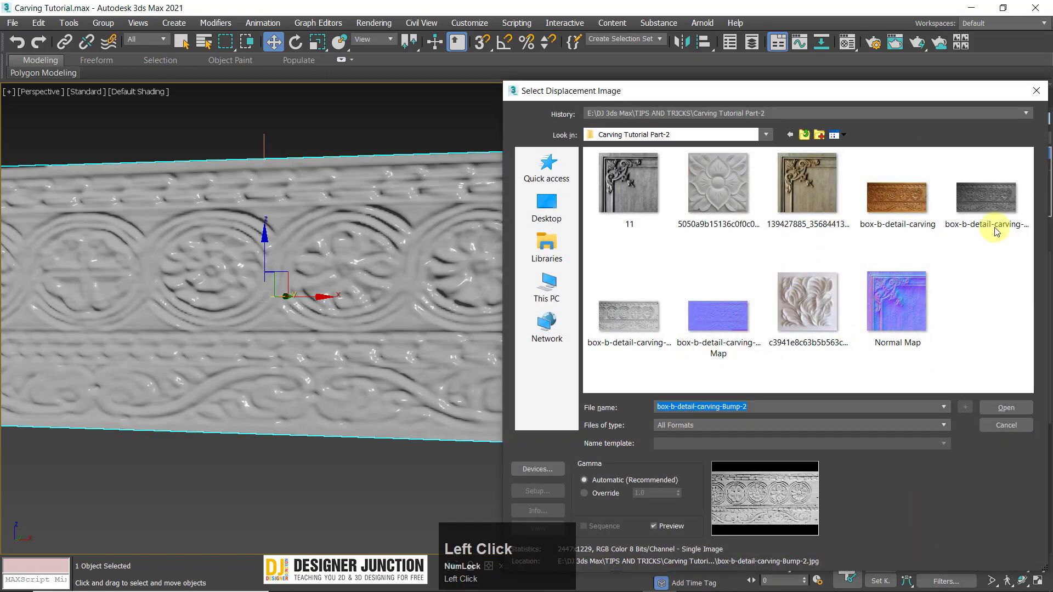
{"action": "double_click", "coordinate": [996, 232]}
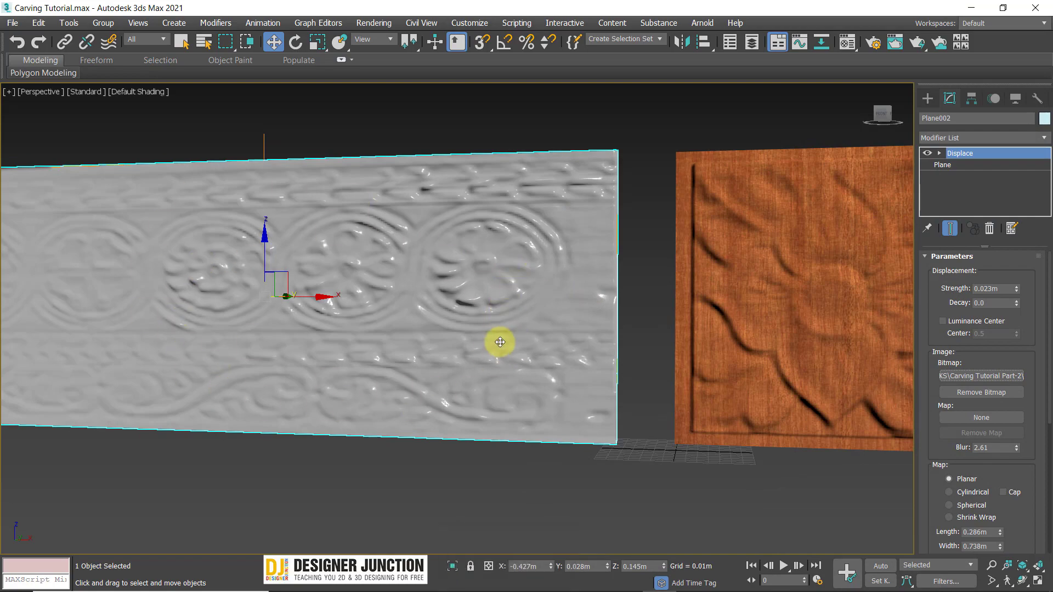
Step: Switch the long carved panel's displacement bitmap to box-b-detail-carving-Bump-2 and set the displacement strength to 0.029 m
{"action": "left_click", "coordinate": [1001, 379]}
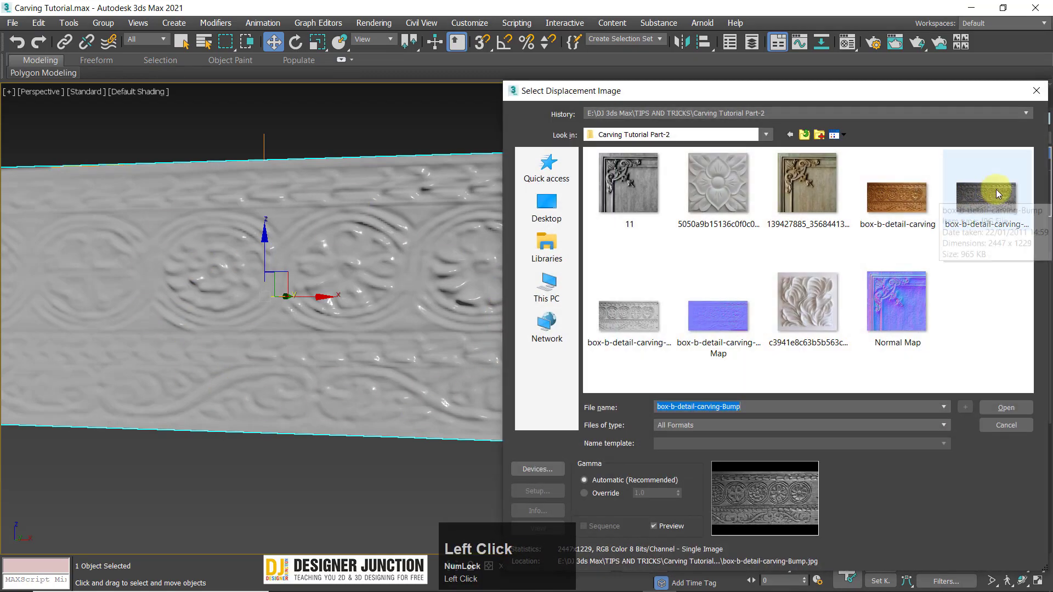
{"action": "left_click", "coordinate": [632, 321]}
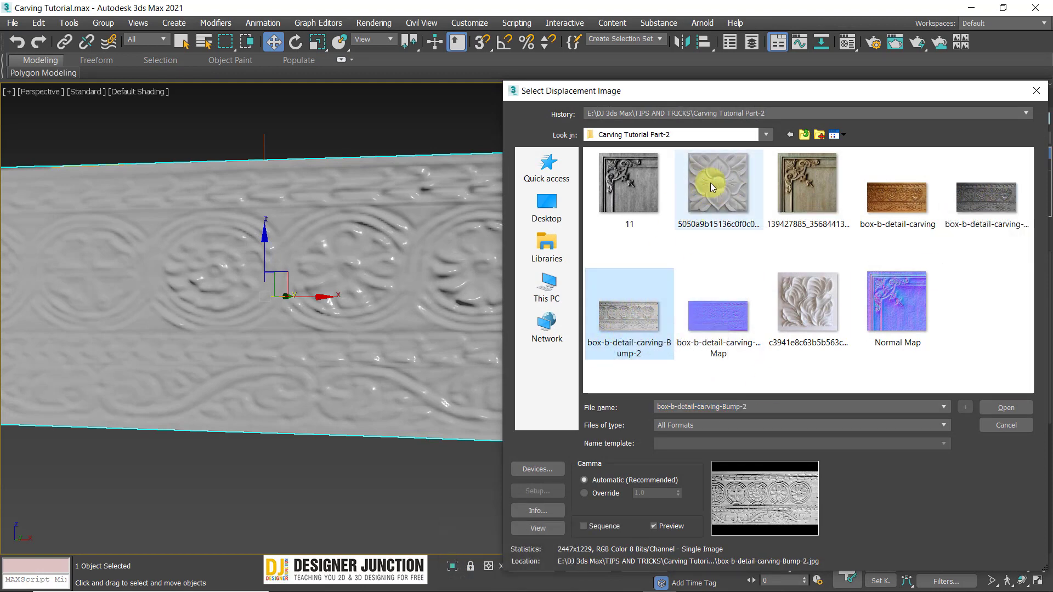
{"action": "double_click", "coordinate": [621, 313]}
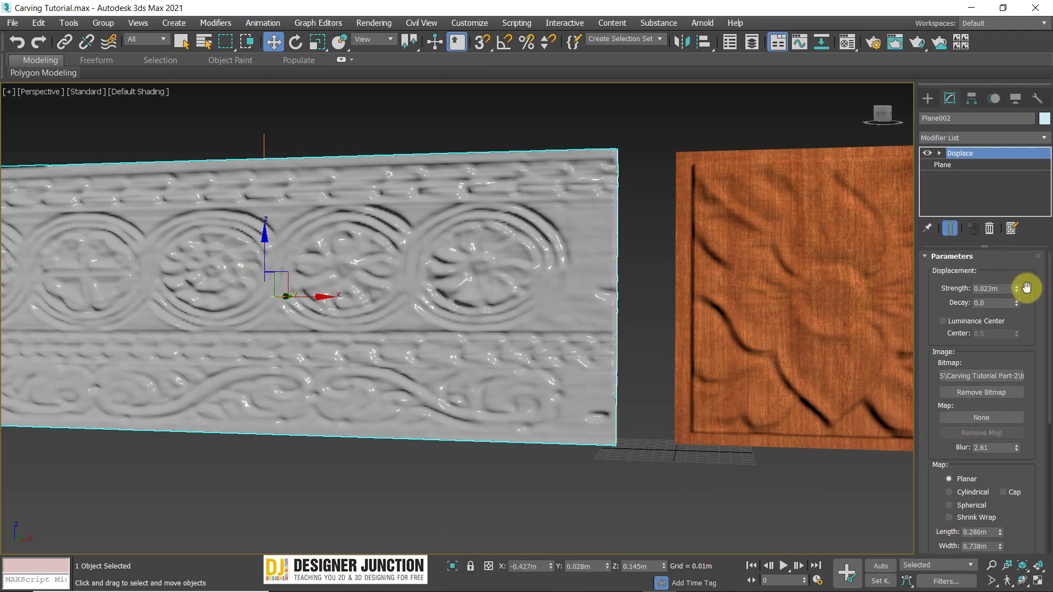
{"action": "left_click_drag", "start_coordinate": [1017, 287], "coordinate": [1020, 278]}
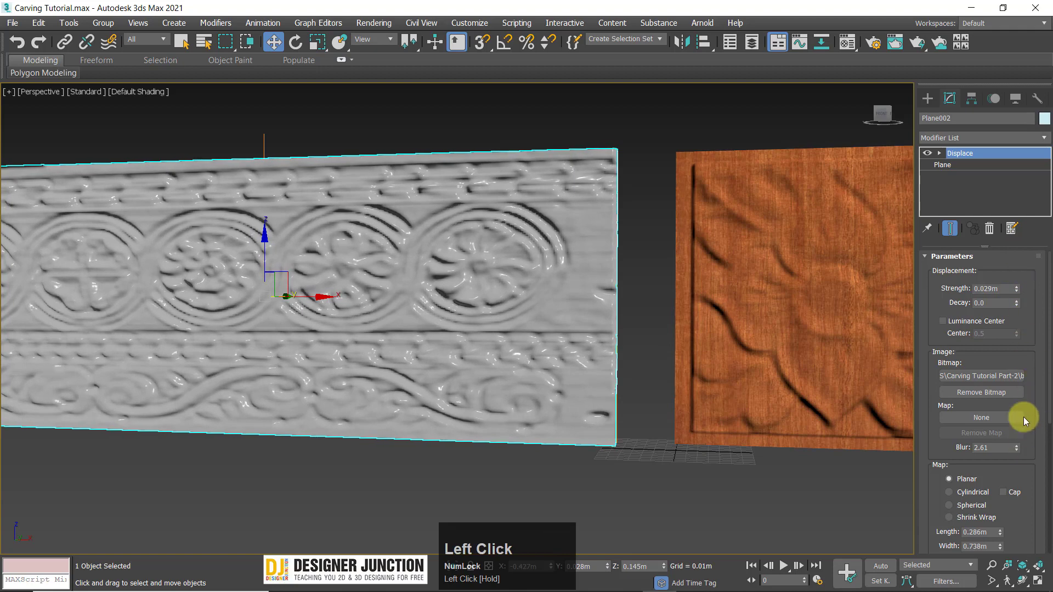
Step: Shrink the planar displacement mapping of the long panel to leave a flat border around the carving, and deselect the panel
{"action": "left_click_drag", "start_coordinate": [1030, 450], "coordinate": [1029, 301]}
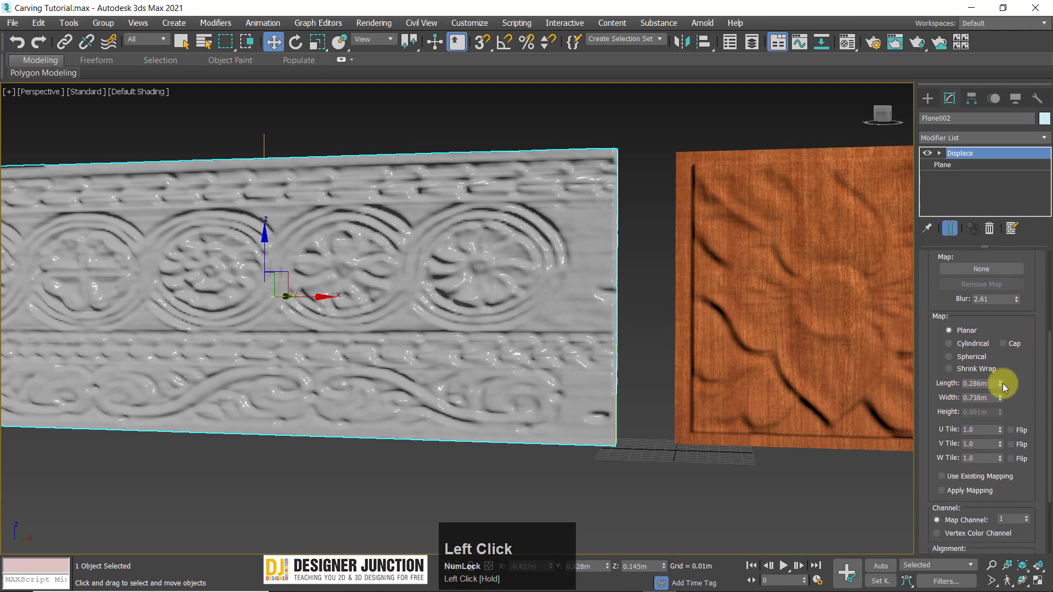
{"action": "left_click_drag", "start_coordinate": [1001, 383], "coordinate": [1001, 417]}
{"action": "key", "text": "ctrl+z"}
{"action": "middle_click_drag", "start_coordinate": [652, 344], "coordinate": [441, 354], "text": "alt"}
{"action": "left_click", "coordinate": [579, 362]}
{"action": "scroll", "coordinate": [419, 345], "scroll_direction": "down", "scroll_amount": 3}
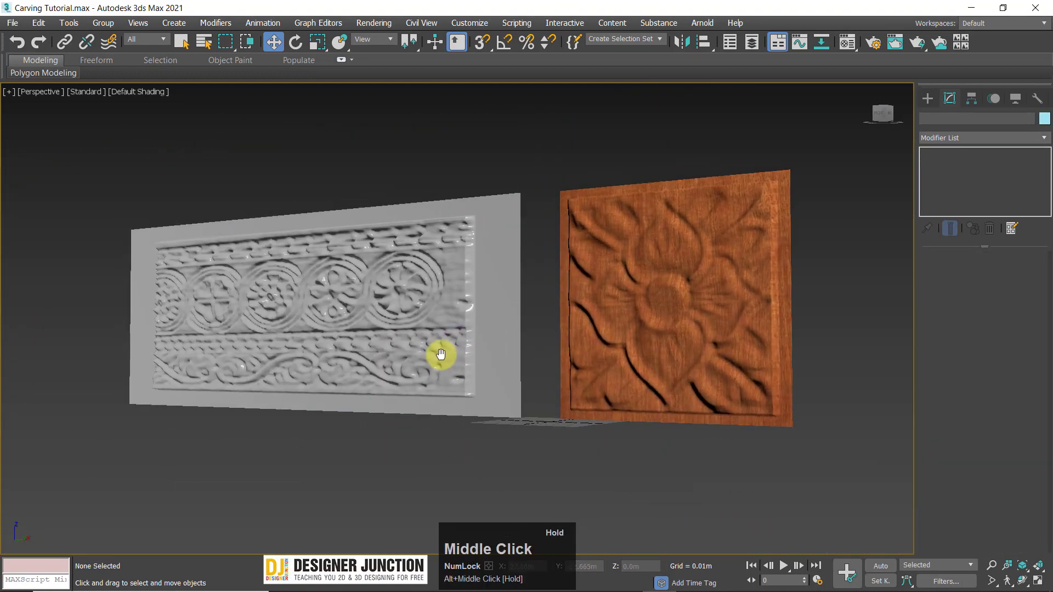
{"action": "scroll", "coordinate": [267, 329], "scroll_direction": "up", "scroll_amount": 3}
{"action": "middle_click_drag", "start_coordinate": [276, 331], "coordinate": [319, 322], "text": "alt"}
{"action": "scroll", "coordinate": [320, 325], "scroll_direction": "down", "scroll_amount": 3}
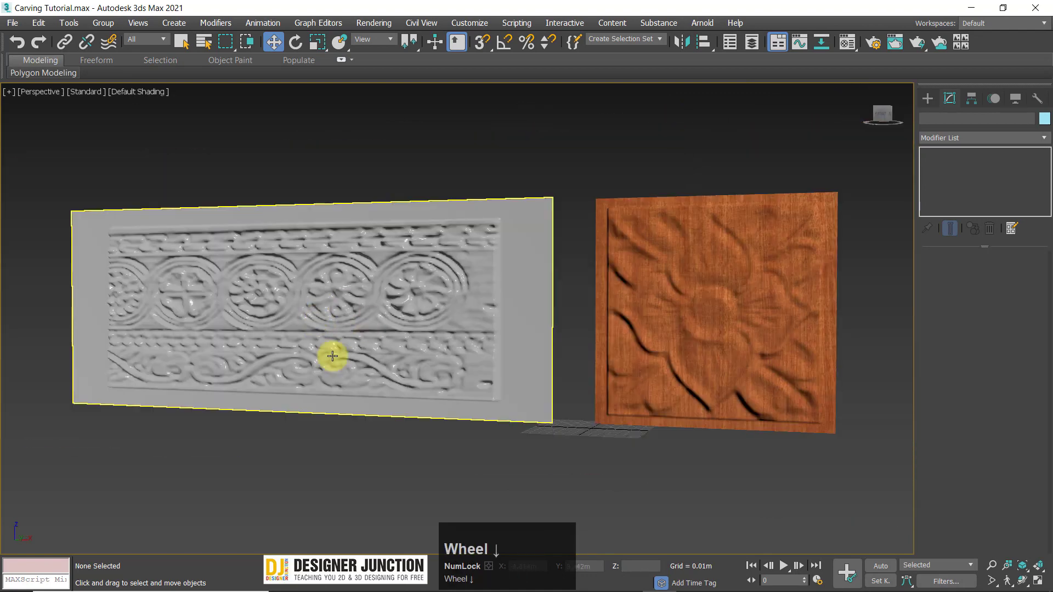